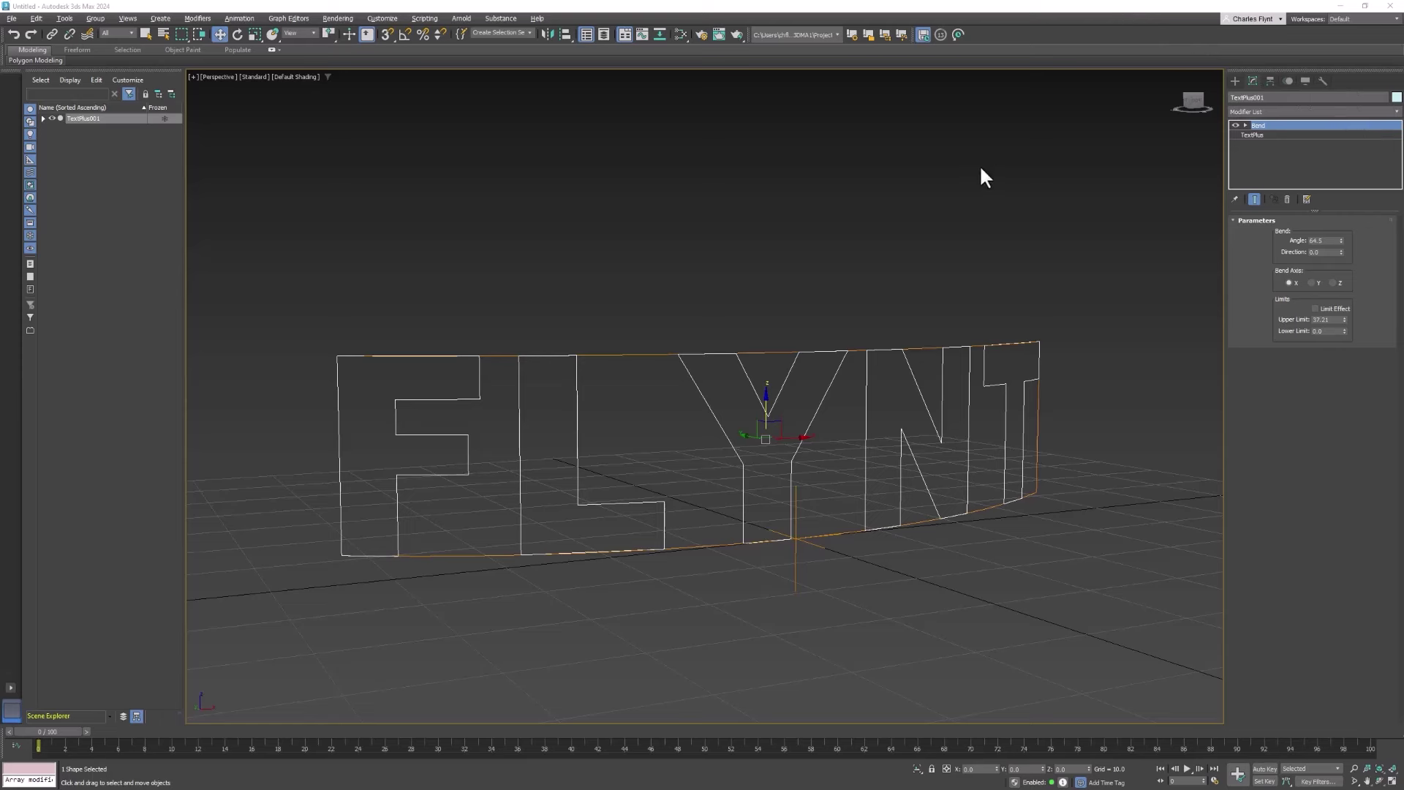
Step: Preview the FLYNT animation twice, return to frame 0, and orbit around the bent text
click(1187, 769)
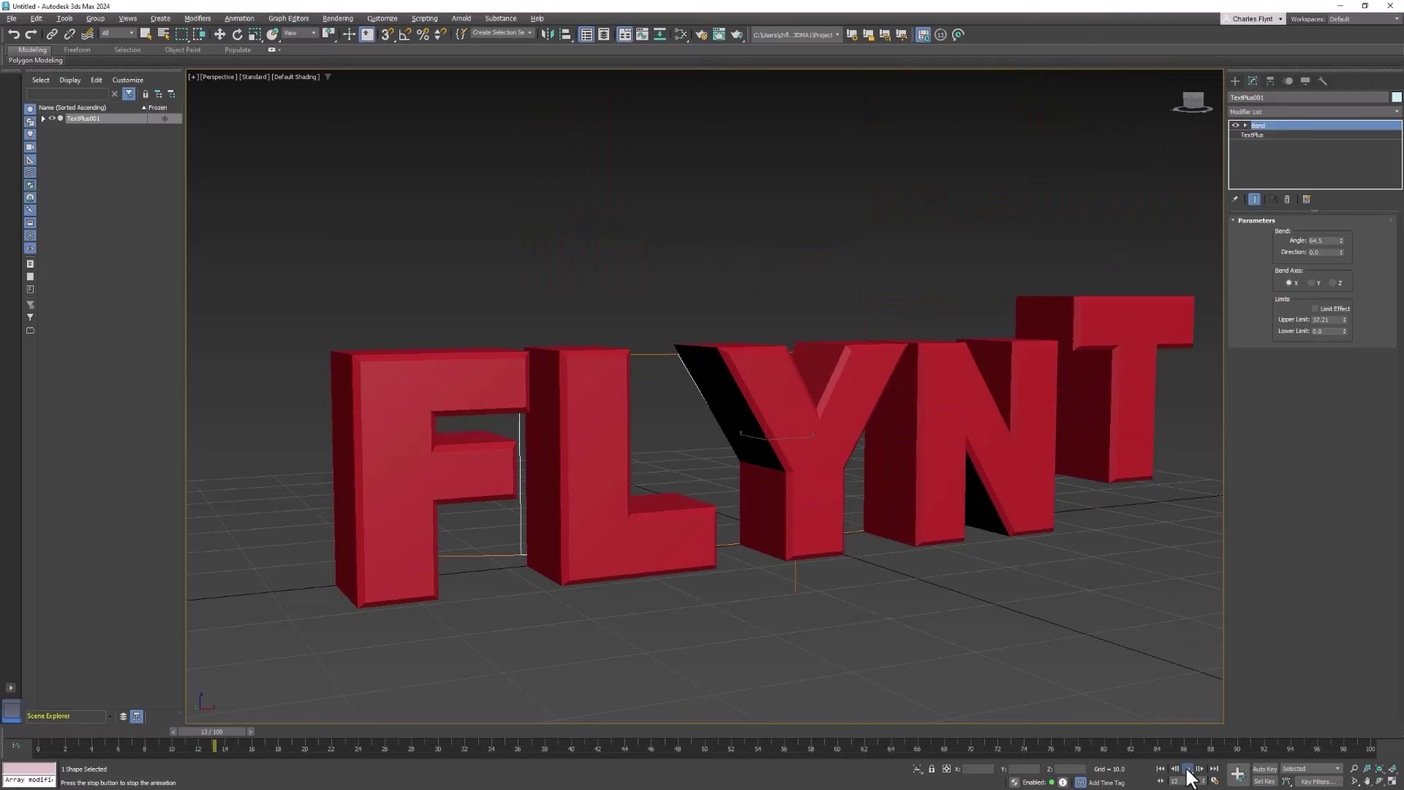
click(1186, 769)
key(Home)
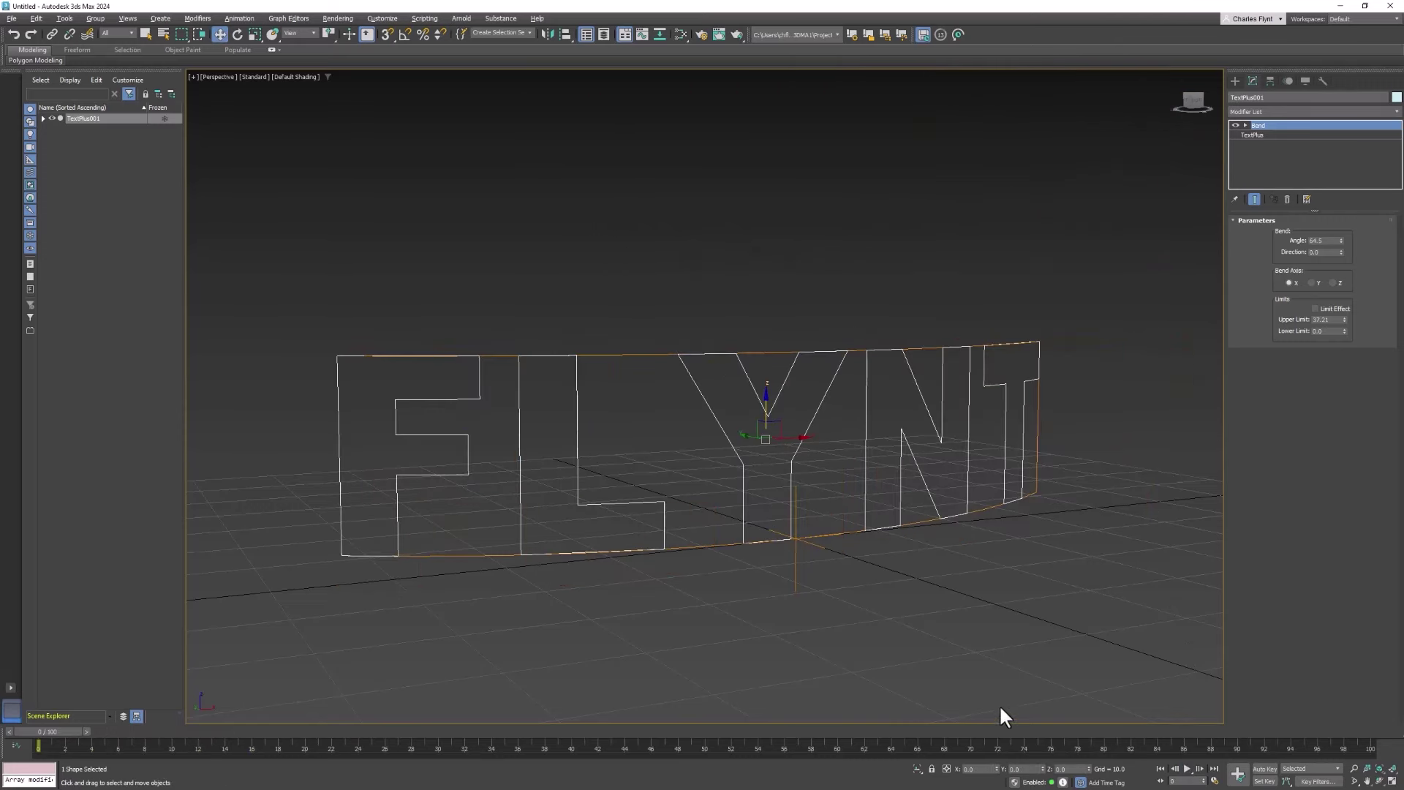
click(1187, 768)
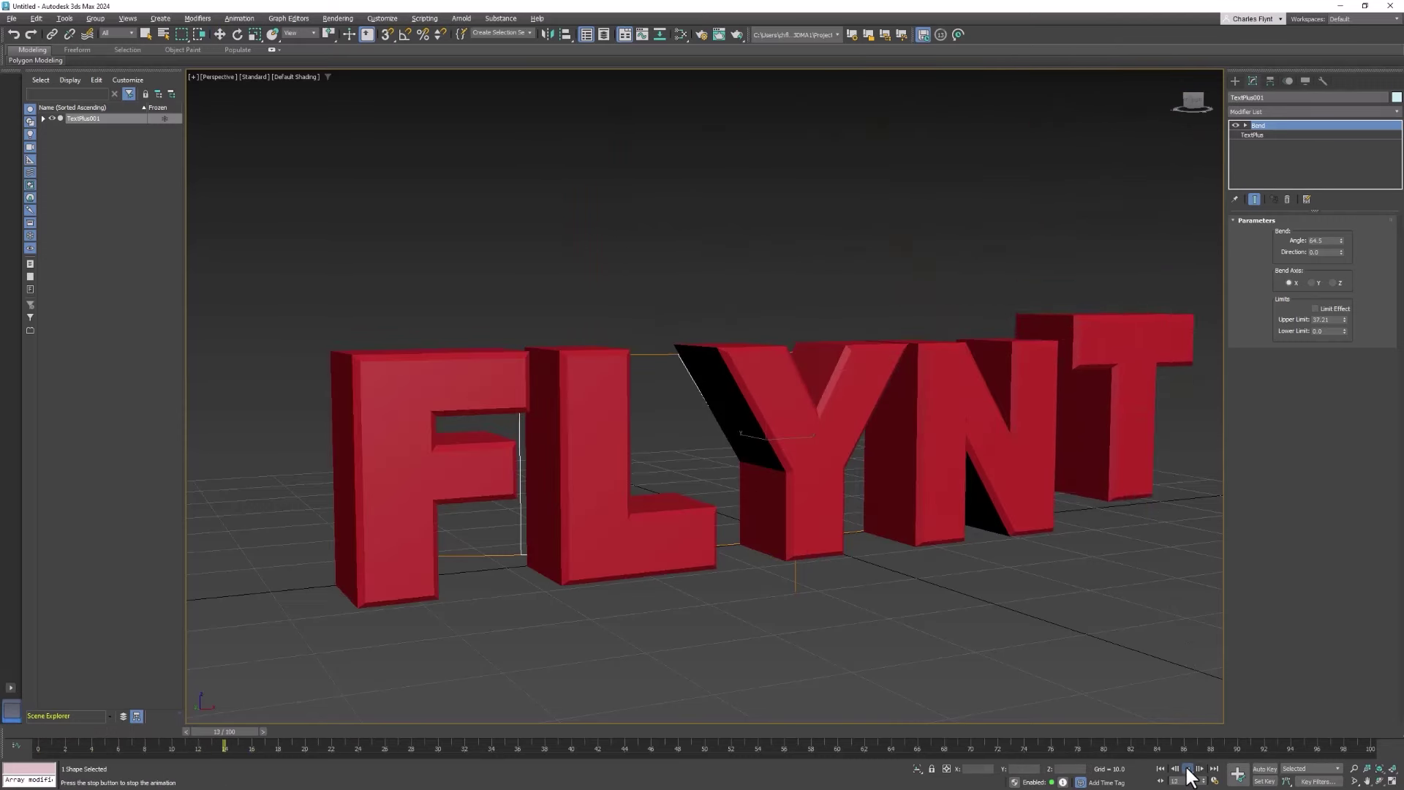
click(1186, 768)
key(Home)
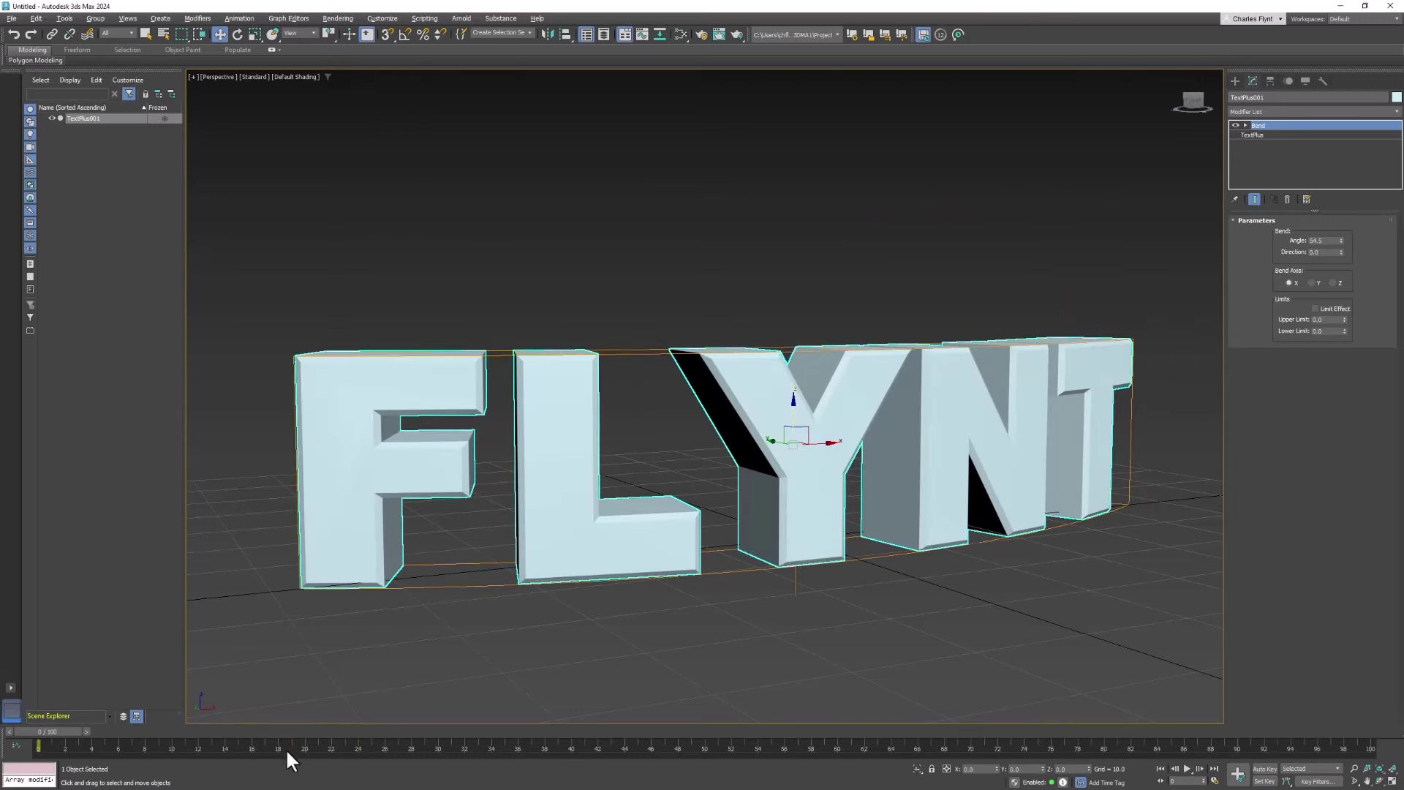
mouse_move(871, 423)
alt+middle_down()
mouse_move(865, 495)
mouse_move(881, 460)
mouse_move(866, 475)
mouse_move(856, 441)
alt+middle_up()
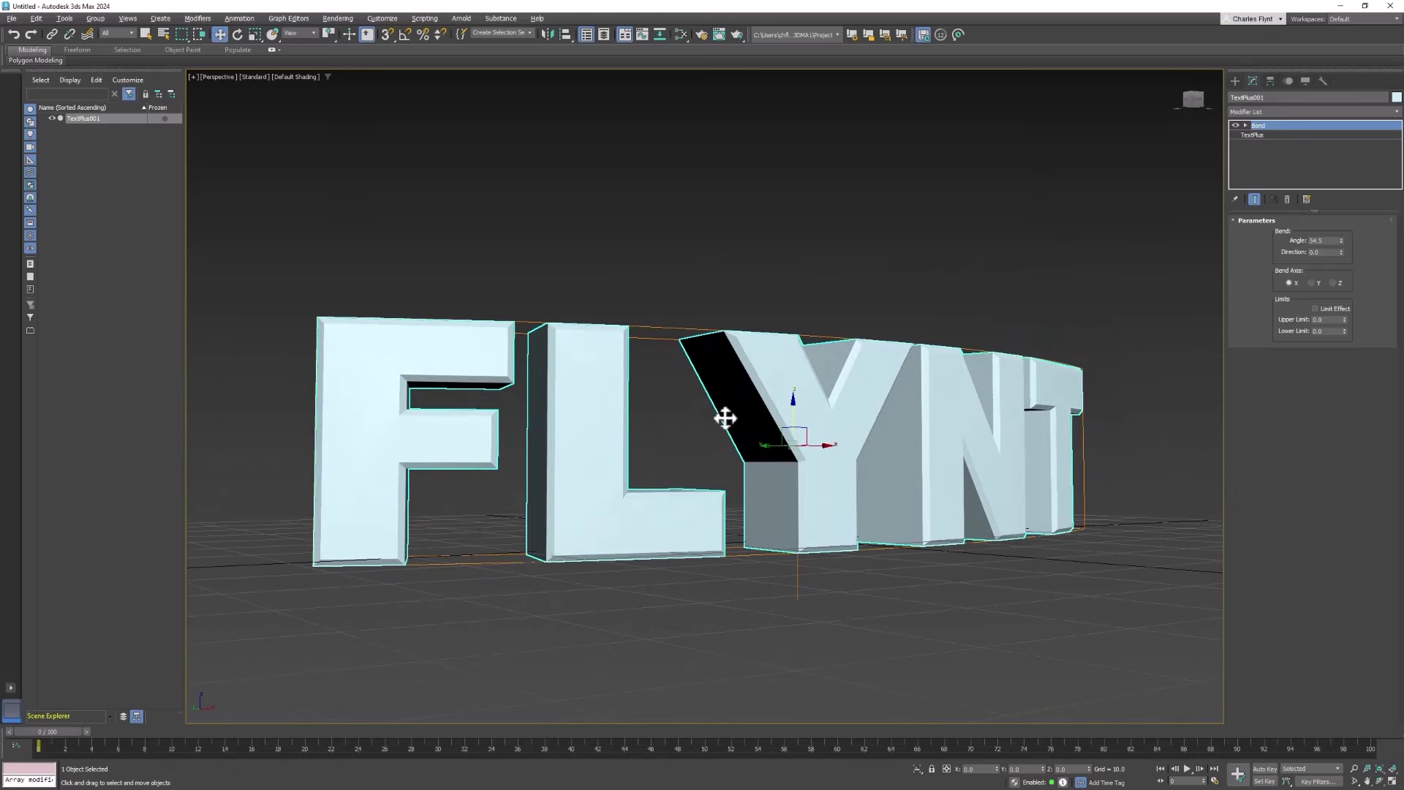
Step: Switch to the four-viewport layout and recentre the Top view on the text
alt+middle_drag(724, 417, 731, 451)
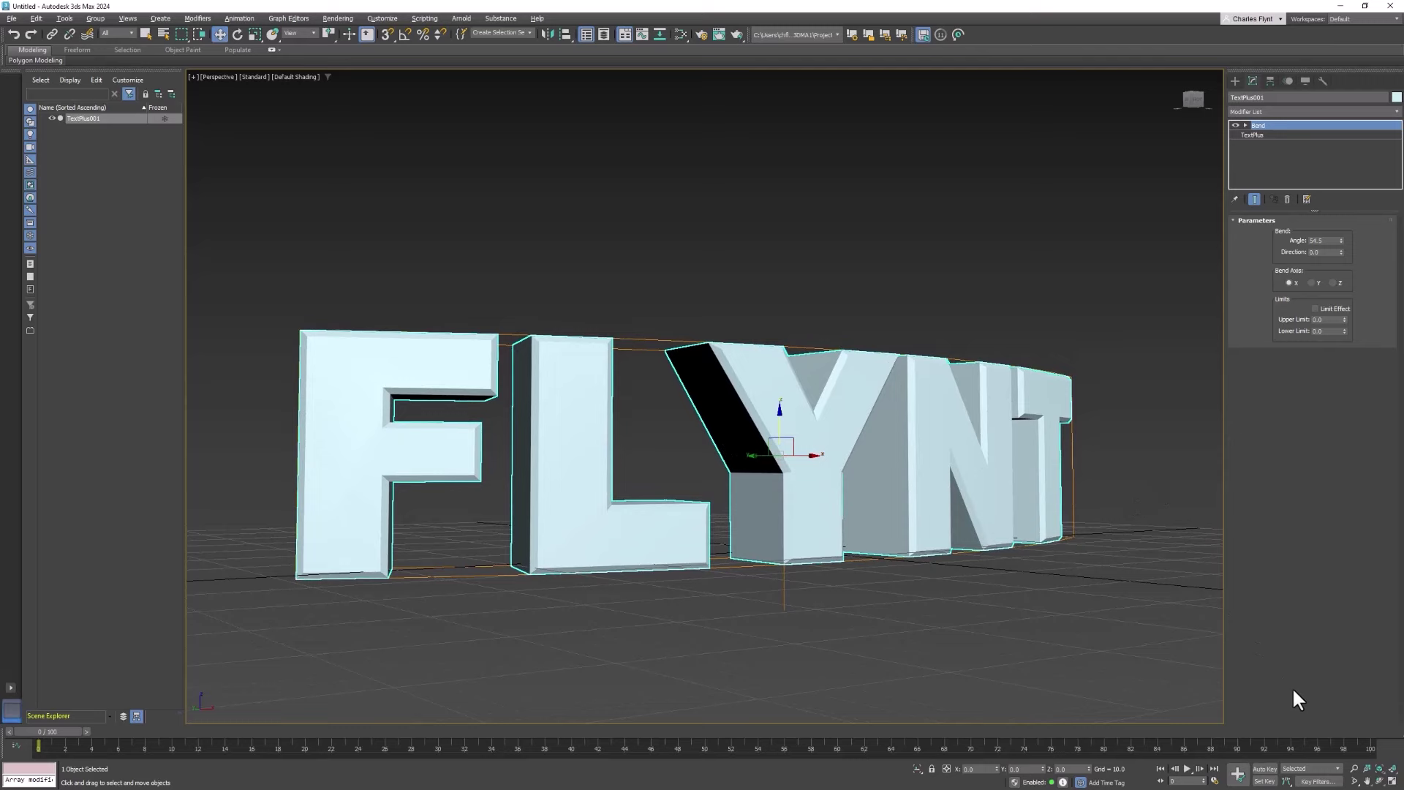
click(1391, 781)
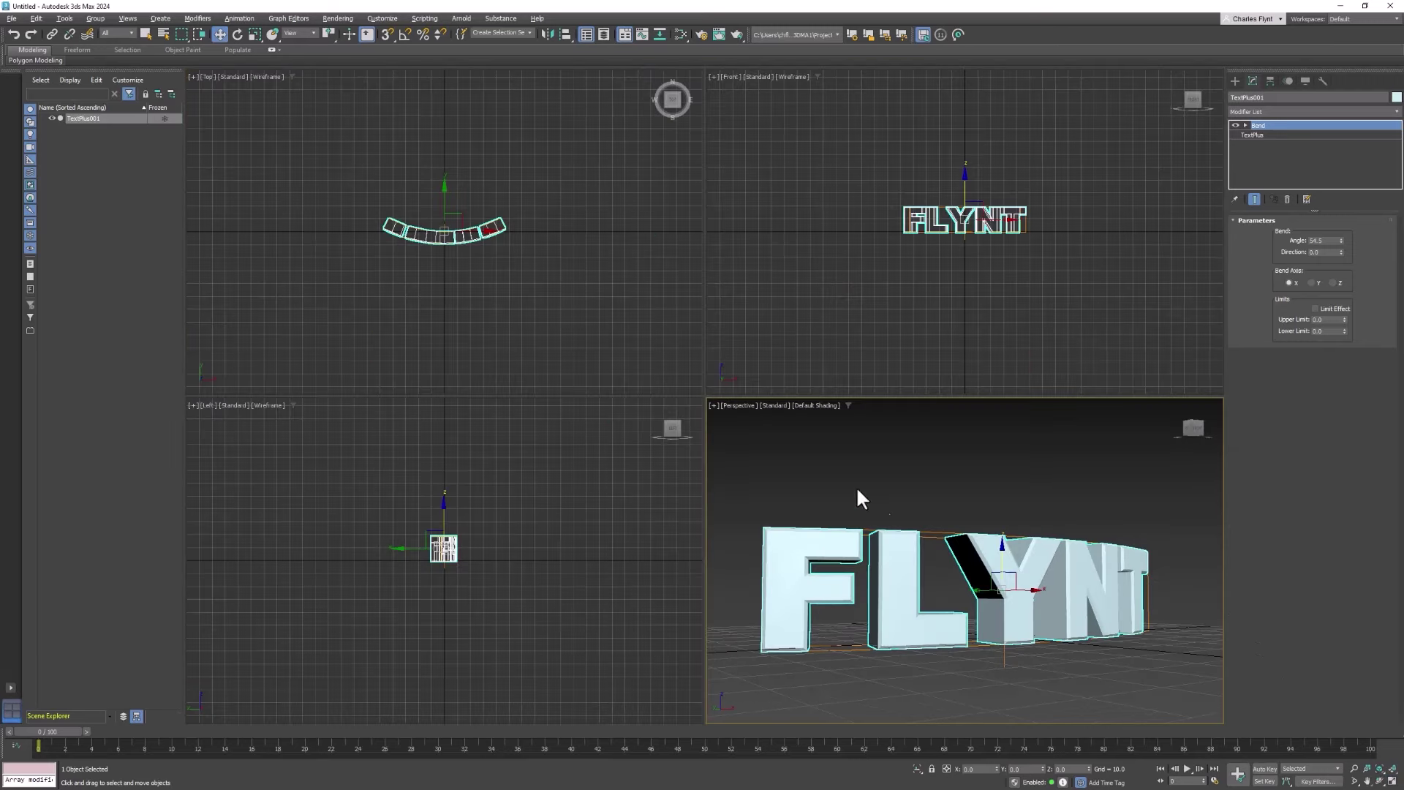
middle_drag(561, 219, 552, 223)
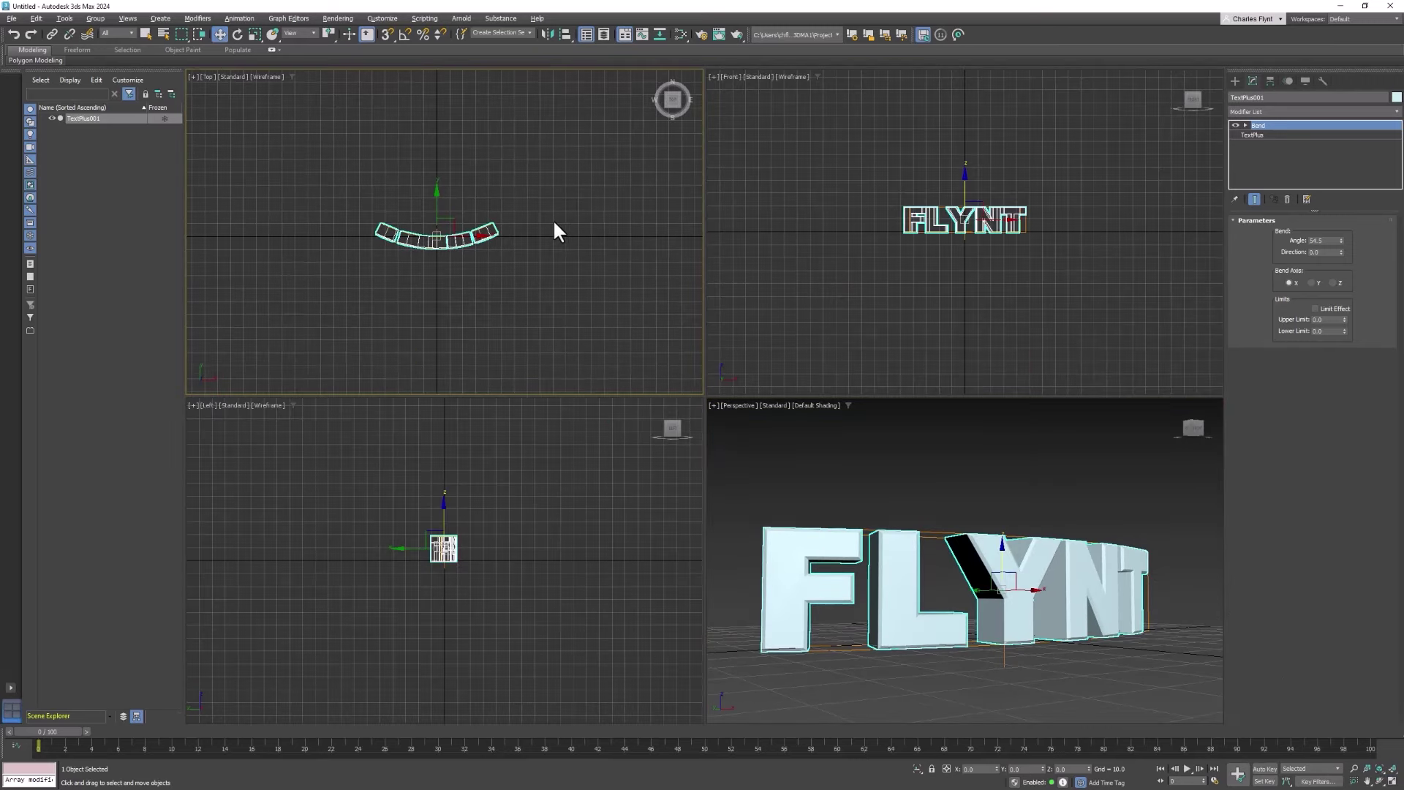
scroll(574, 211, down, 2)
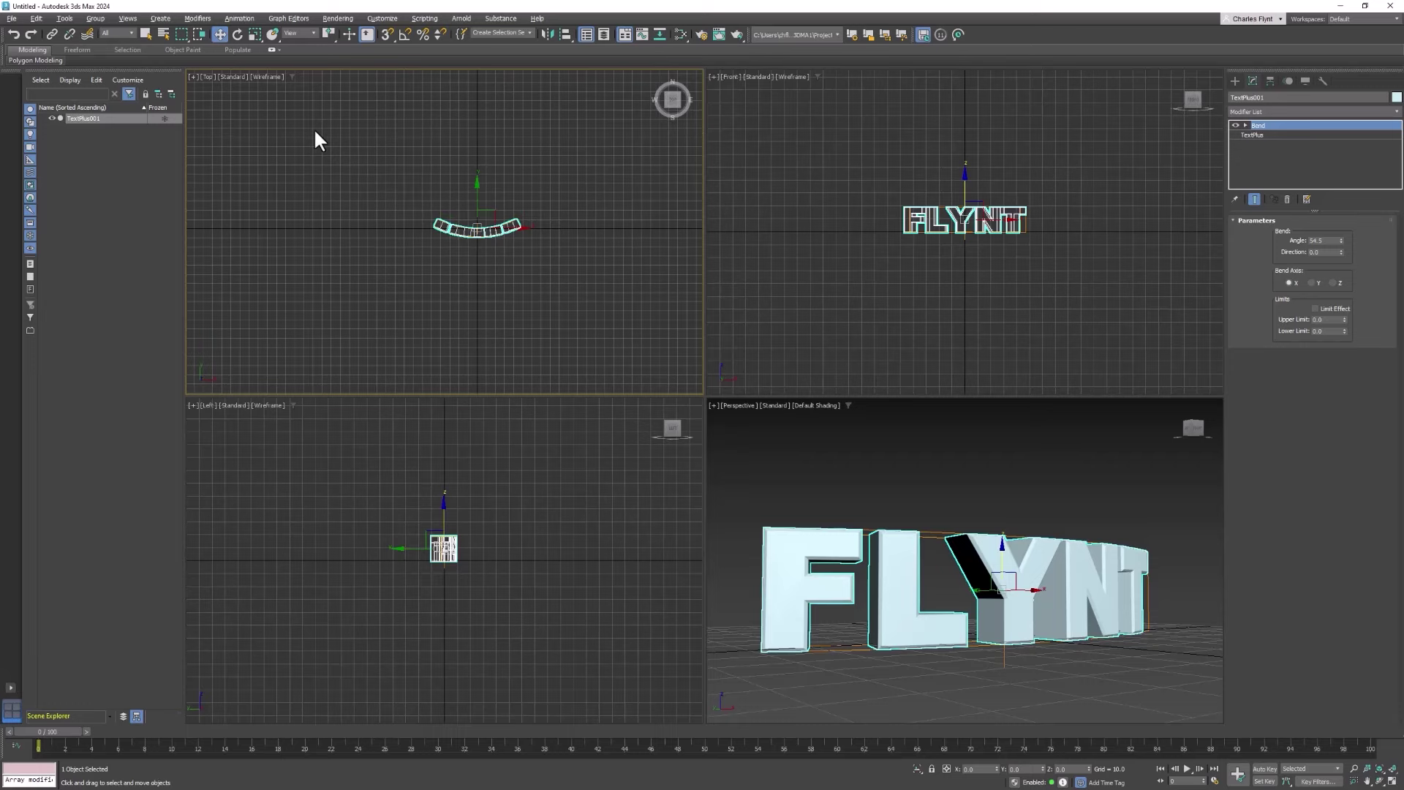
scroll(602, 239, up, 1)
middle_drag(533, 275, 472, 231)
scroll(514, 262, down, 2)
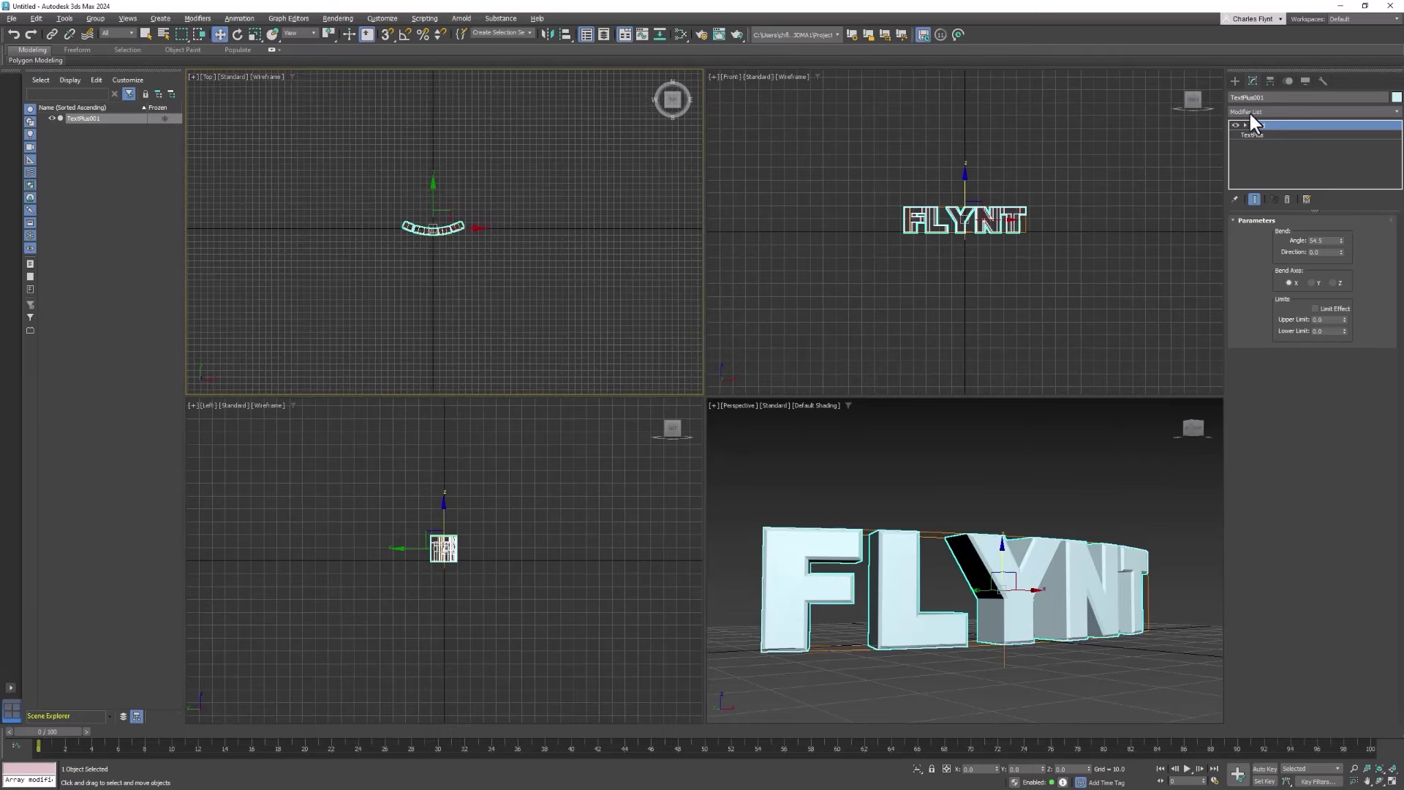
Step: Draw a large Plane primitive around the text in the Top viewport
click(1235, 80)
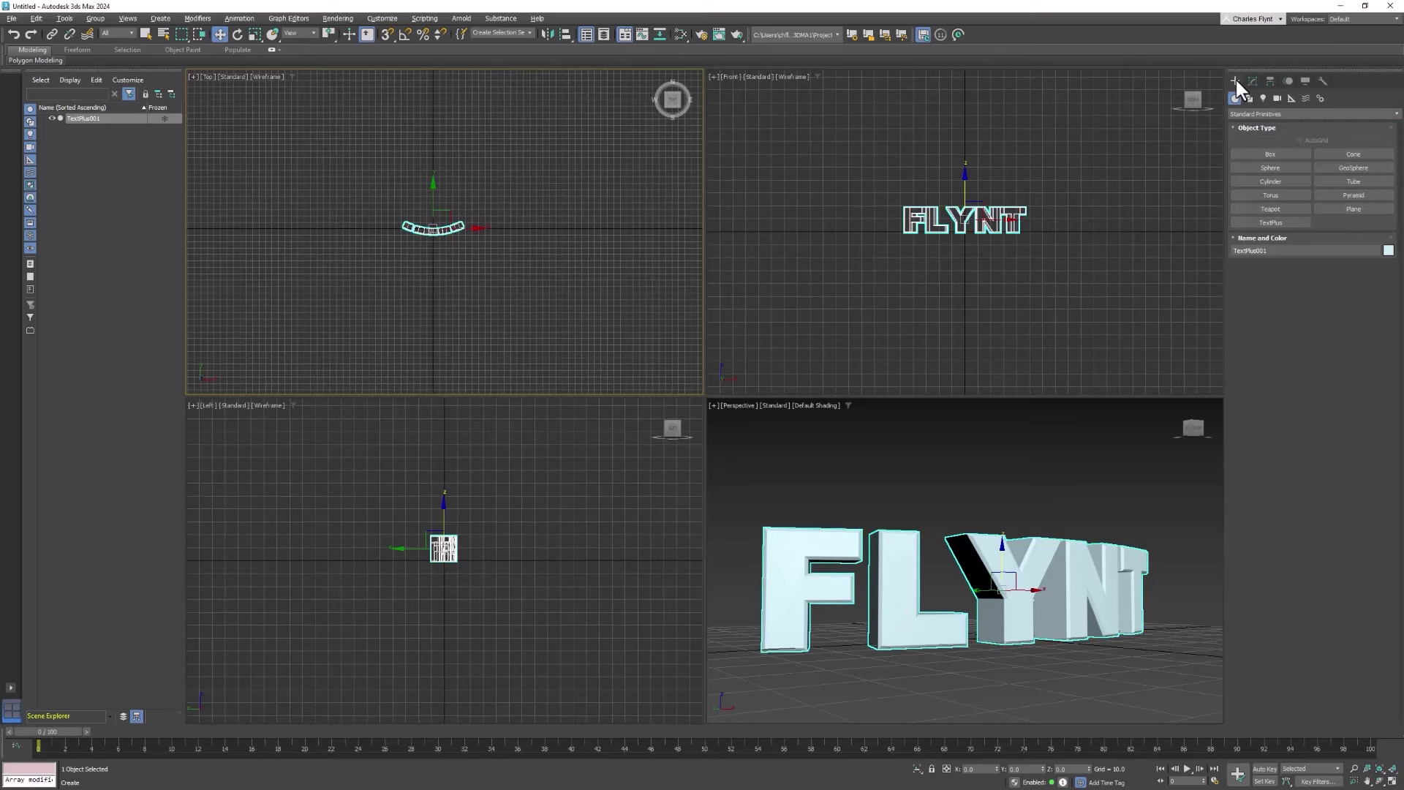
click(1352, 209)
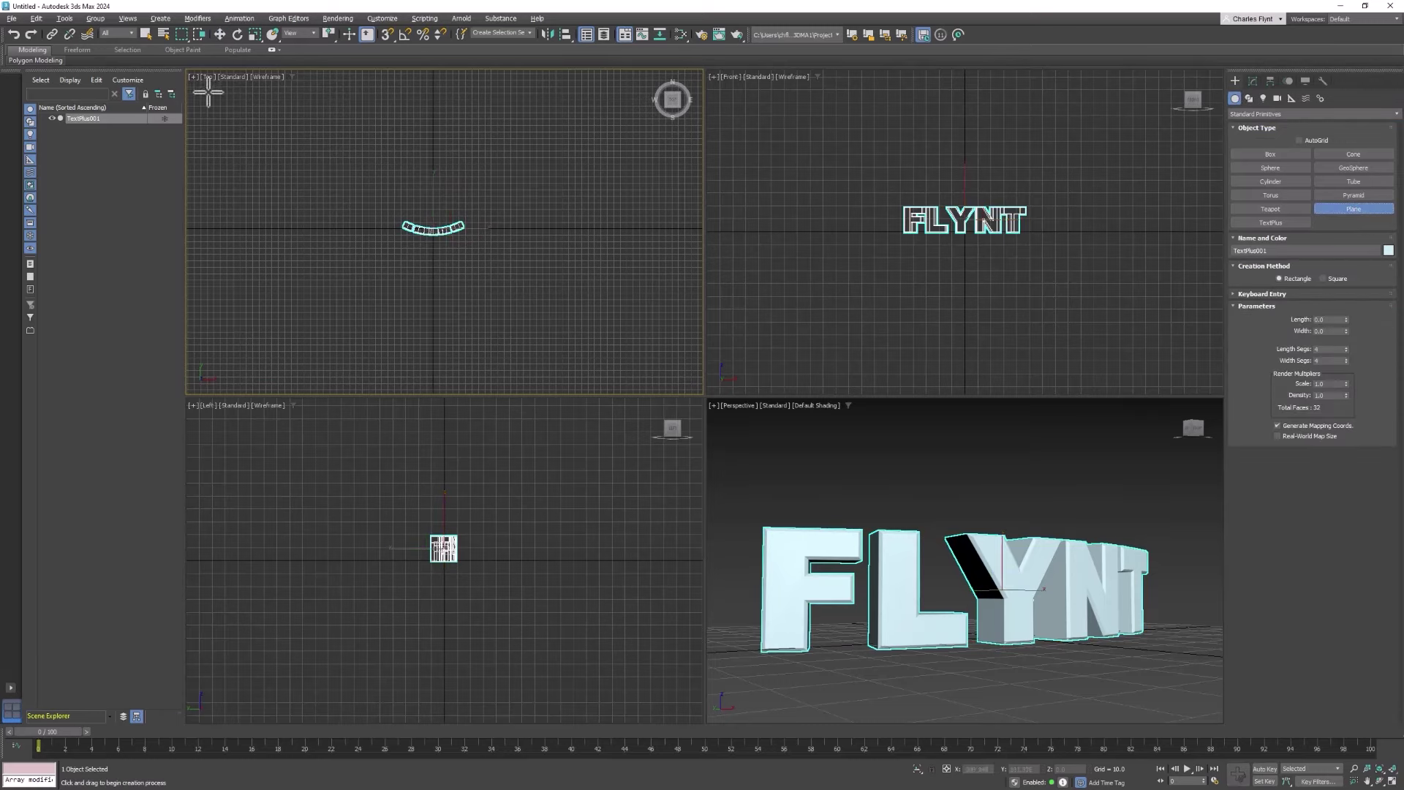
drag(209, 92, 671, 364)
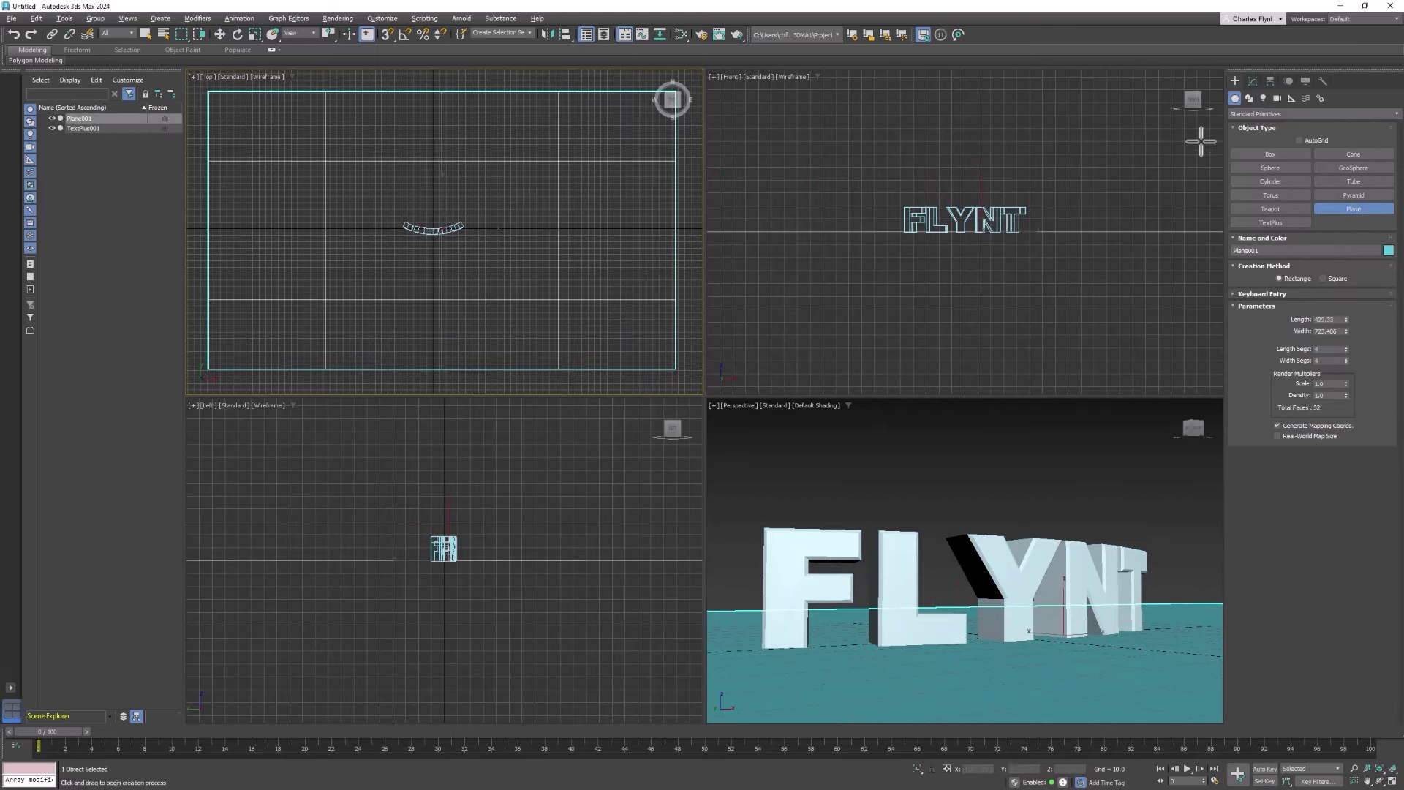
Step: Set Plane001's Length Segs and Width Segs to 1 in the Modify panel
click(1252, 80)
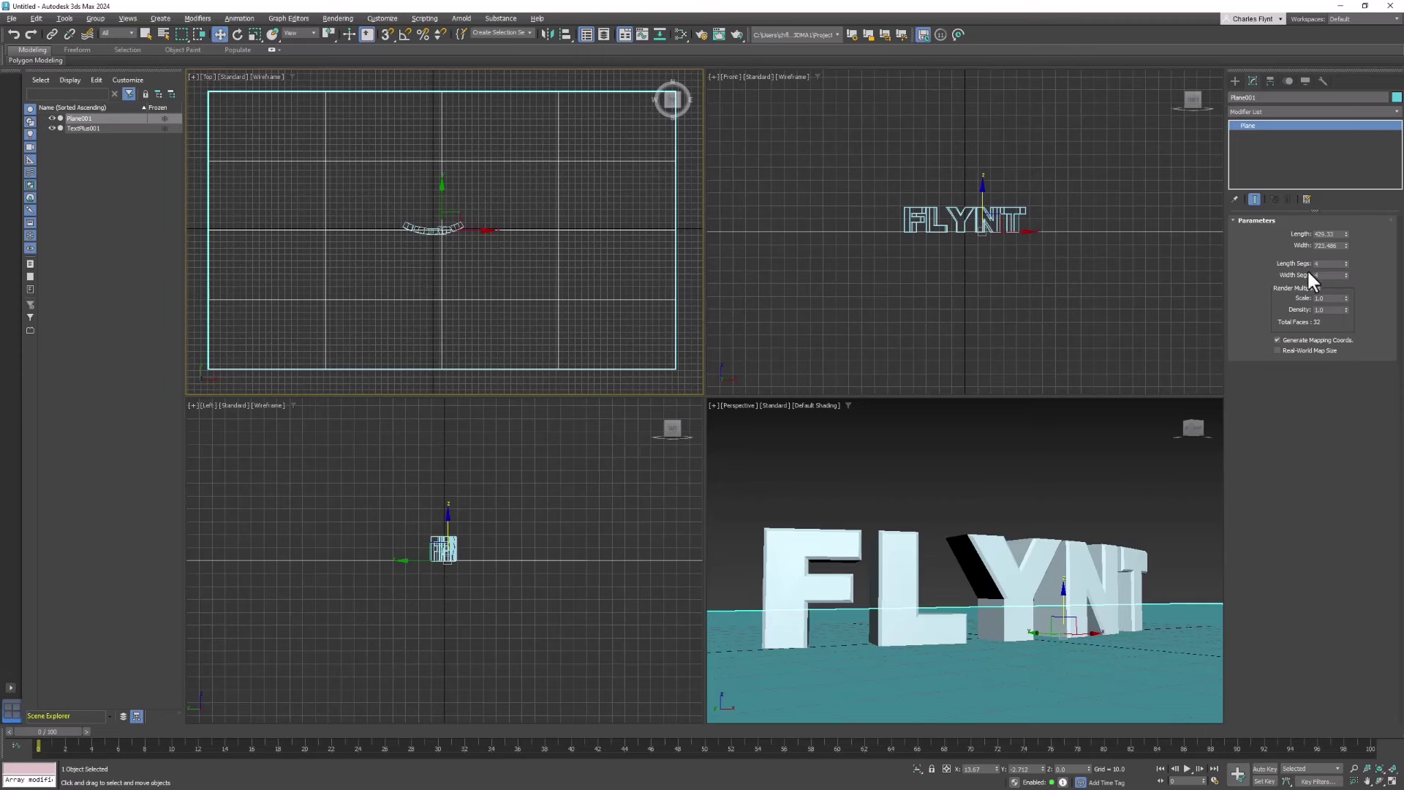
right_click(1346, 263)
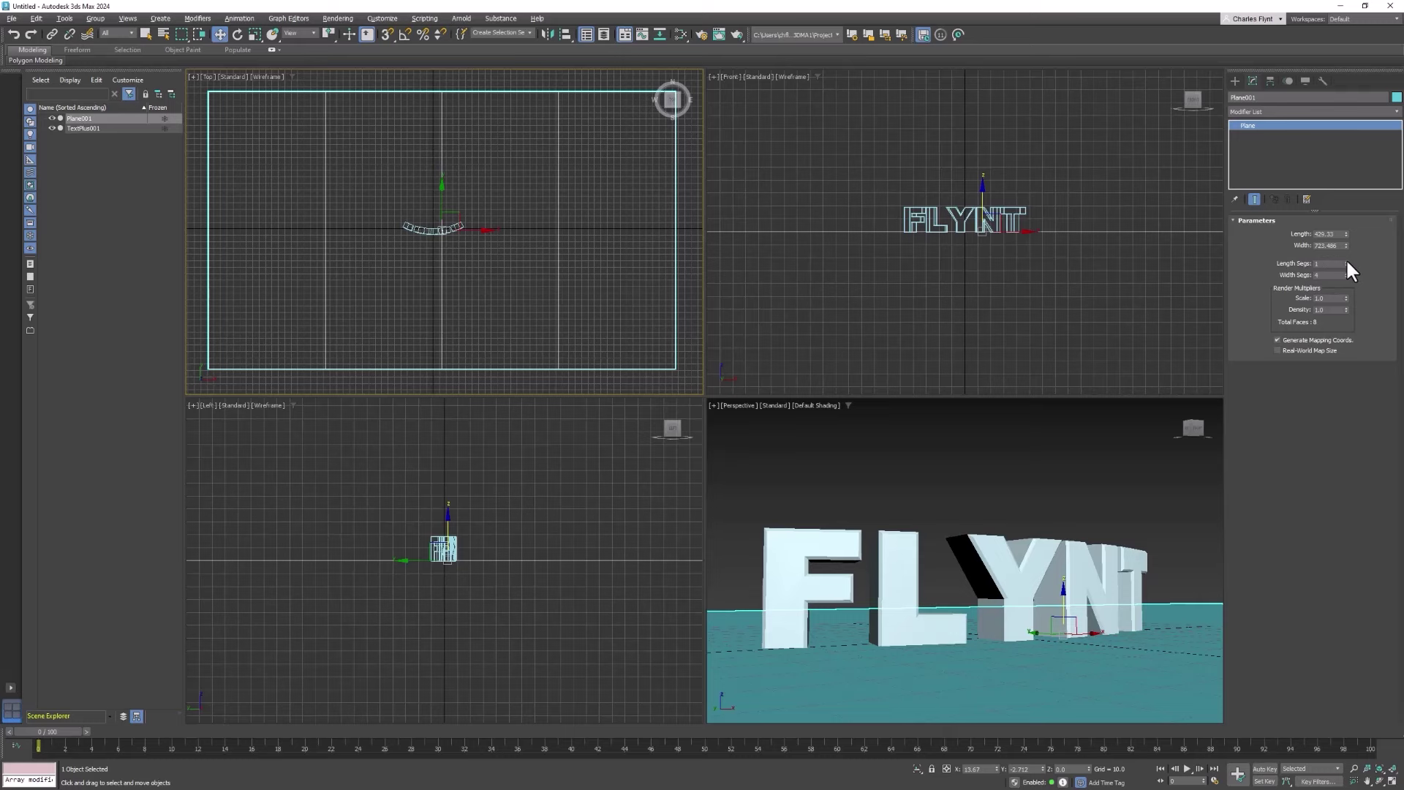
right_click(1346, 274)
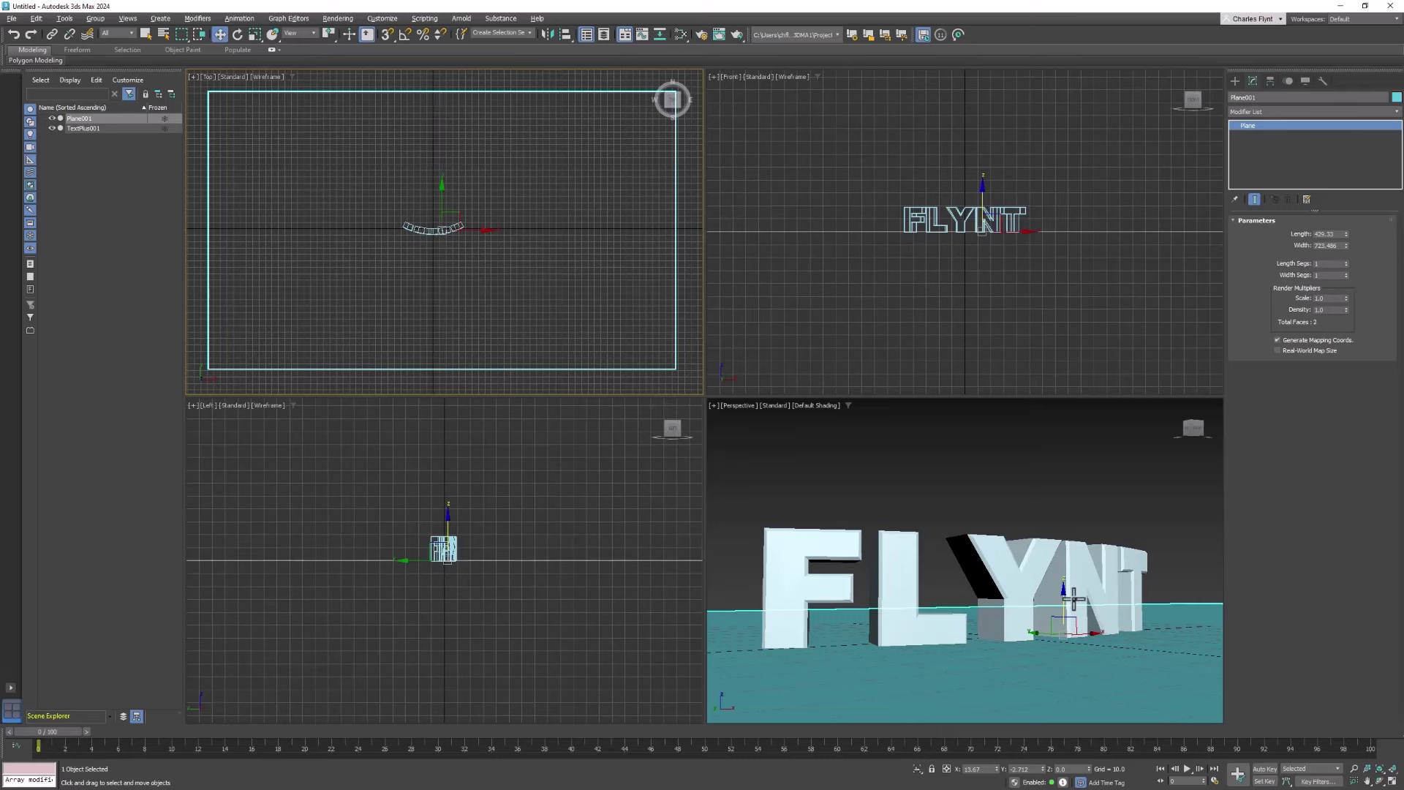
alt+middle_drag(1069, 608, 1072, 620)
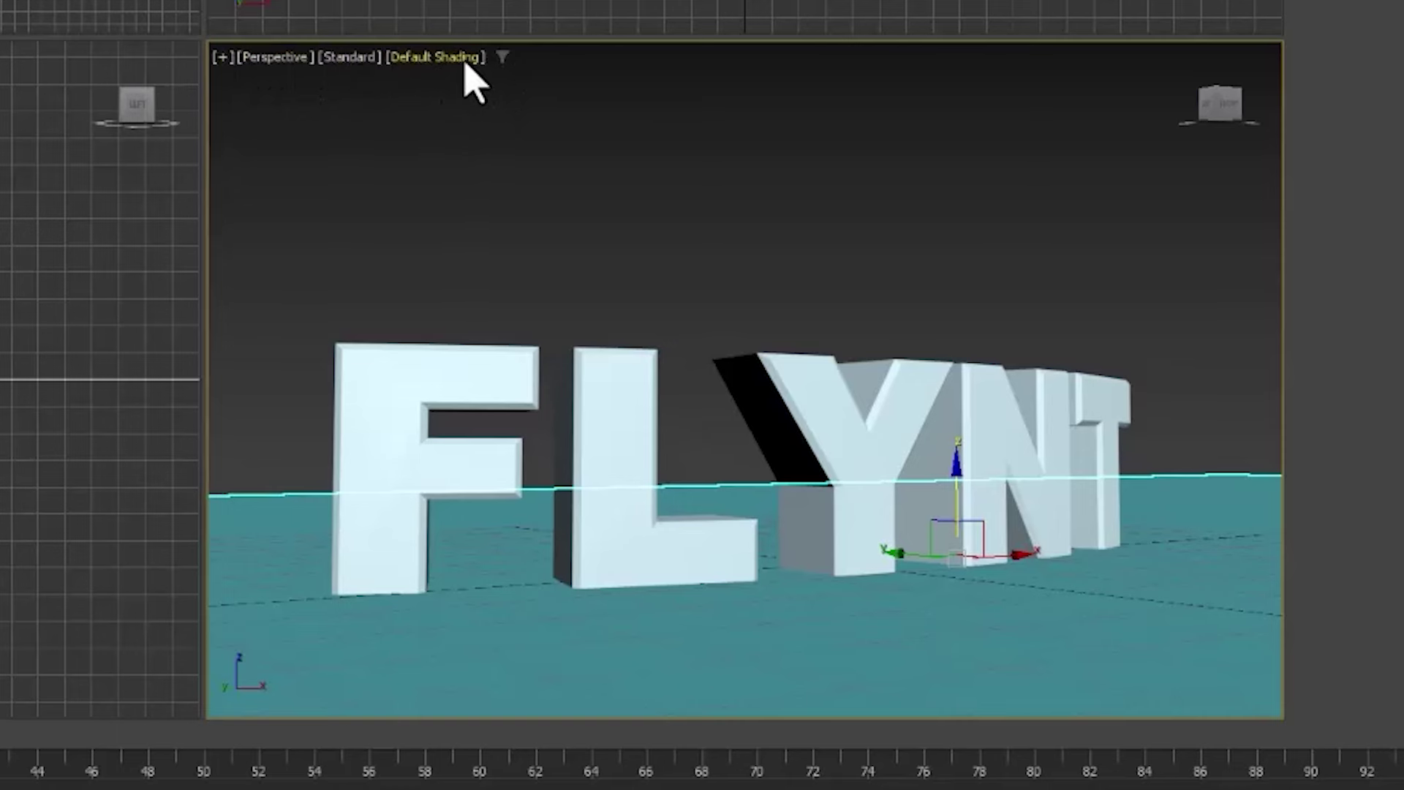
Step: Deselect all, then try Wireframe Override, Default Shading and Edged Faces in the Perspective view
key(ctrl+d)
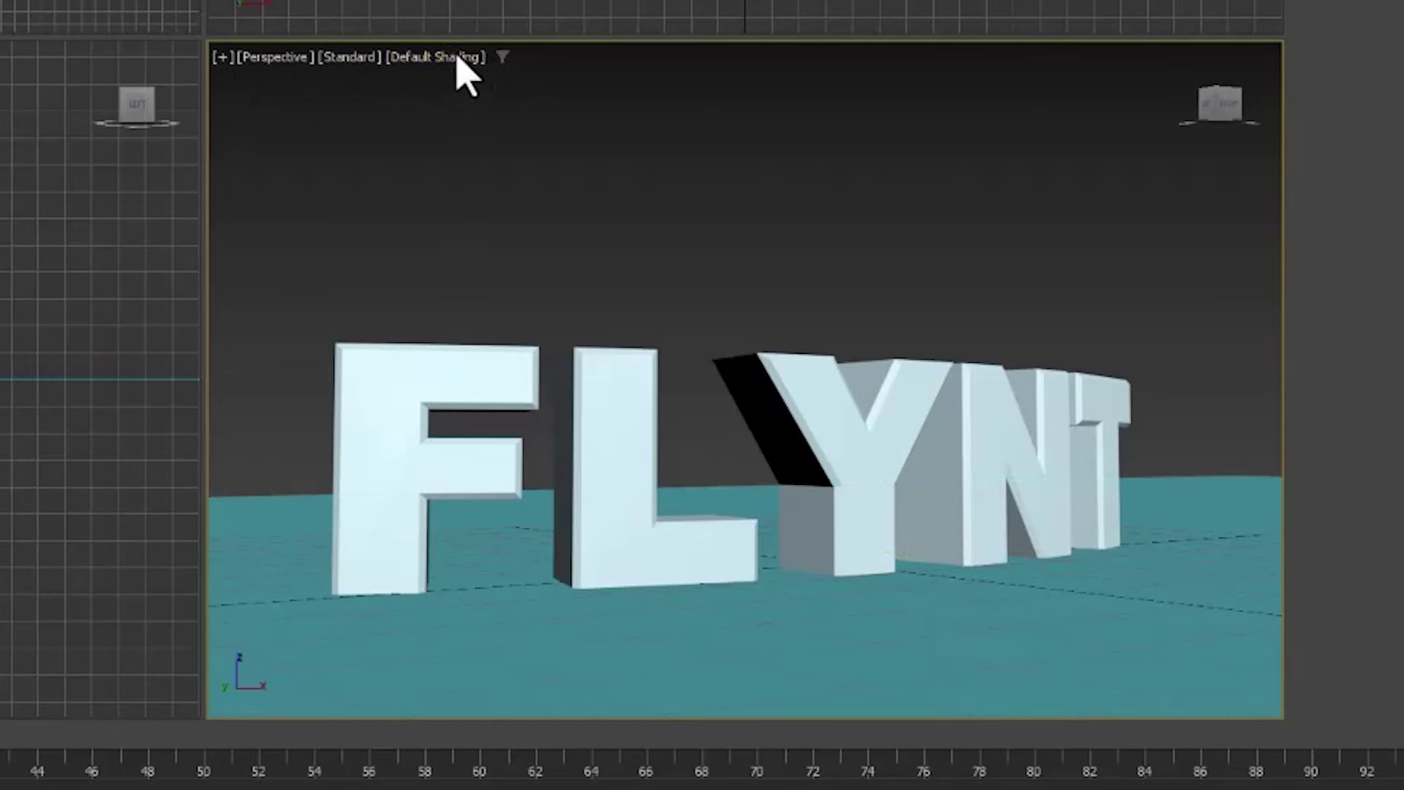
click(459, 59)
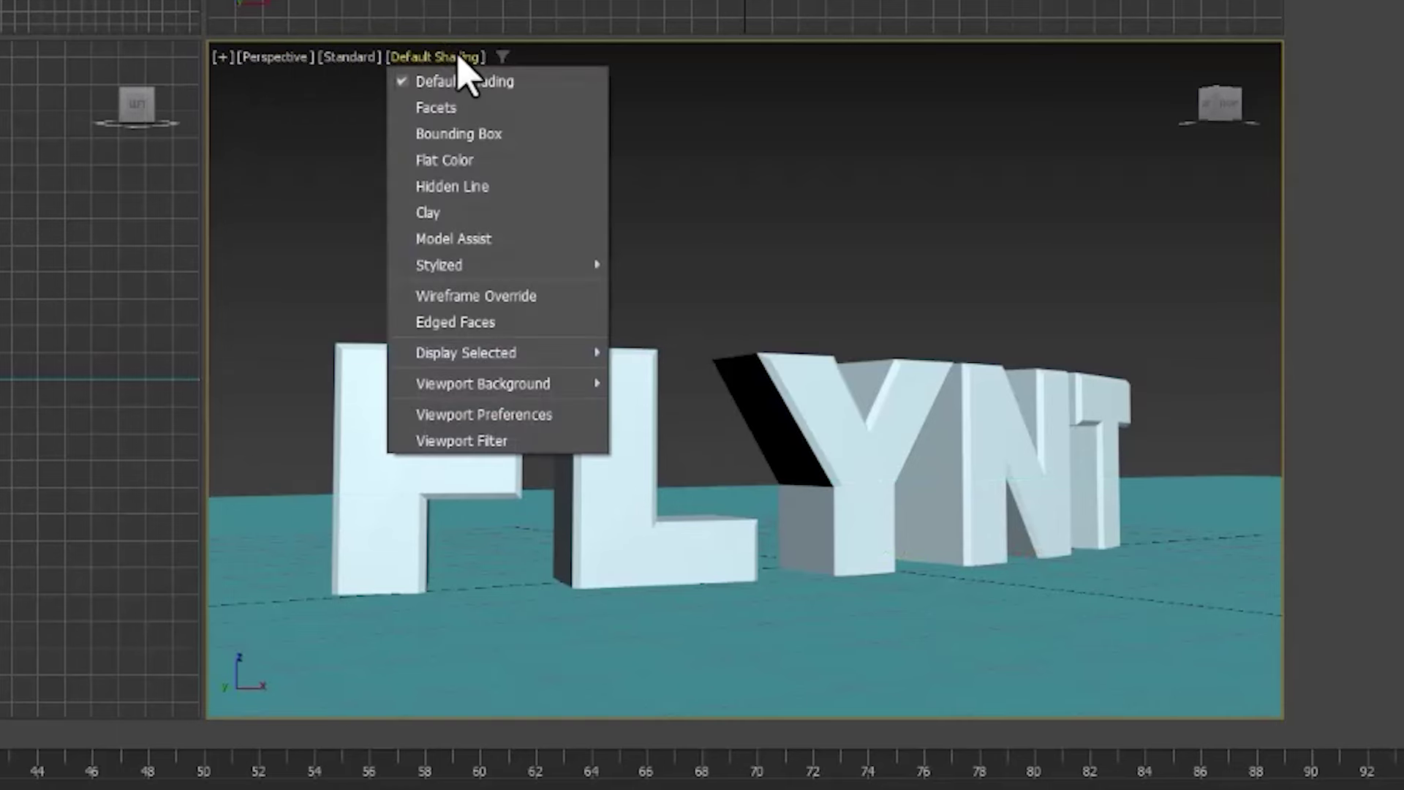
click(508, 295)
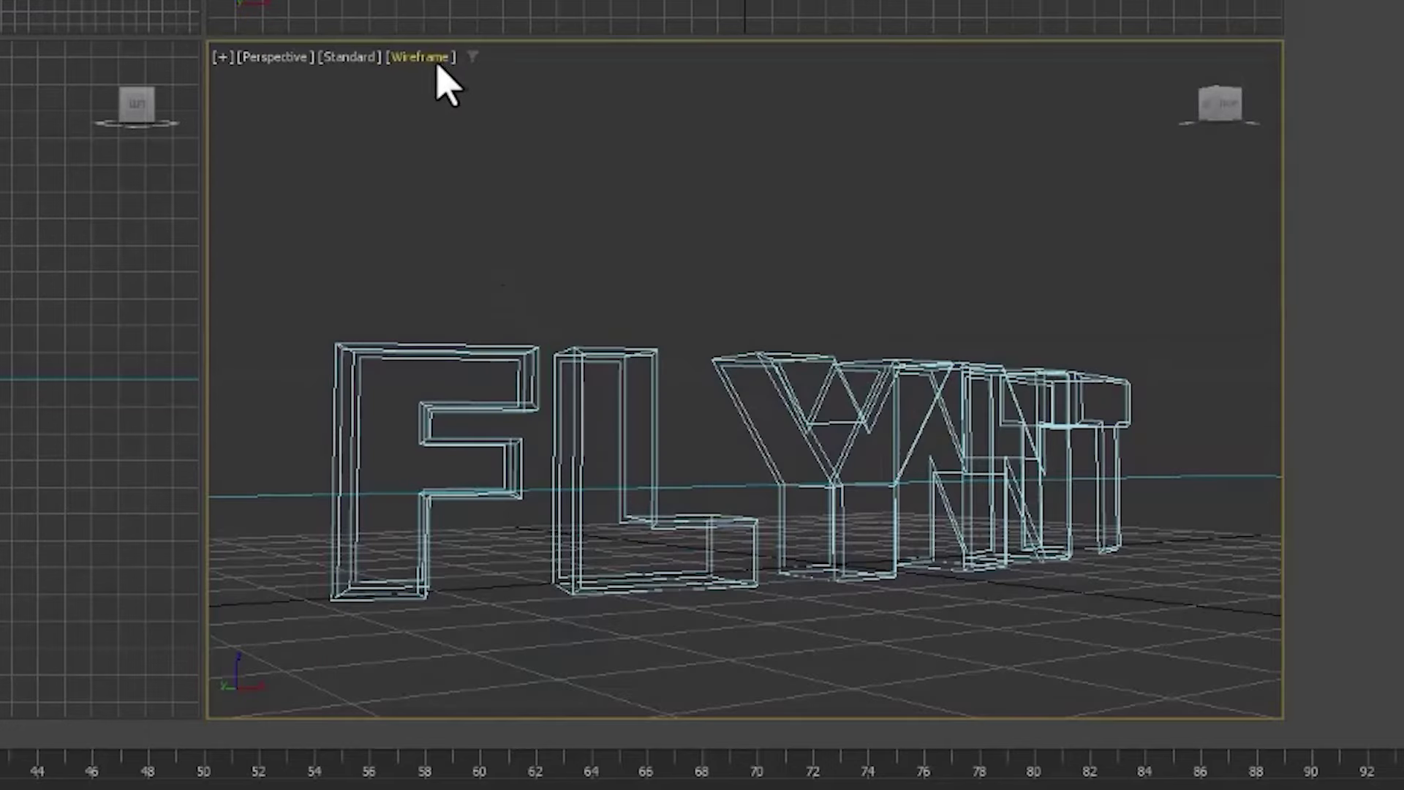
click(436, 57)
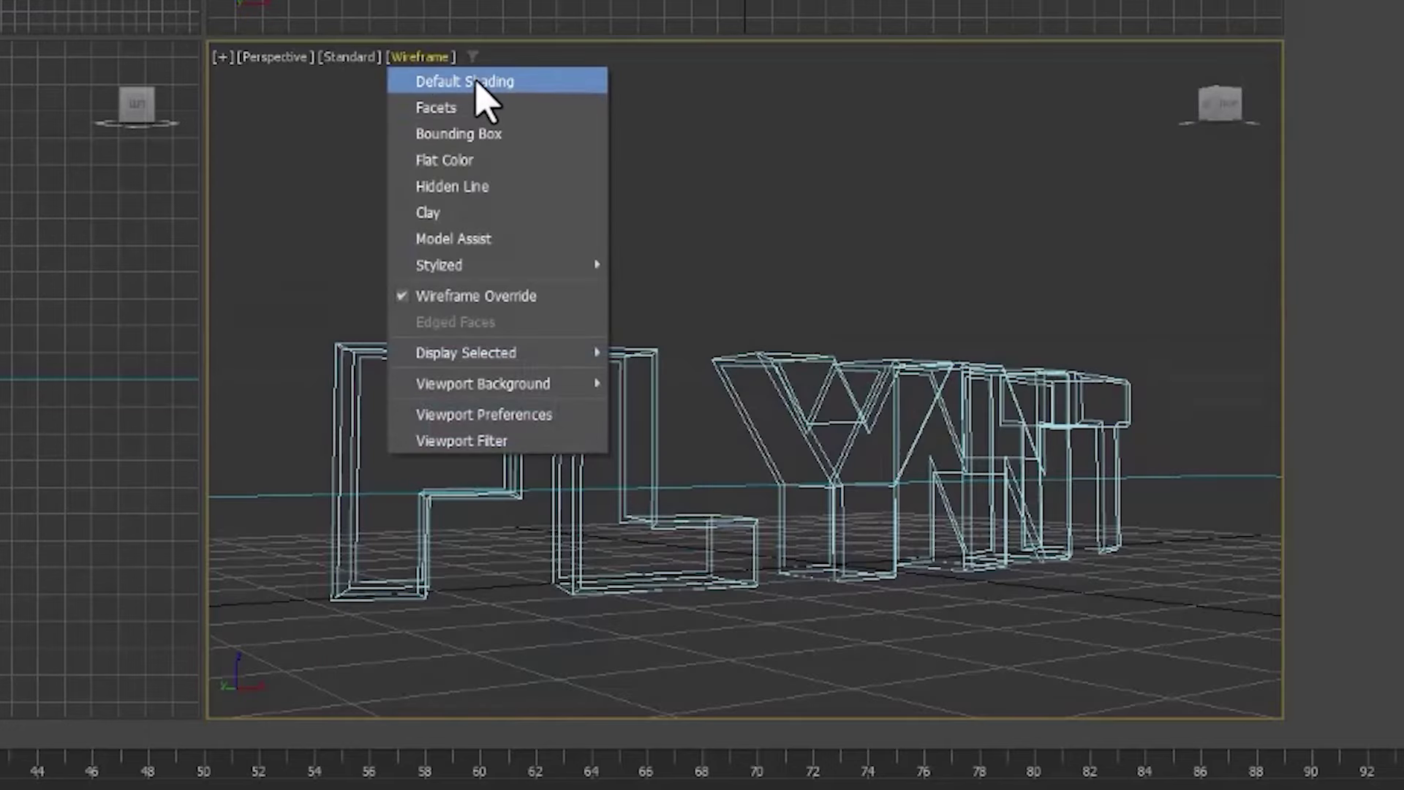
click(479, 82)
click(448, 58)
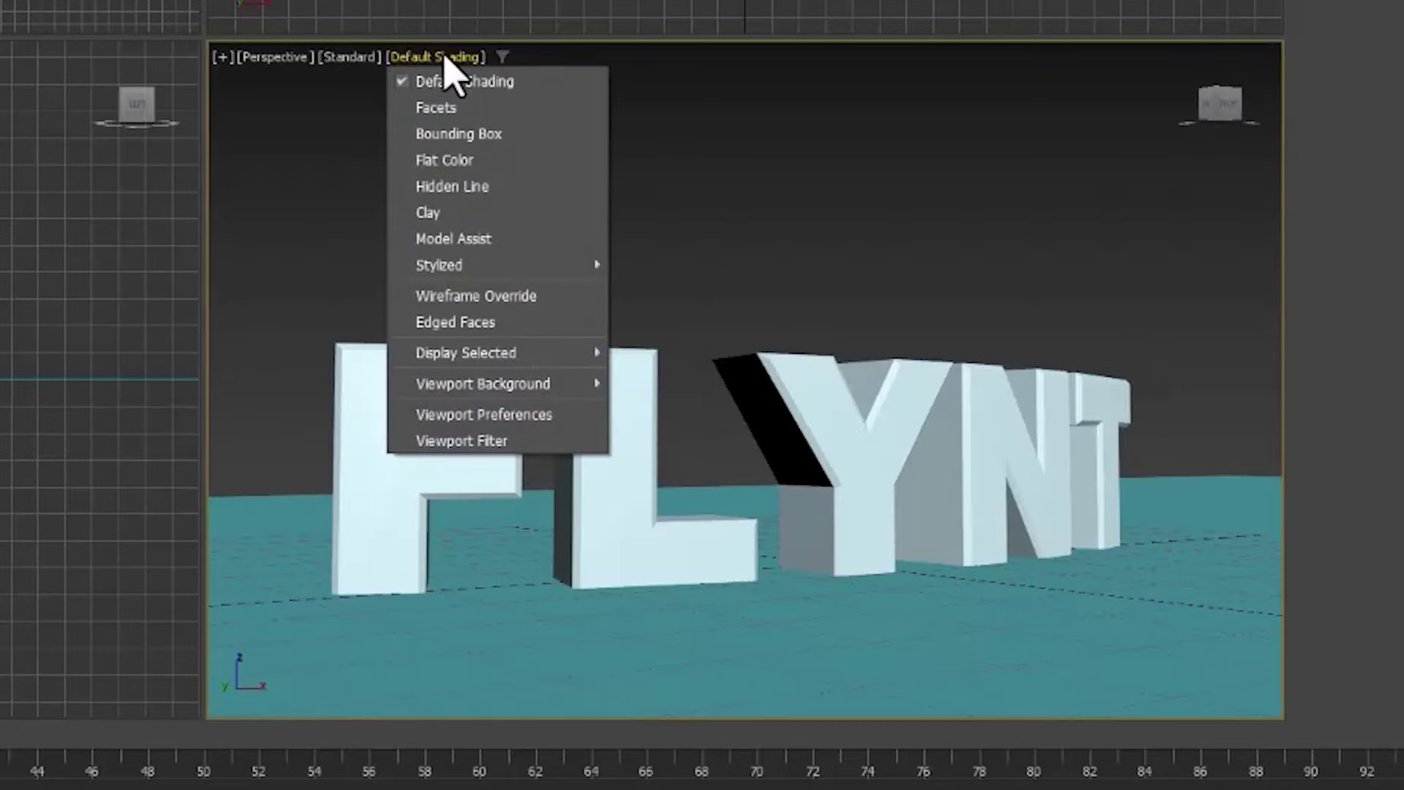
click(563, 322)
Step: Turn Edged Faces off and switch the Perspective view to ActiveShade rendering
click(429, 56)
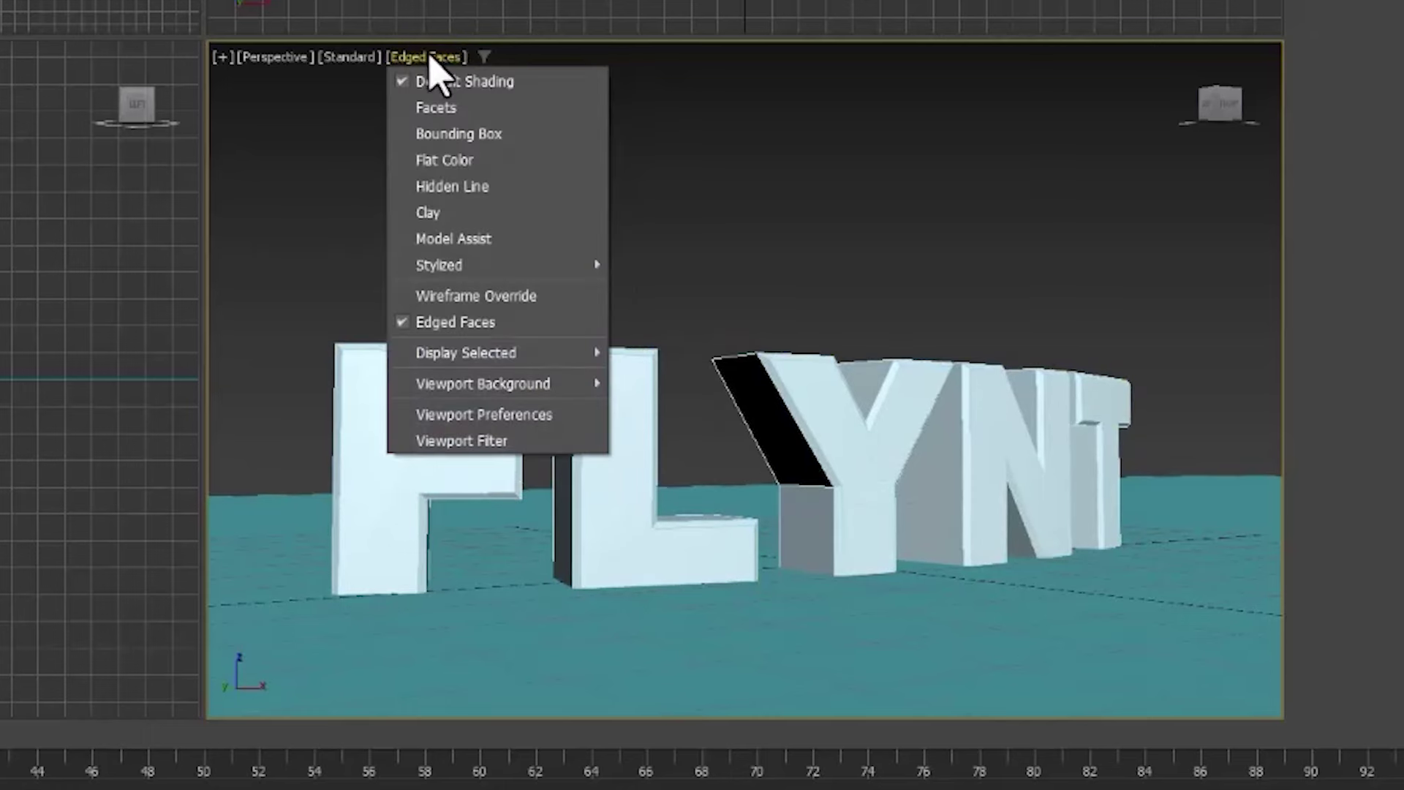
click(469, 322)
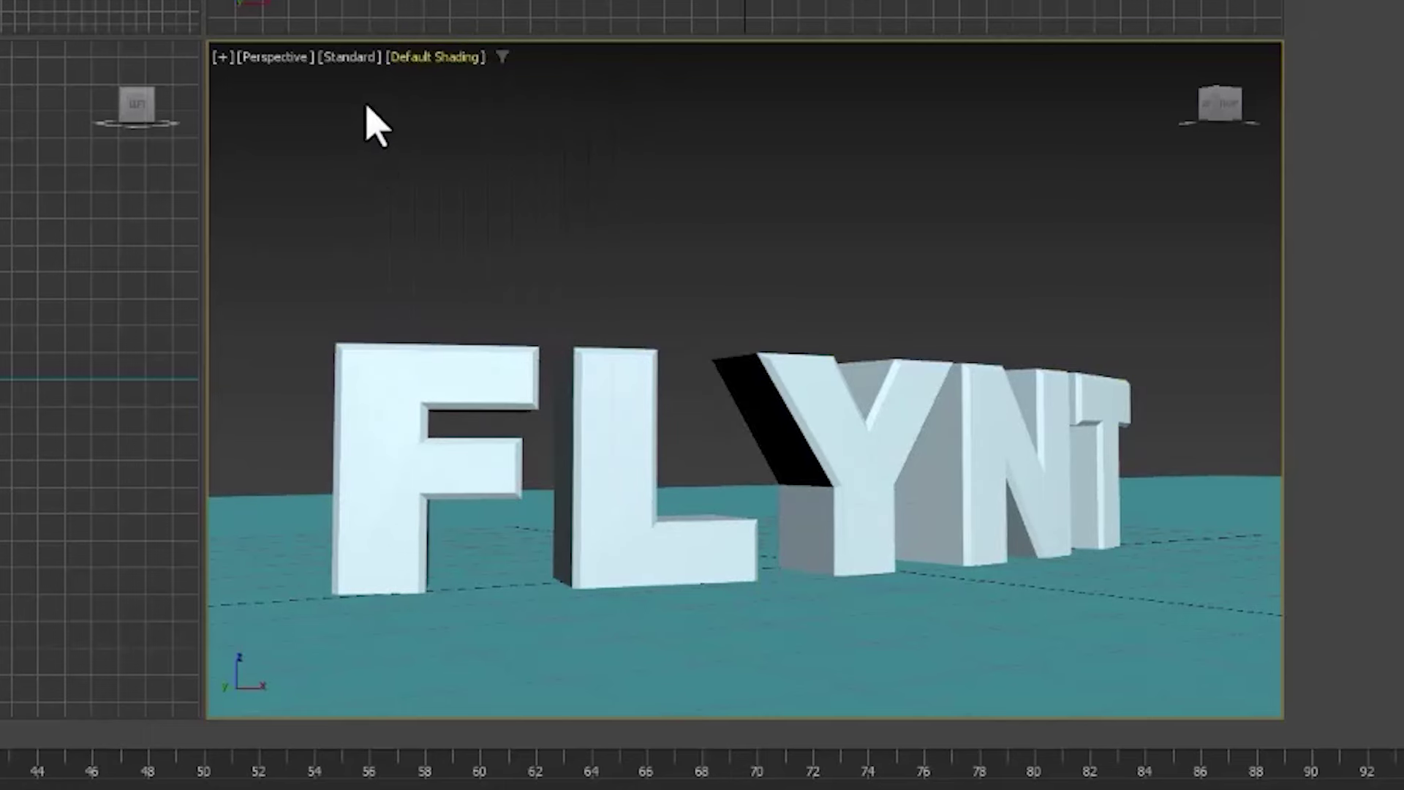
click(352, 57)
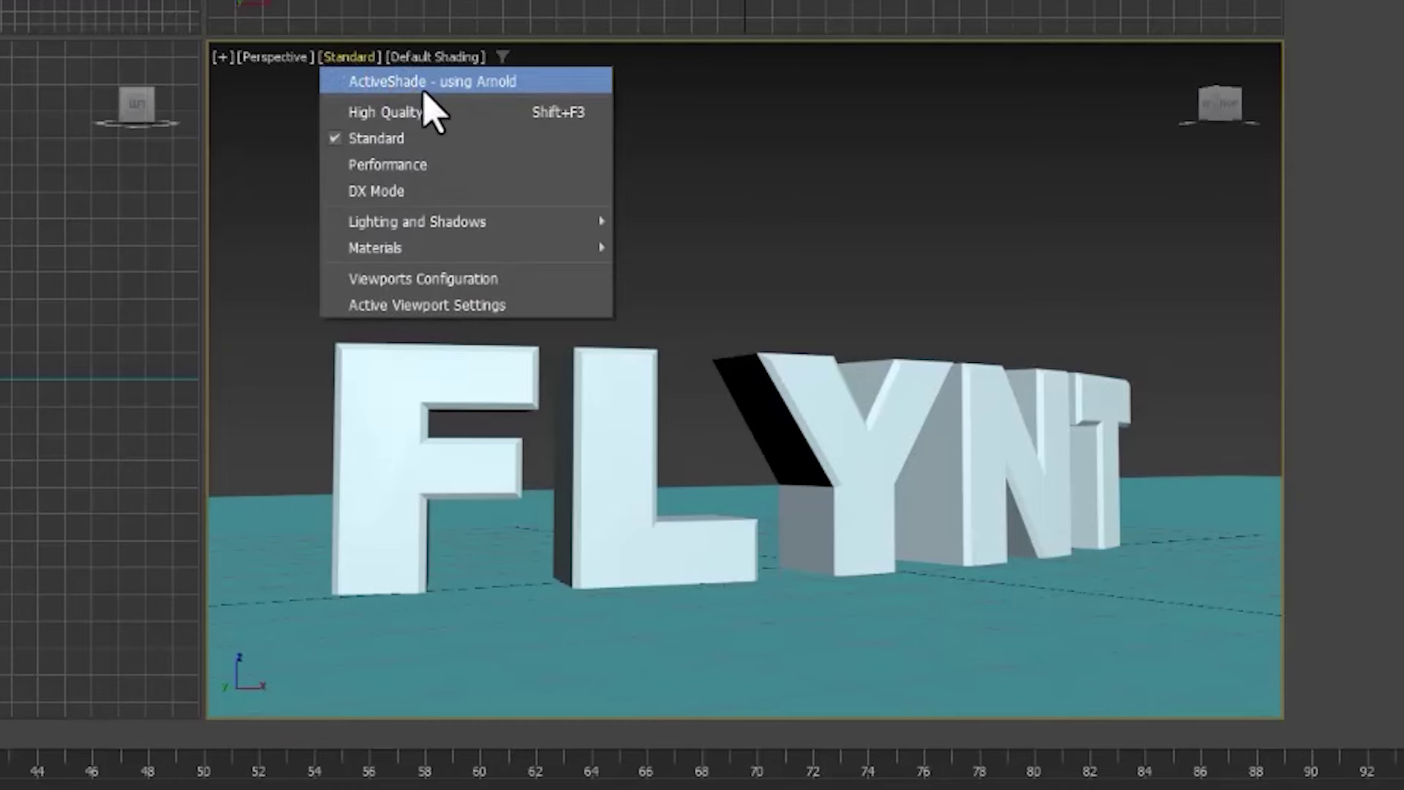
click(491, 82)
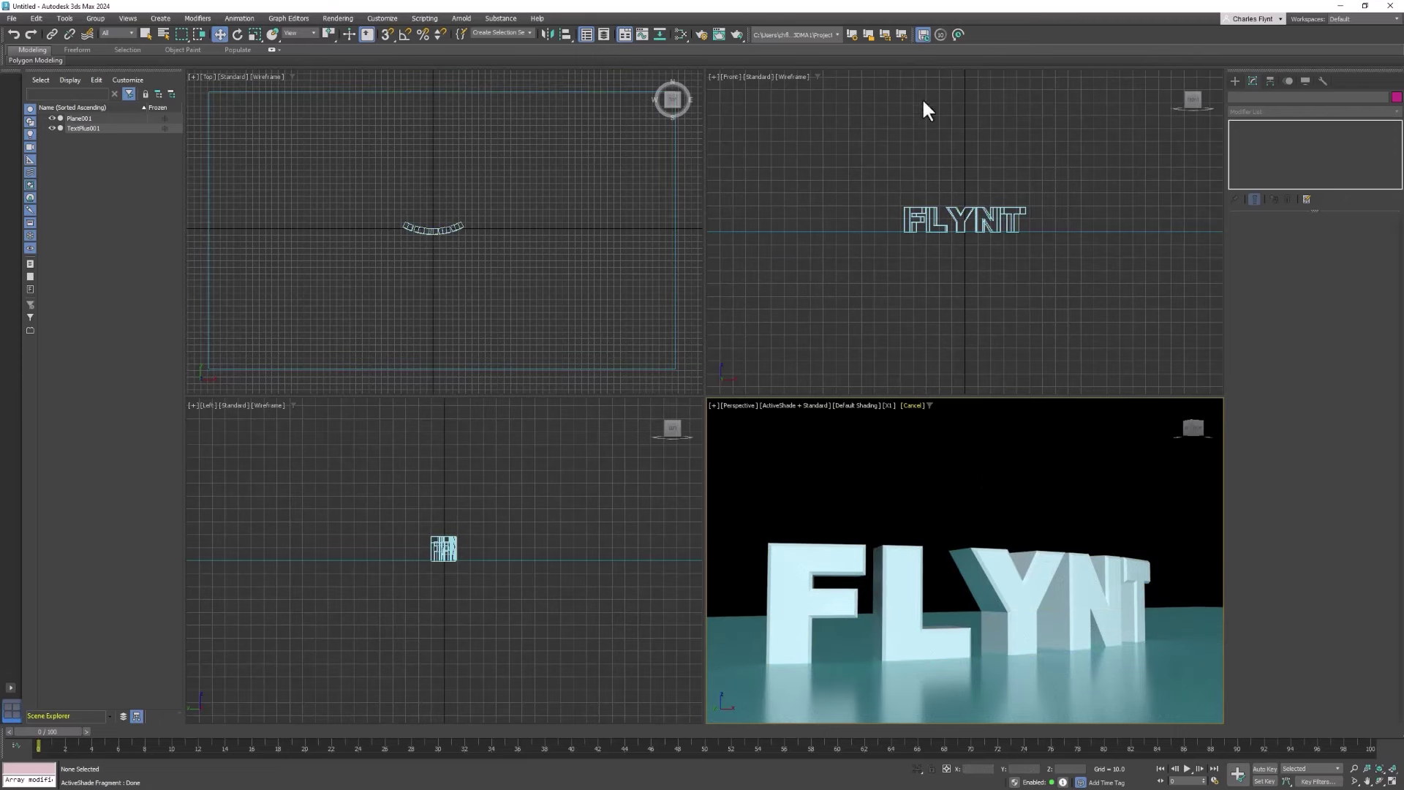
Step: Create an Arnold Light from the Arnold category, placing it below the text in the Top view
click(1235, 81)
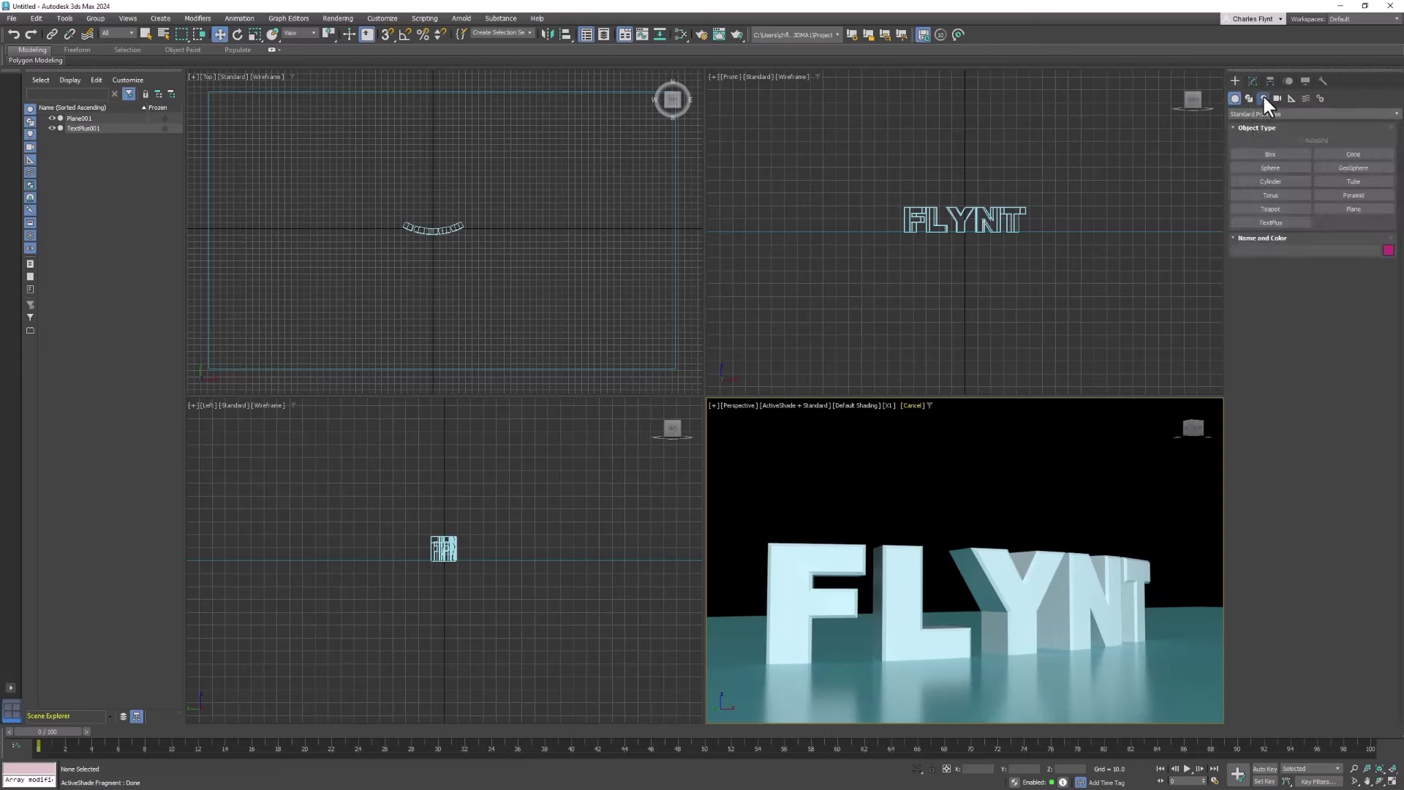
click(1262, 94)
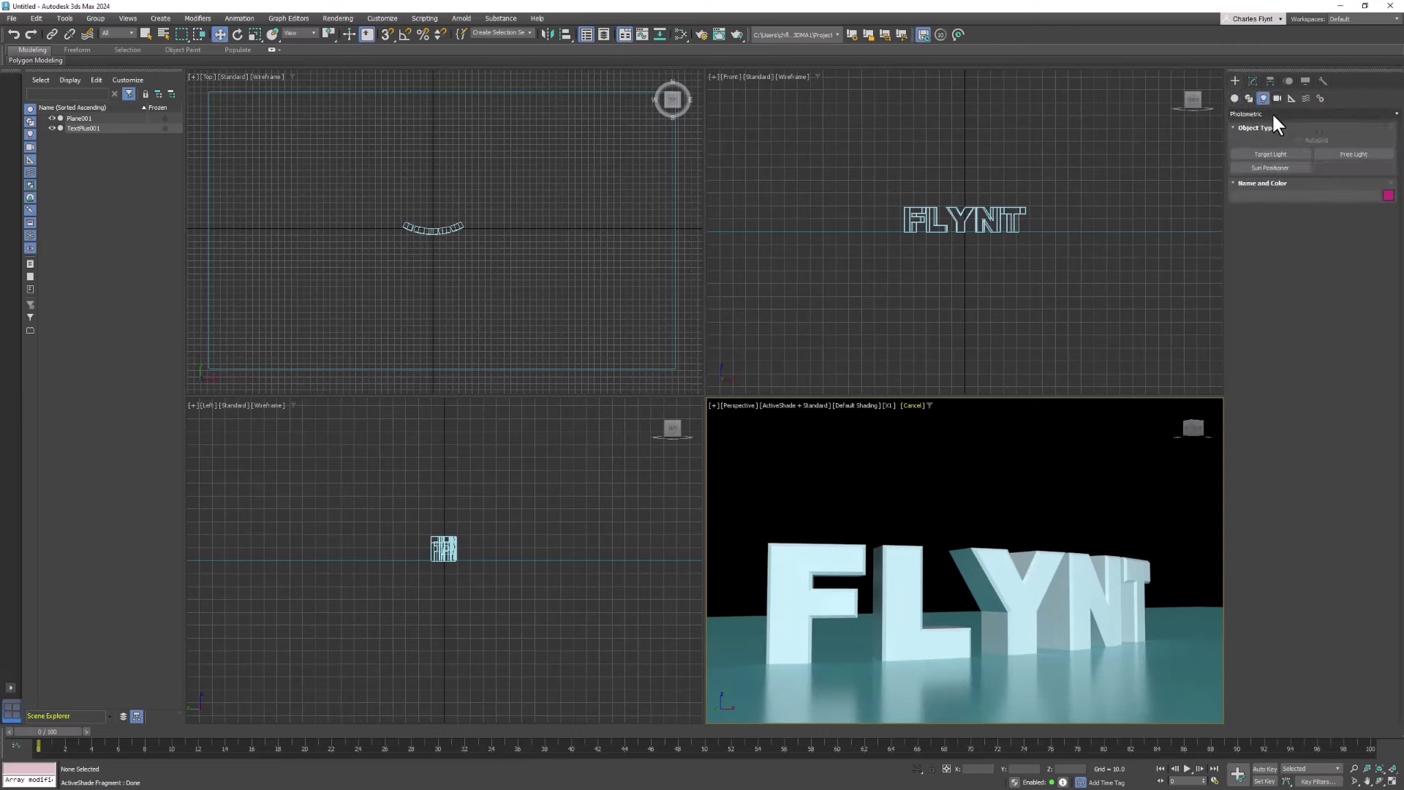
click(1285, 112)
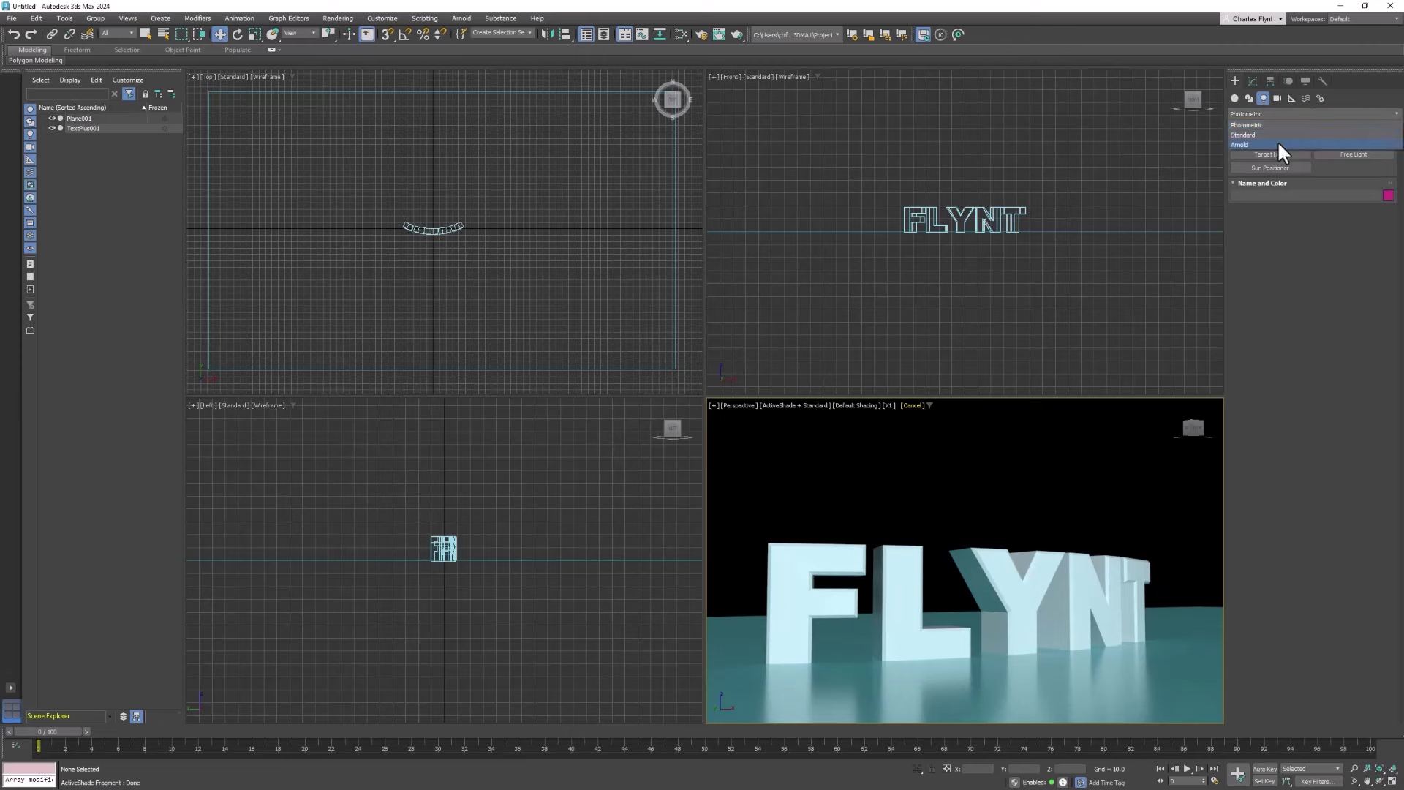
click(1279, 144)
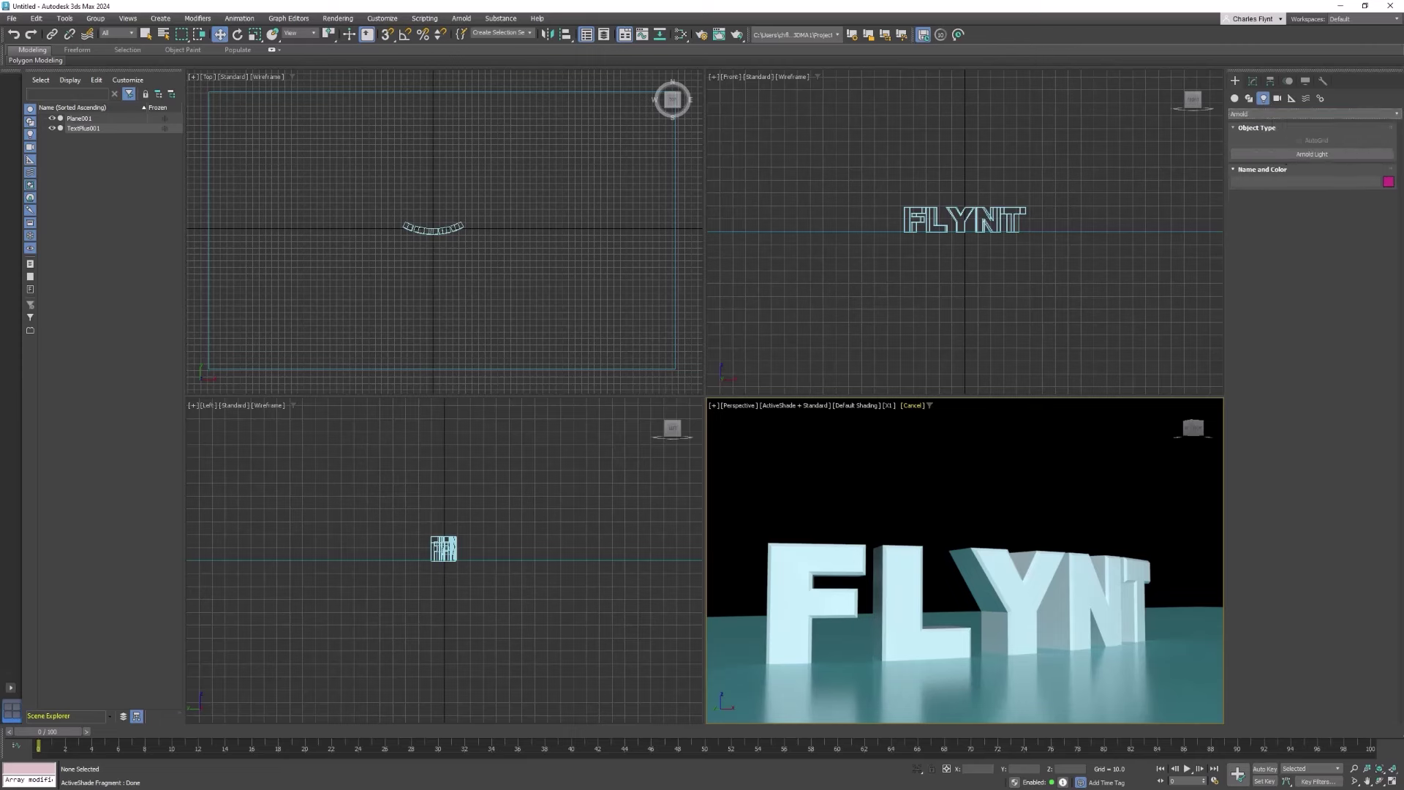
click(1311, 154)
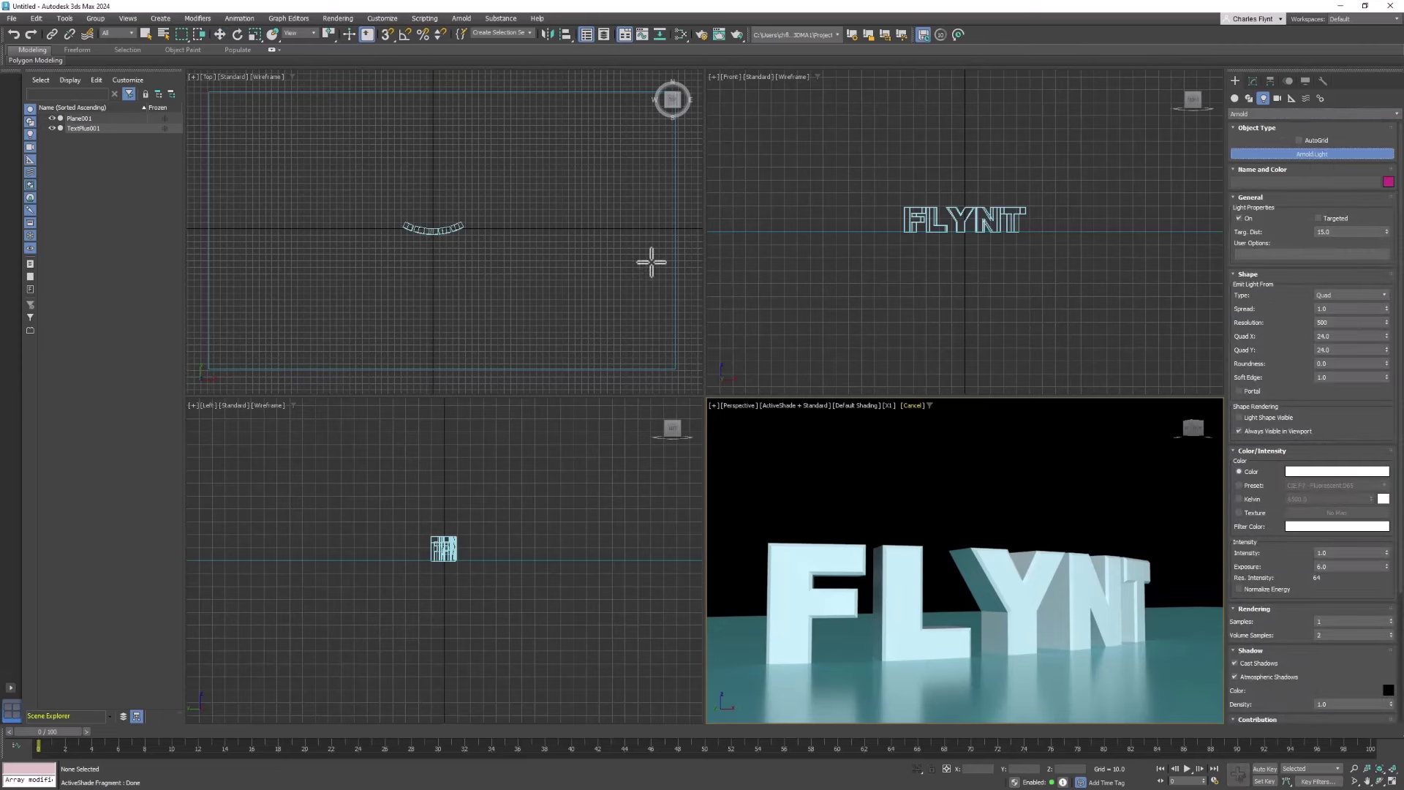
click(499, 247)
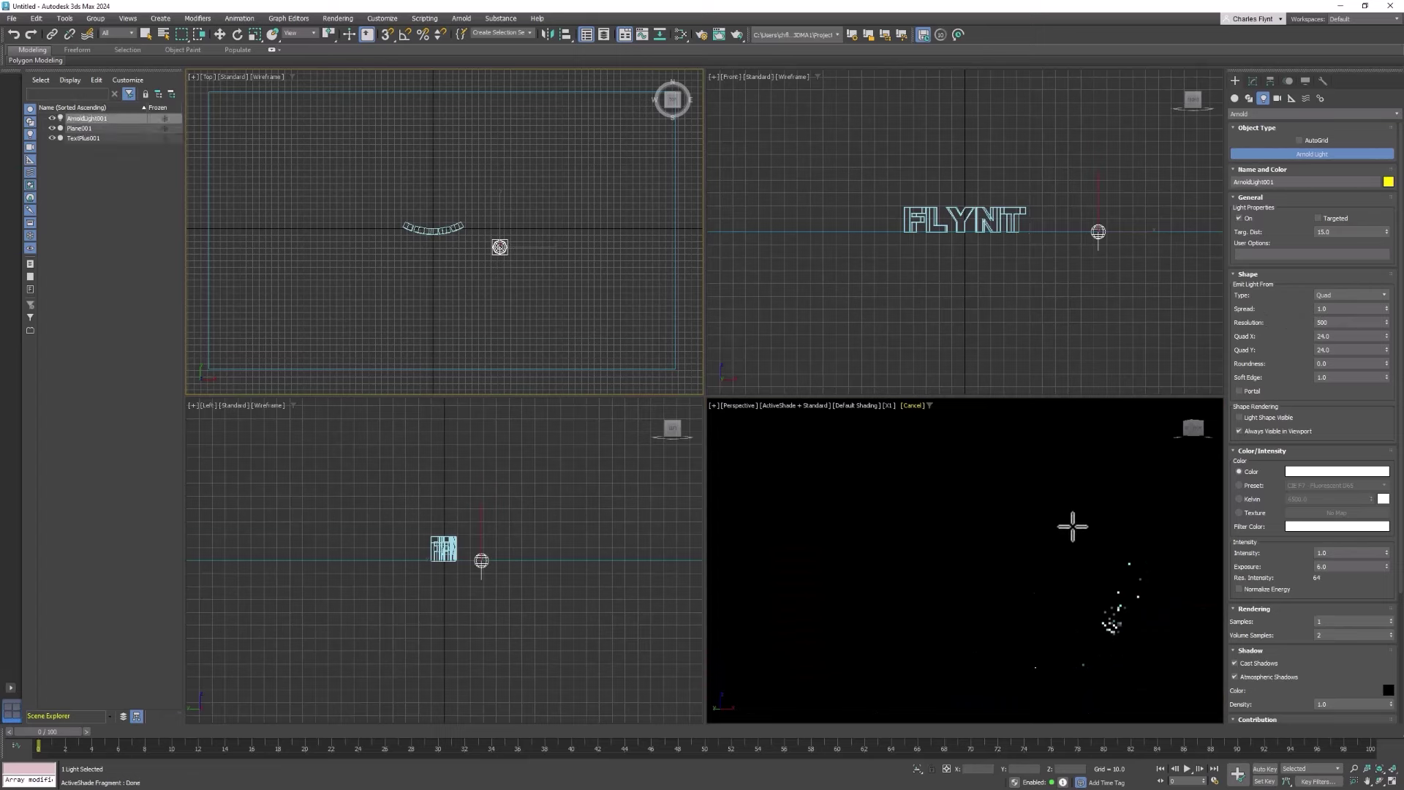
Step: Change ArnoldLight001's Shape Type from Quad to Skydome
click(1253, 80)
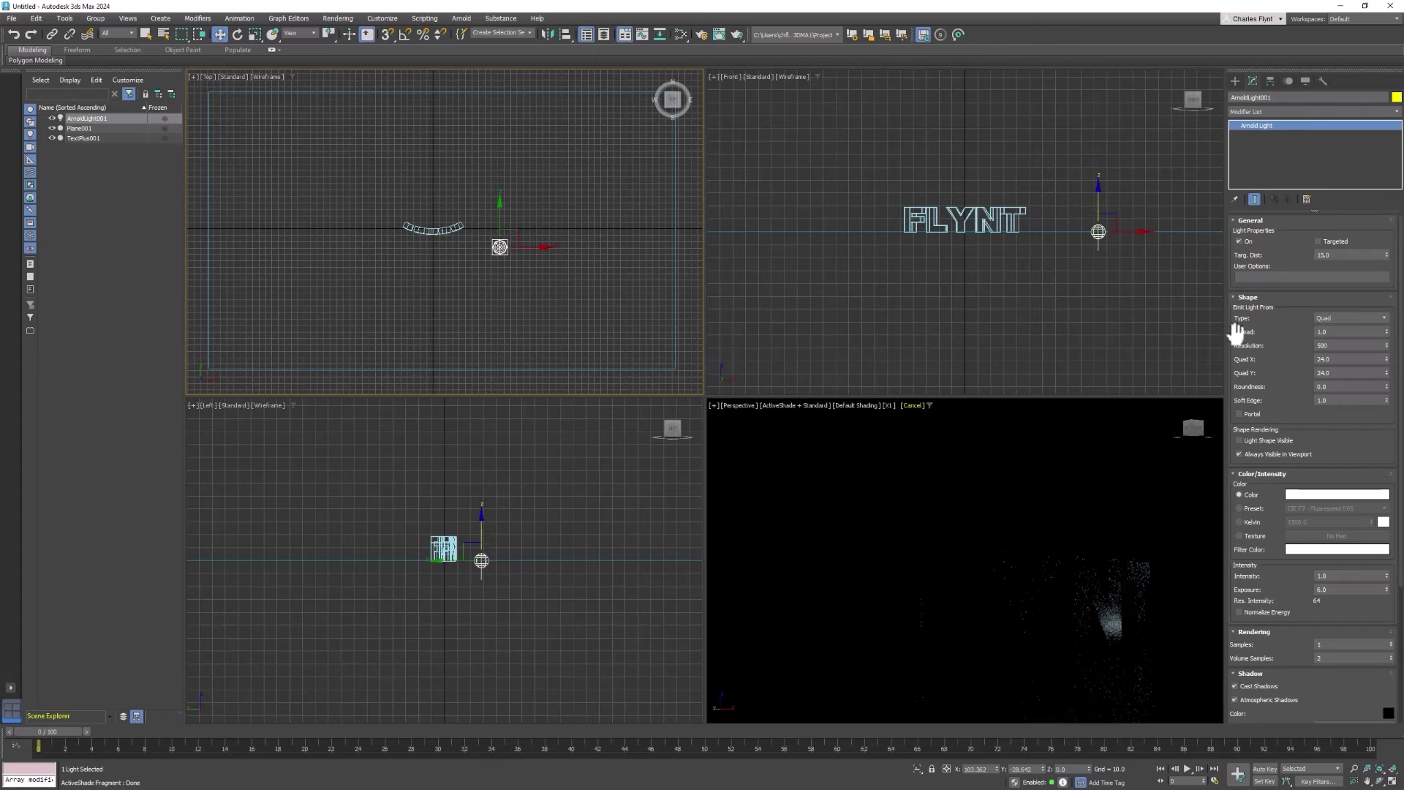
click(1382, 319)
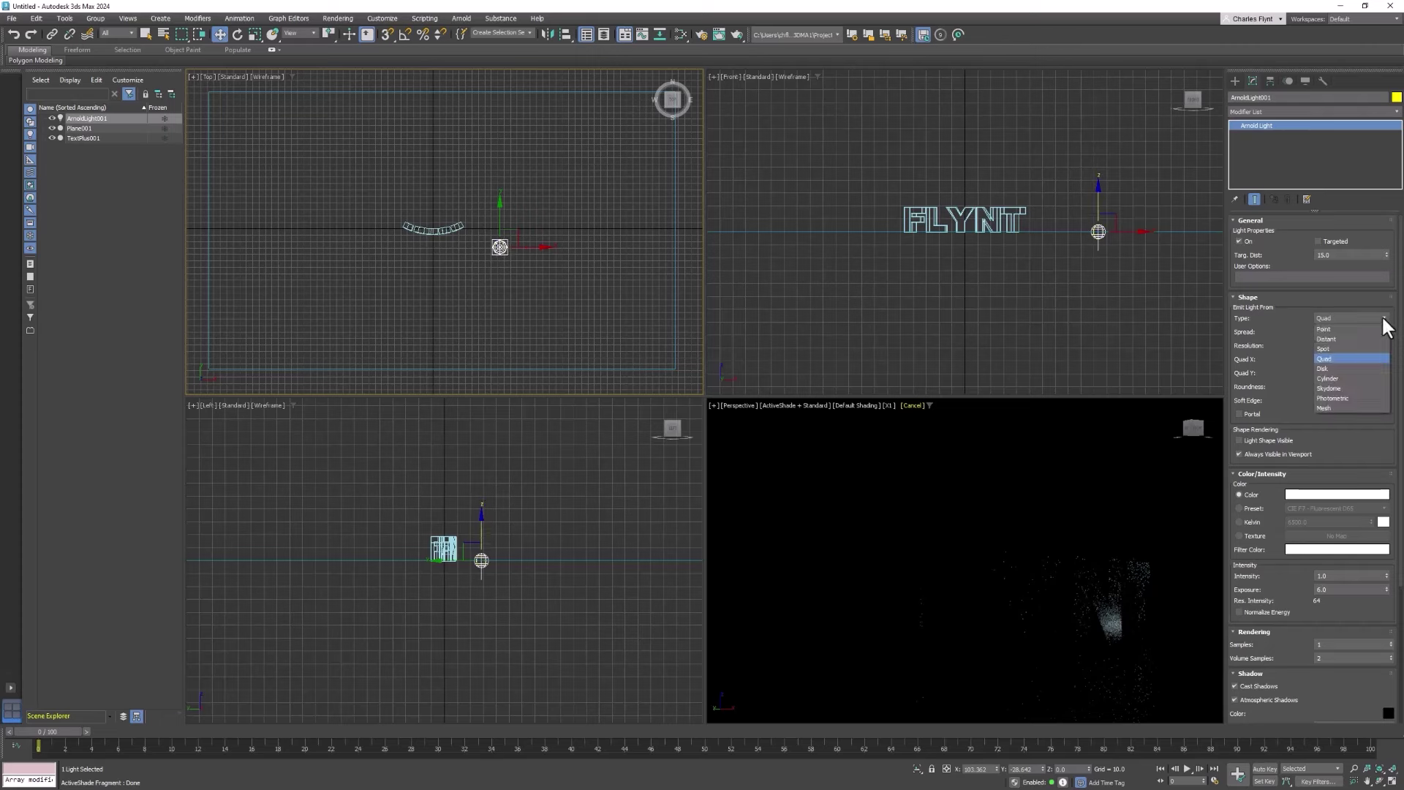
click(1365, 387)
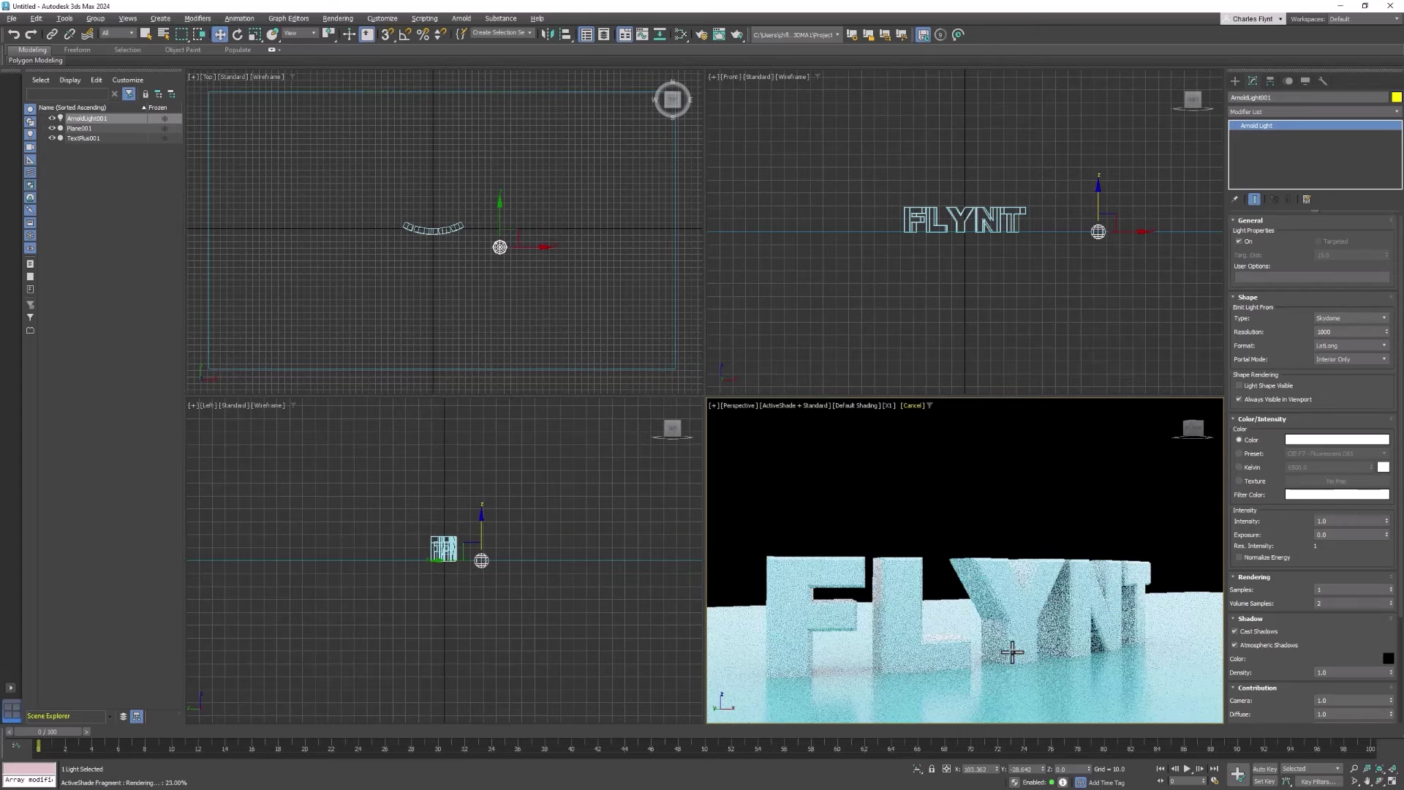
alt+middle_drag(1015, 655, 1018, 533)
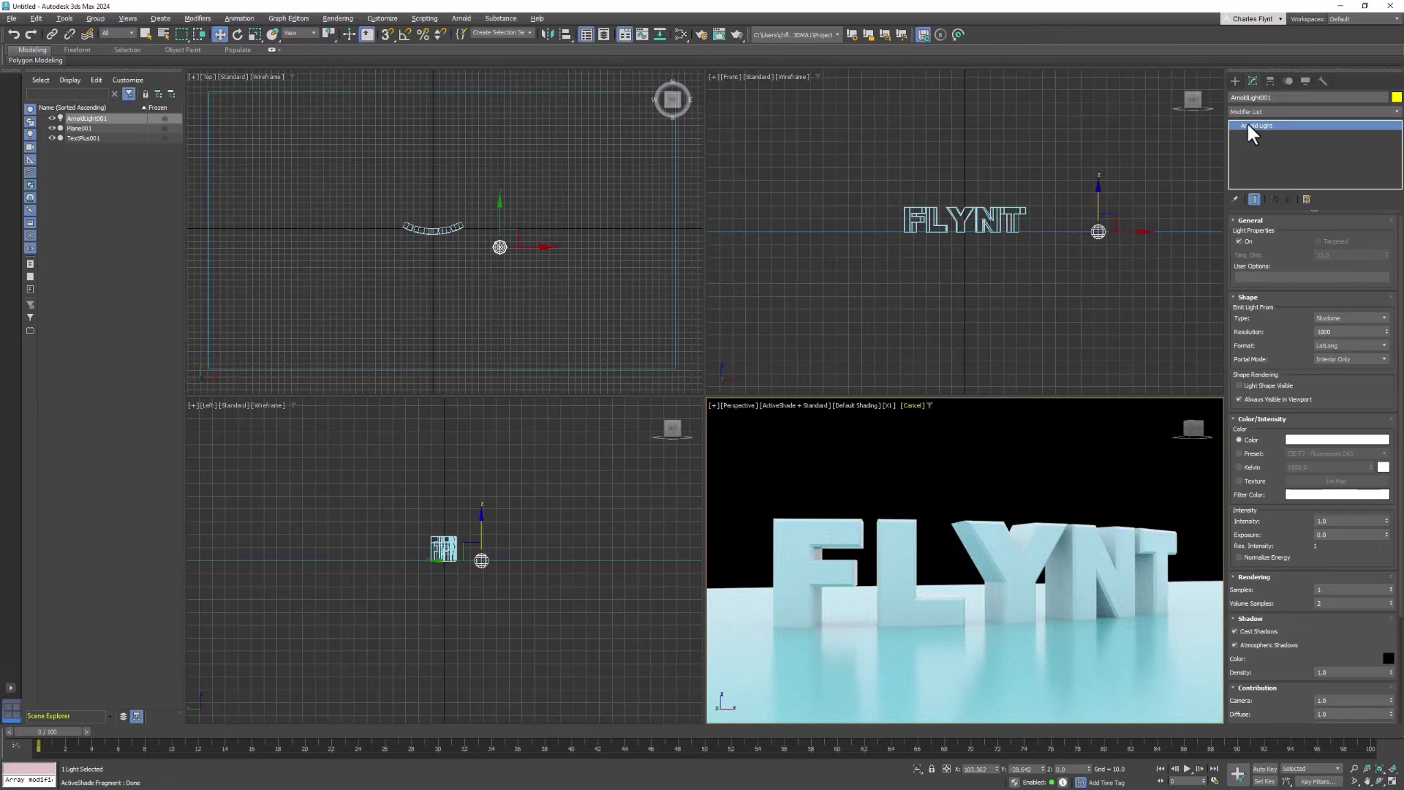
Step: Create a targeted Distant Arnold light above the text, aimed down at it in the Front view
click(1236, 80)
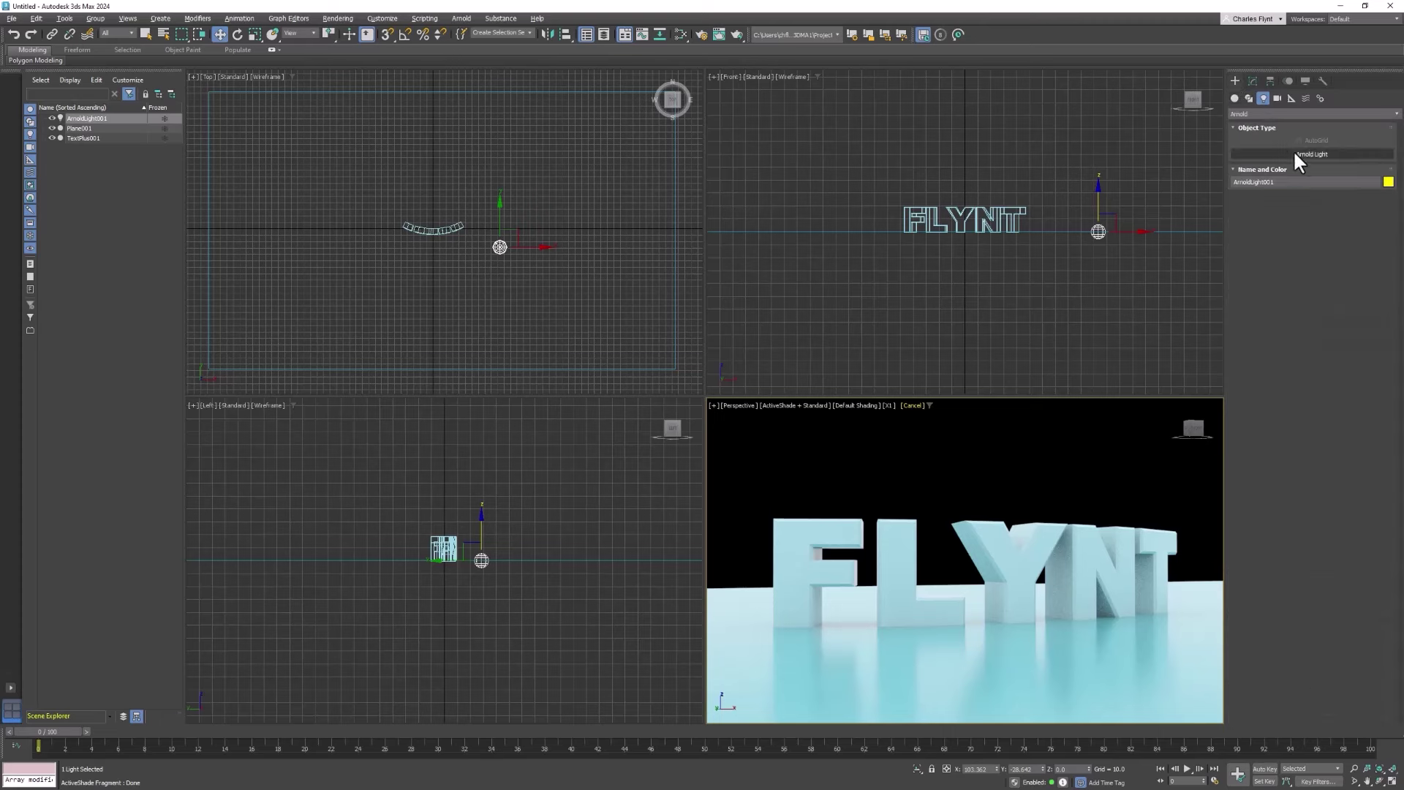
click(1314, 152)
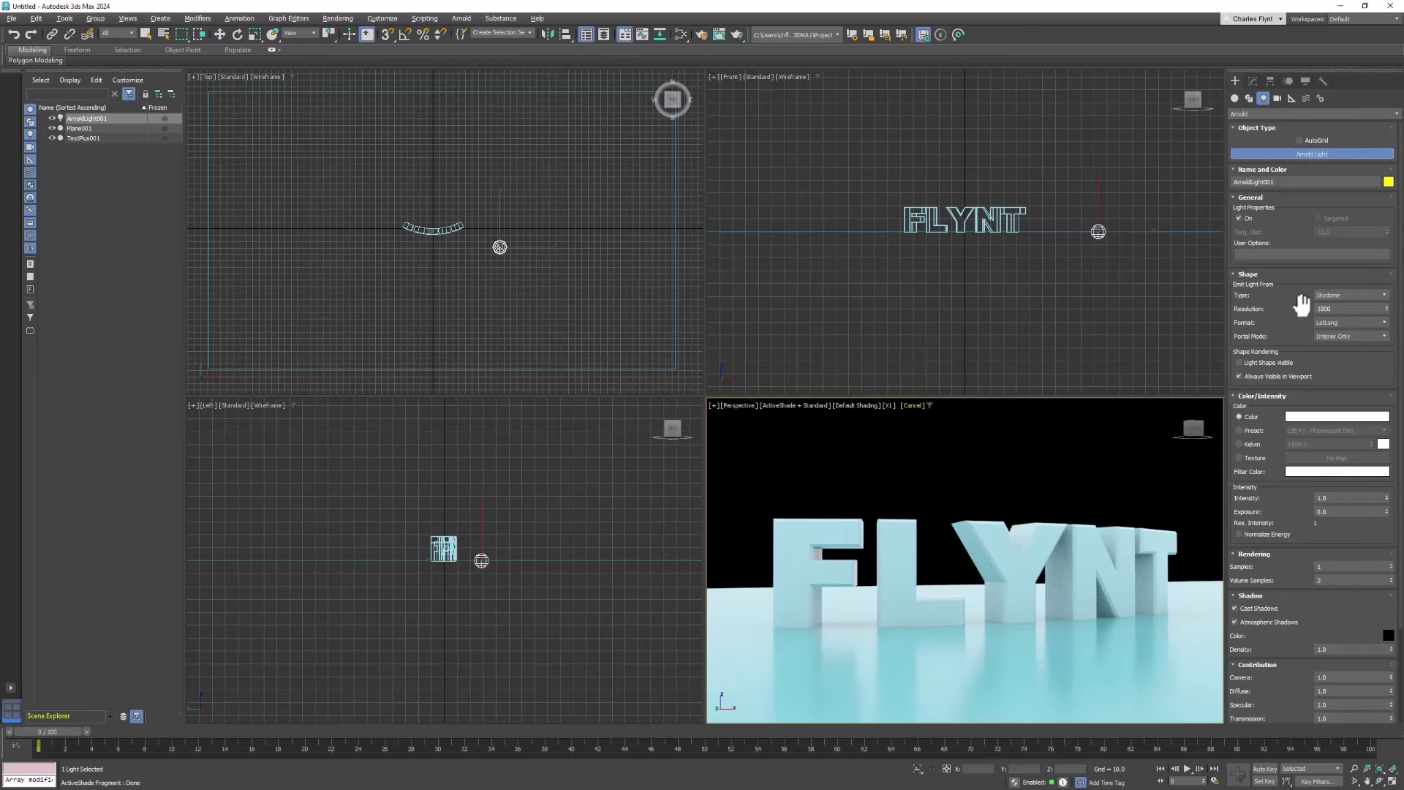
click(1353, 293)
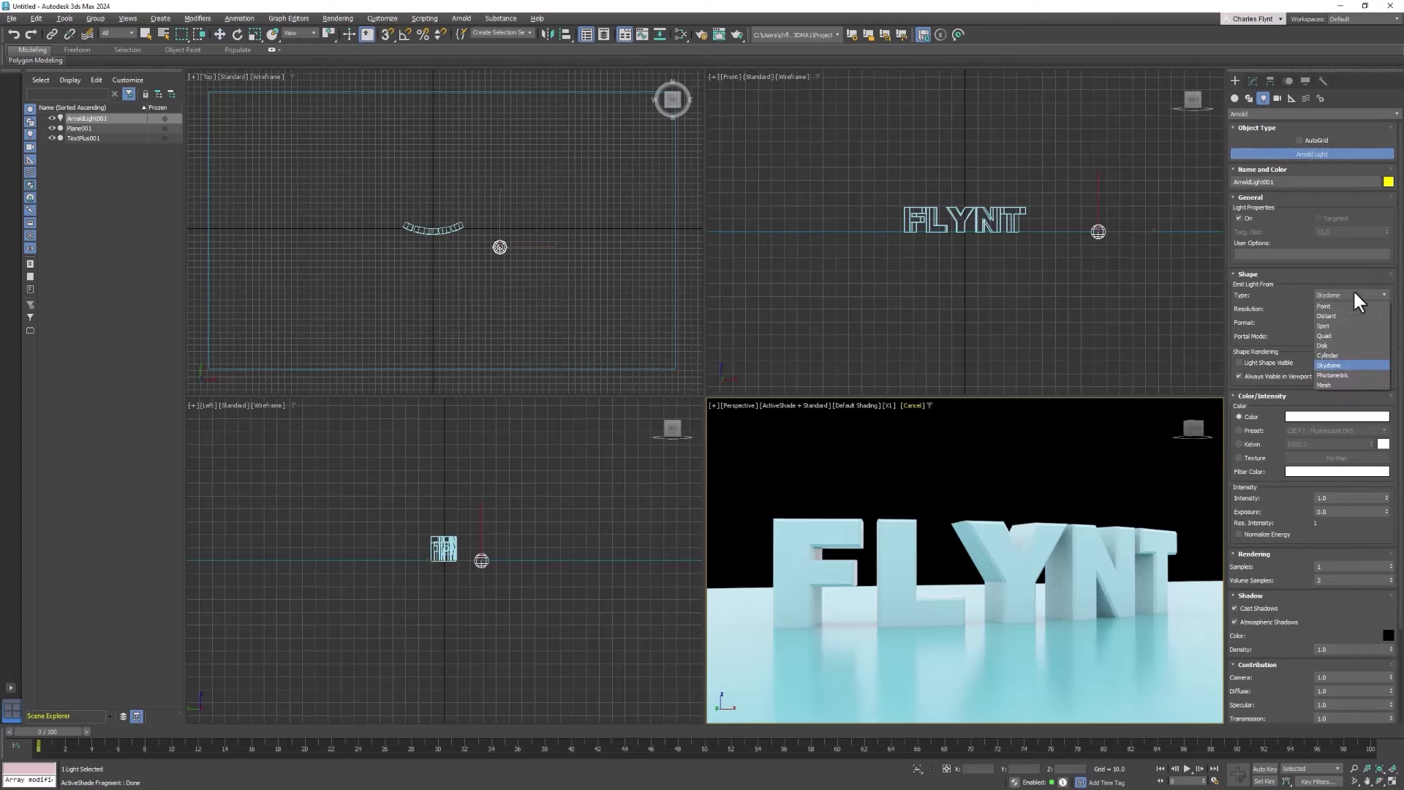
click(1347, 316)
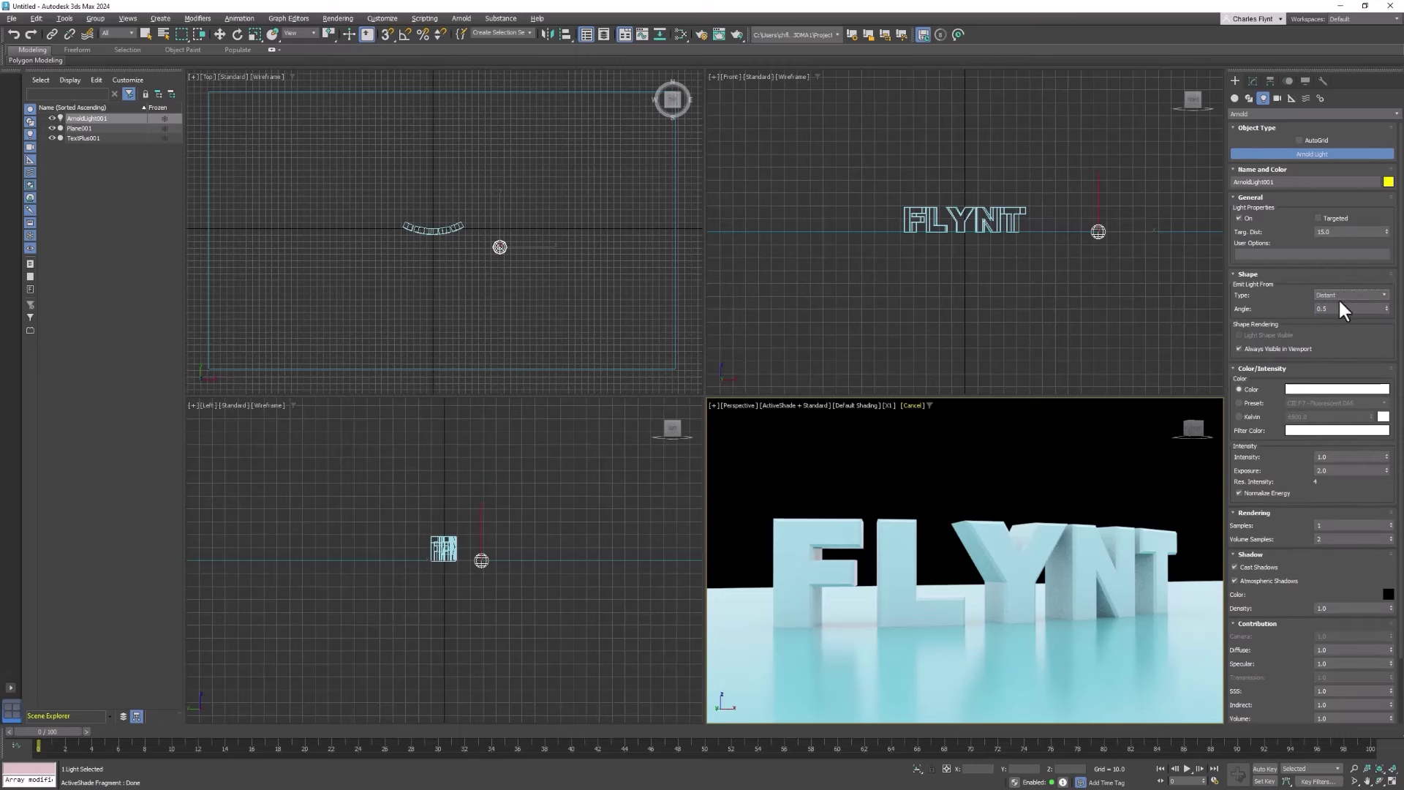
click(1318, 218)
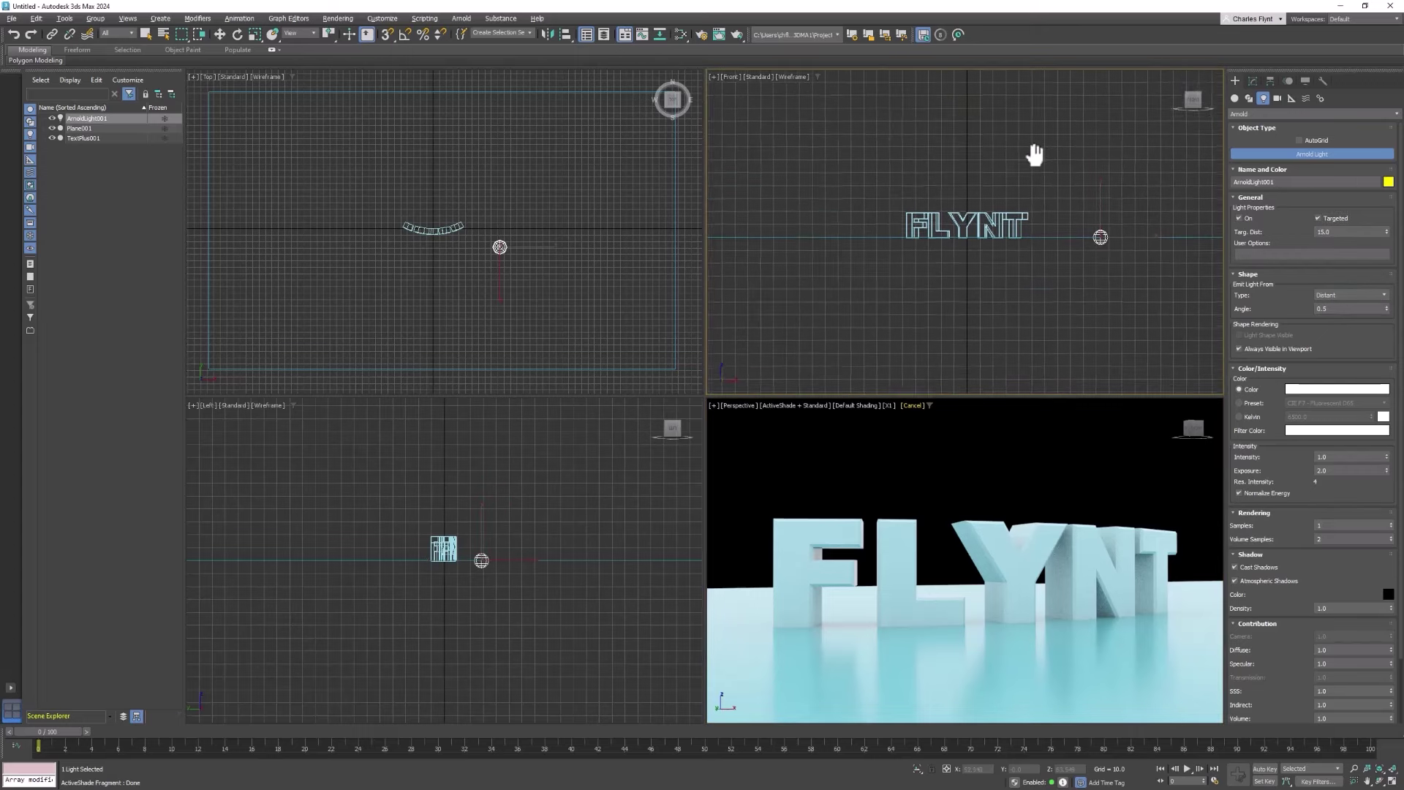
middle_drag(1034, 153, 1034, 187)
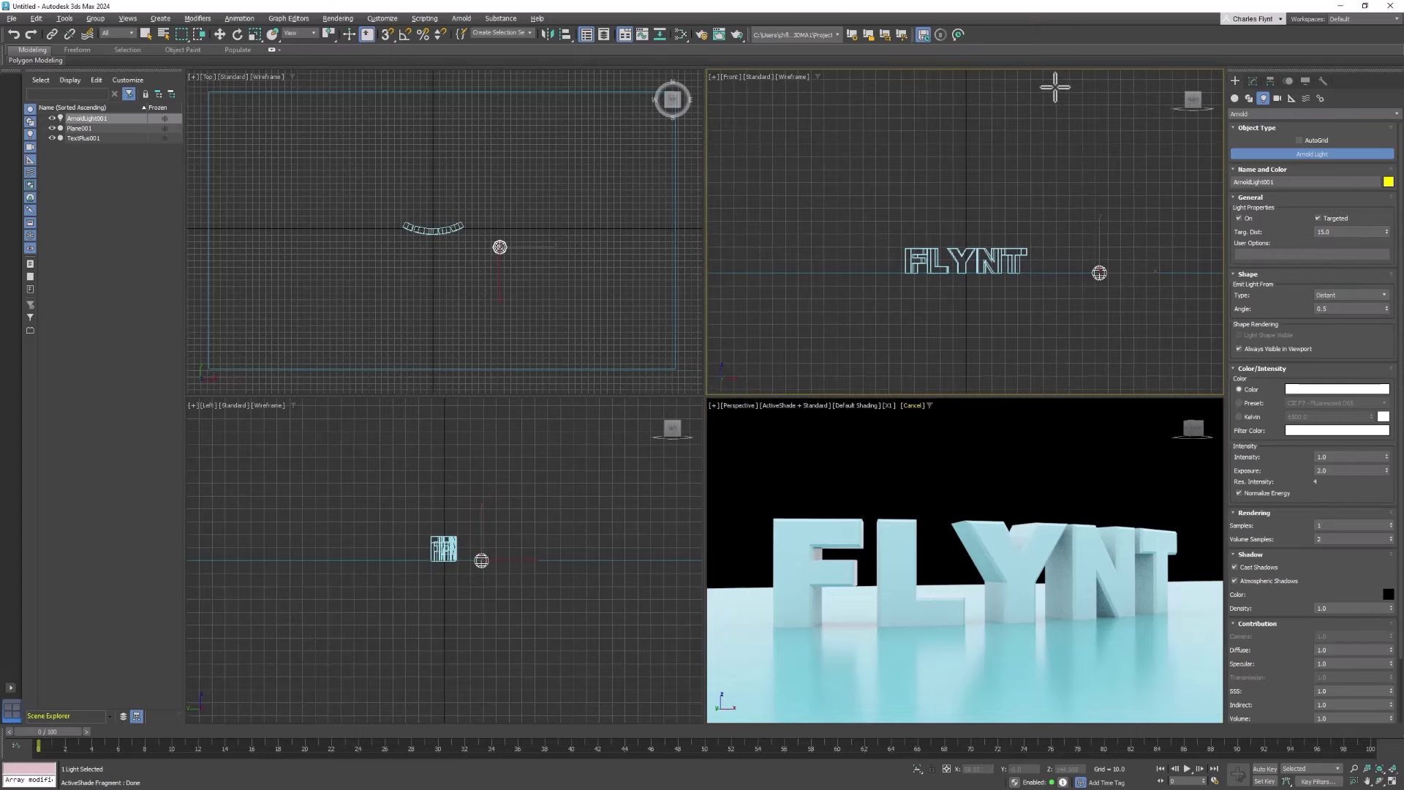
drag(1055, 87, 960, 263)
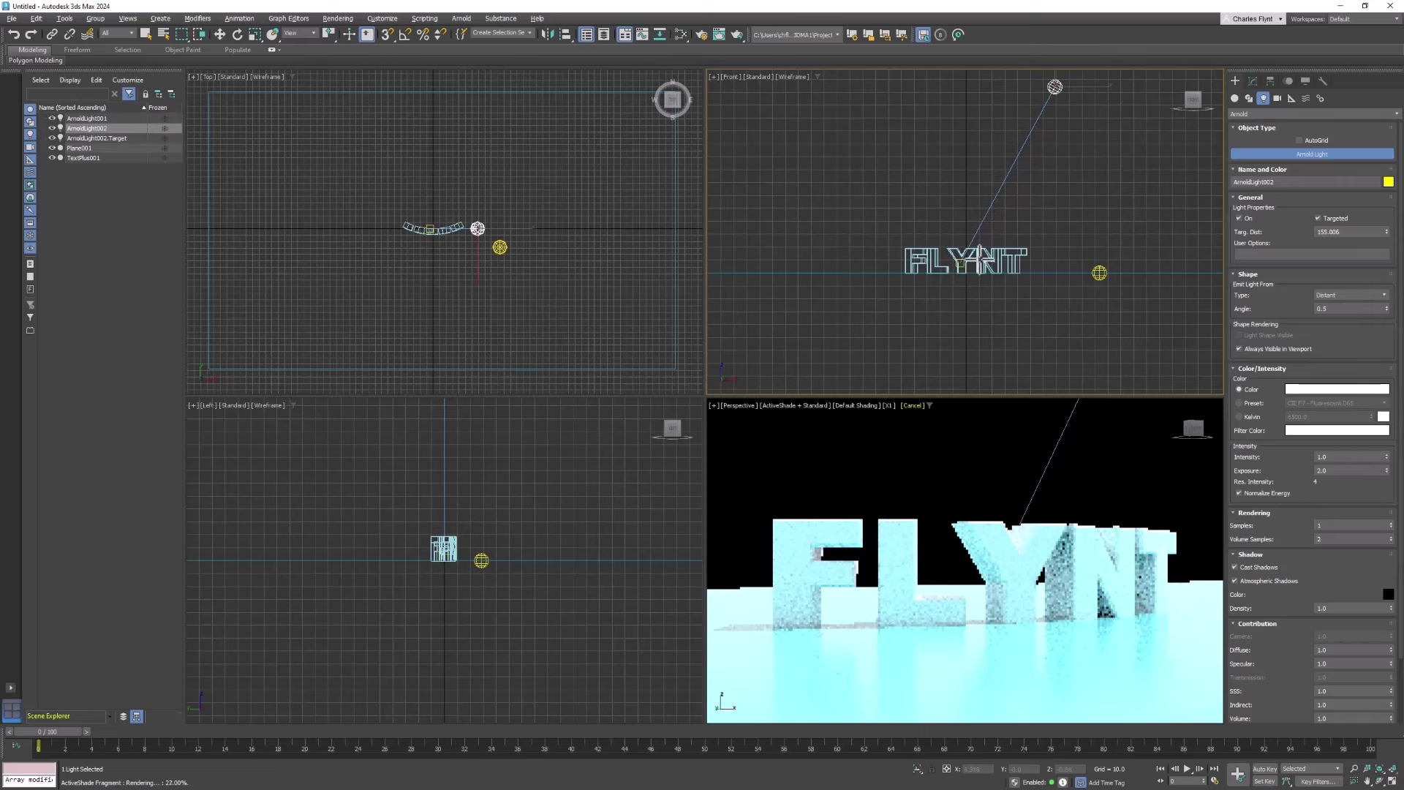
Step: Move ArnoldLight002 behind the text in the Top view
click(1252, 82)
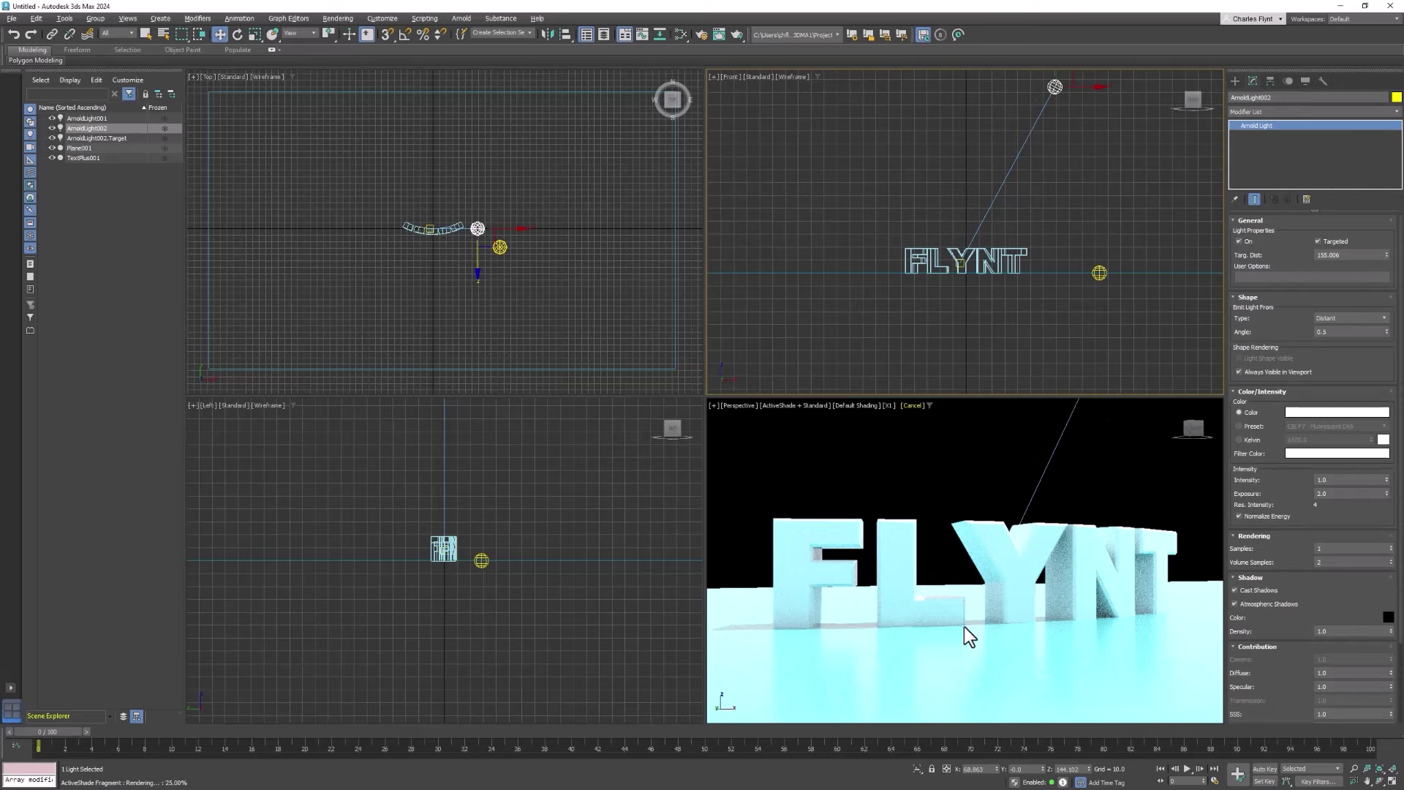
middle_drag(995, 623, 846, 621)
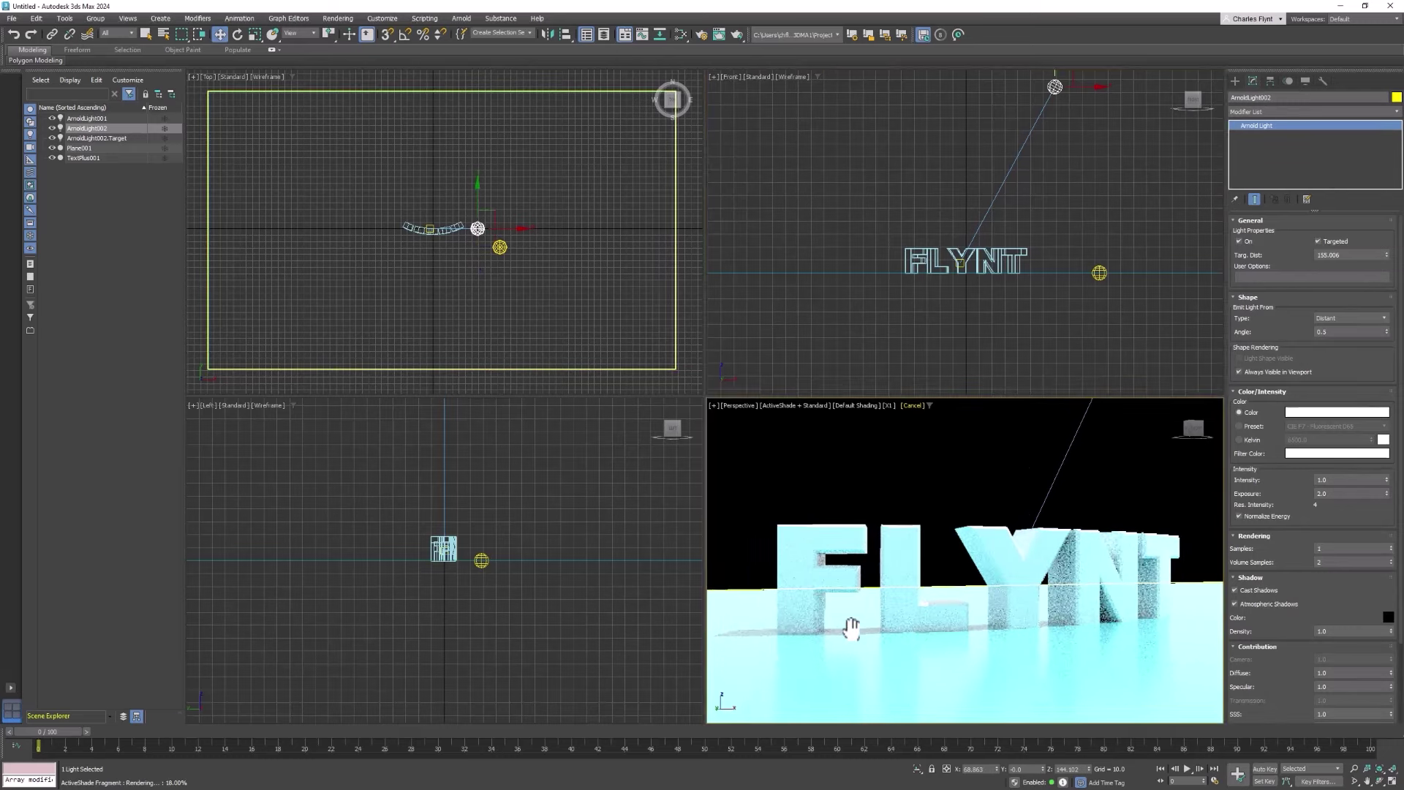
click(481, 224)
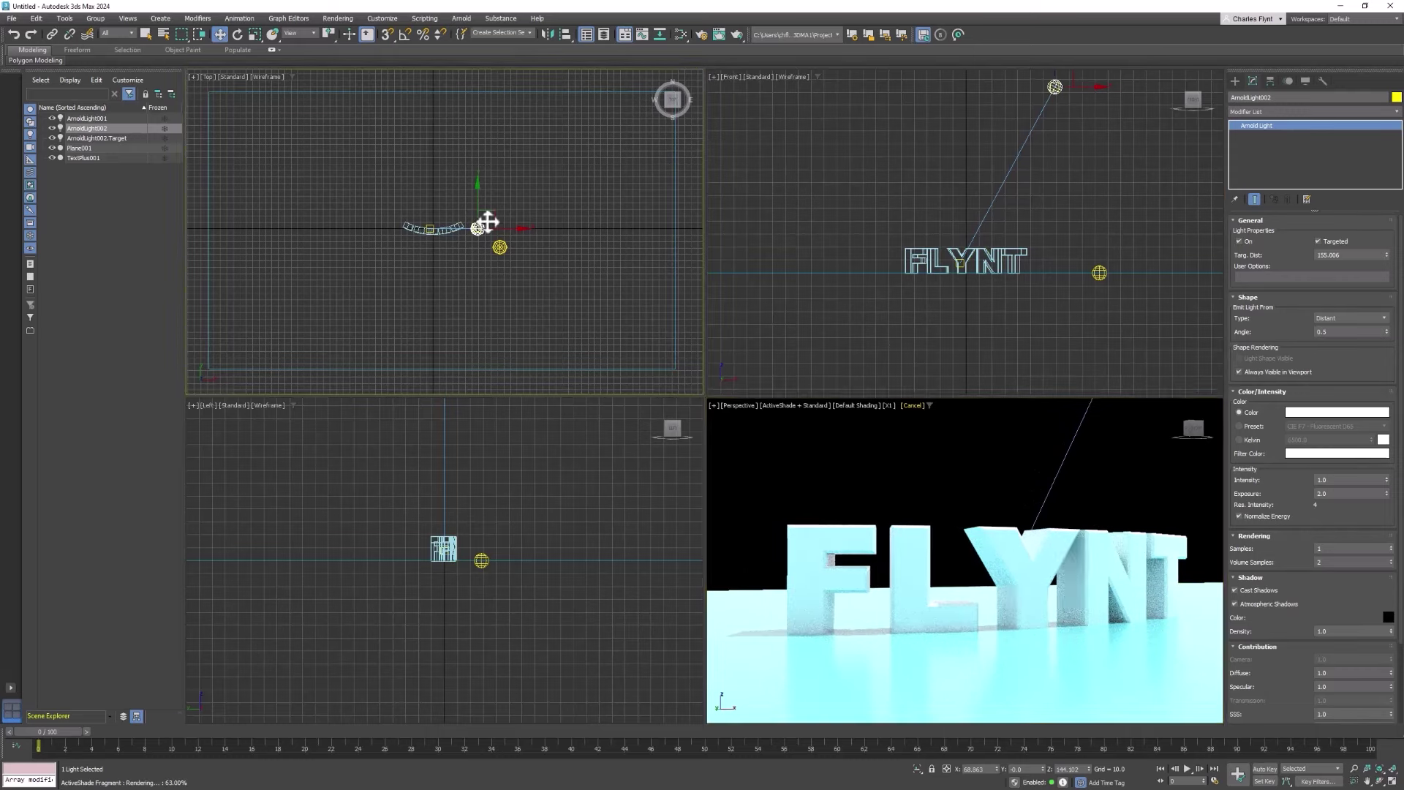
drag(494, 208, 465, 167)
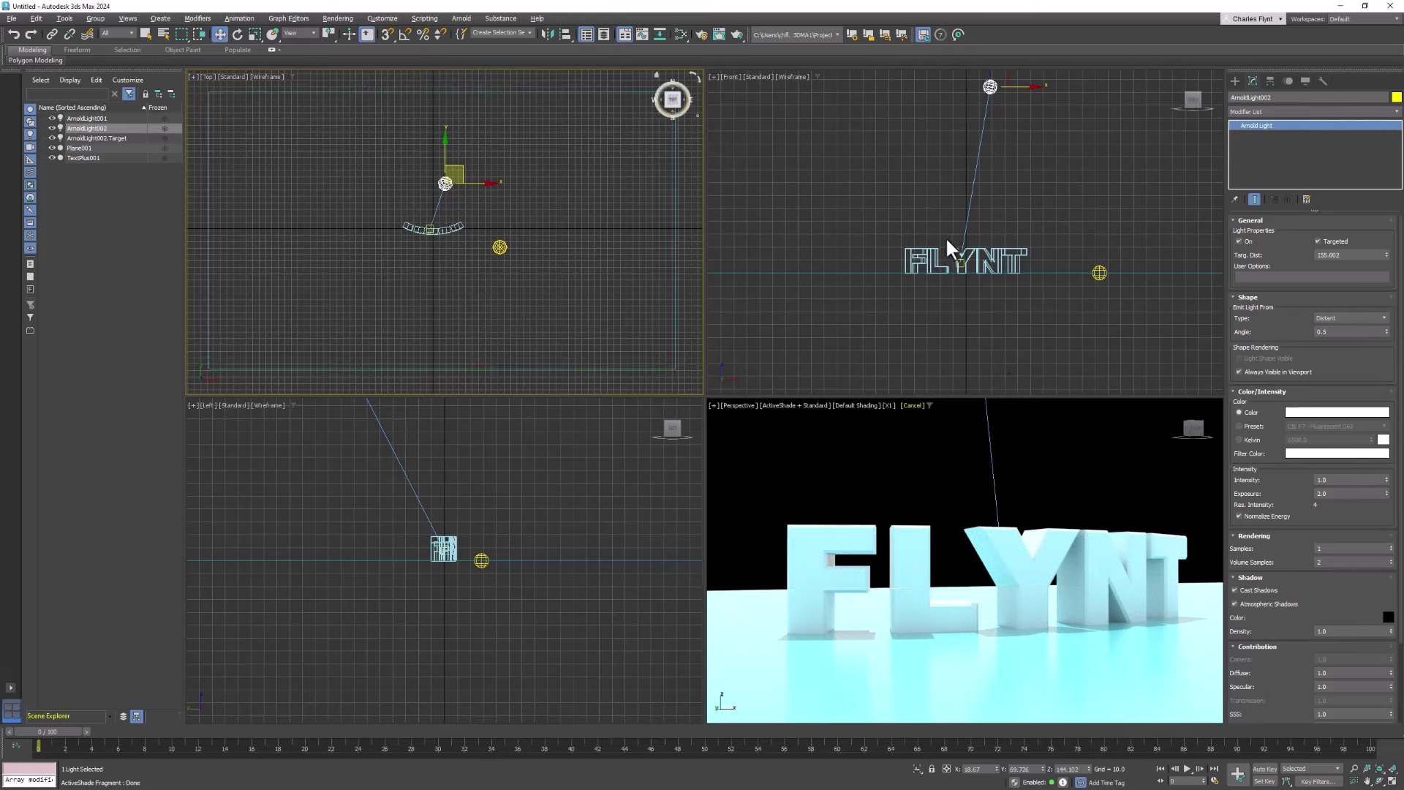
Step: Open Environment and Effects from the Rendering menu, leaving the background colour unchanged
click(344, 19)
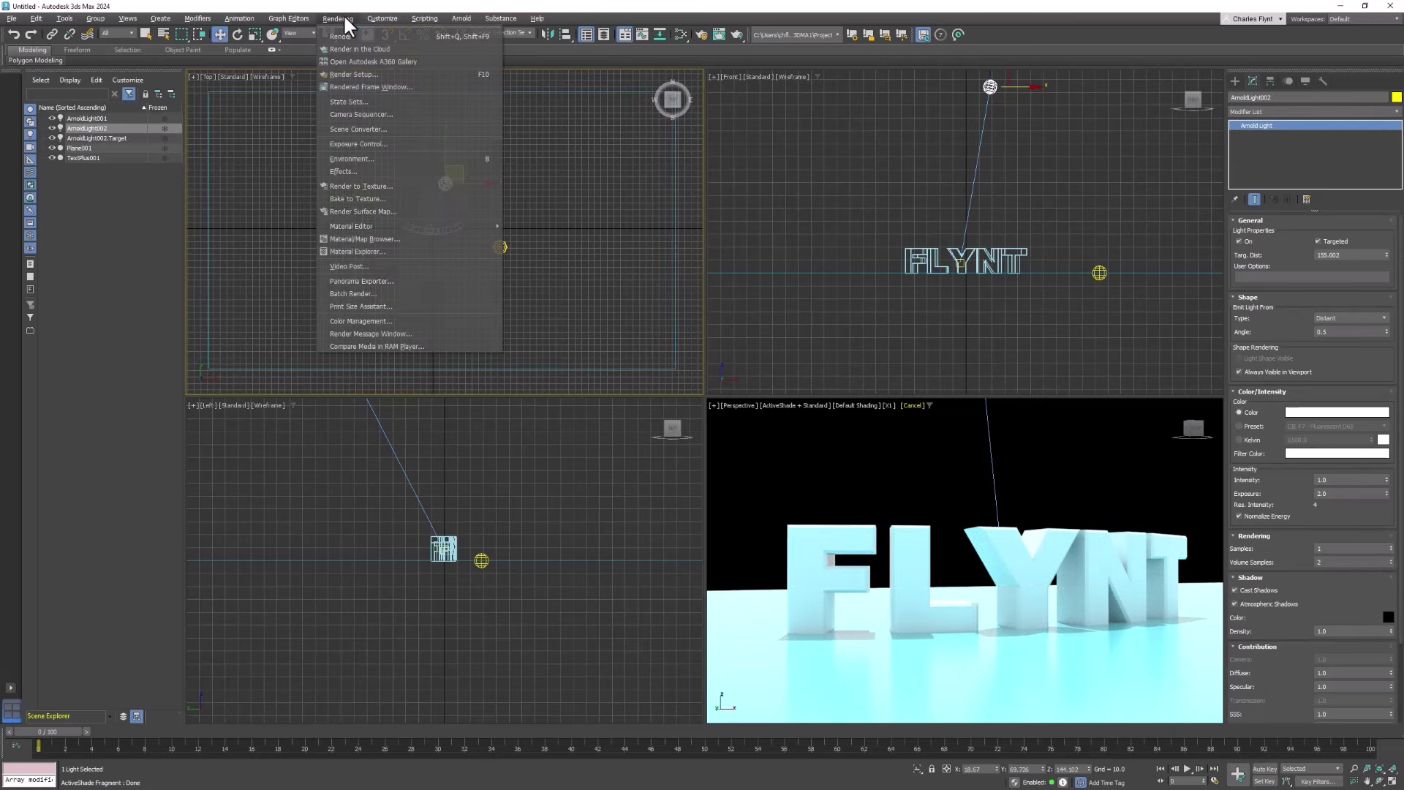
click(361, 160)
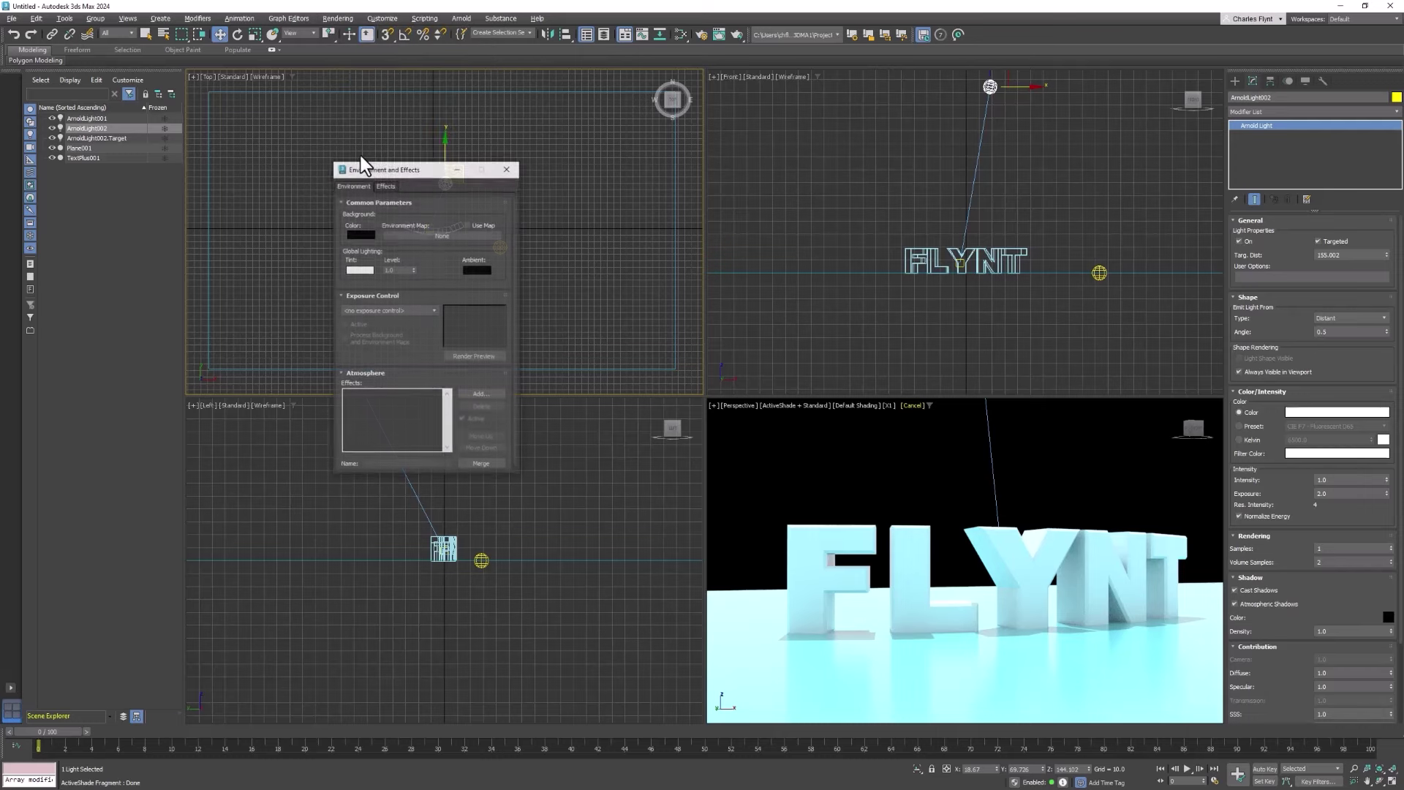
drag(386, 171, 292, 153)
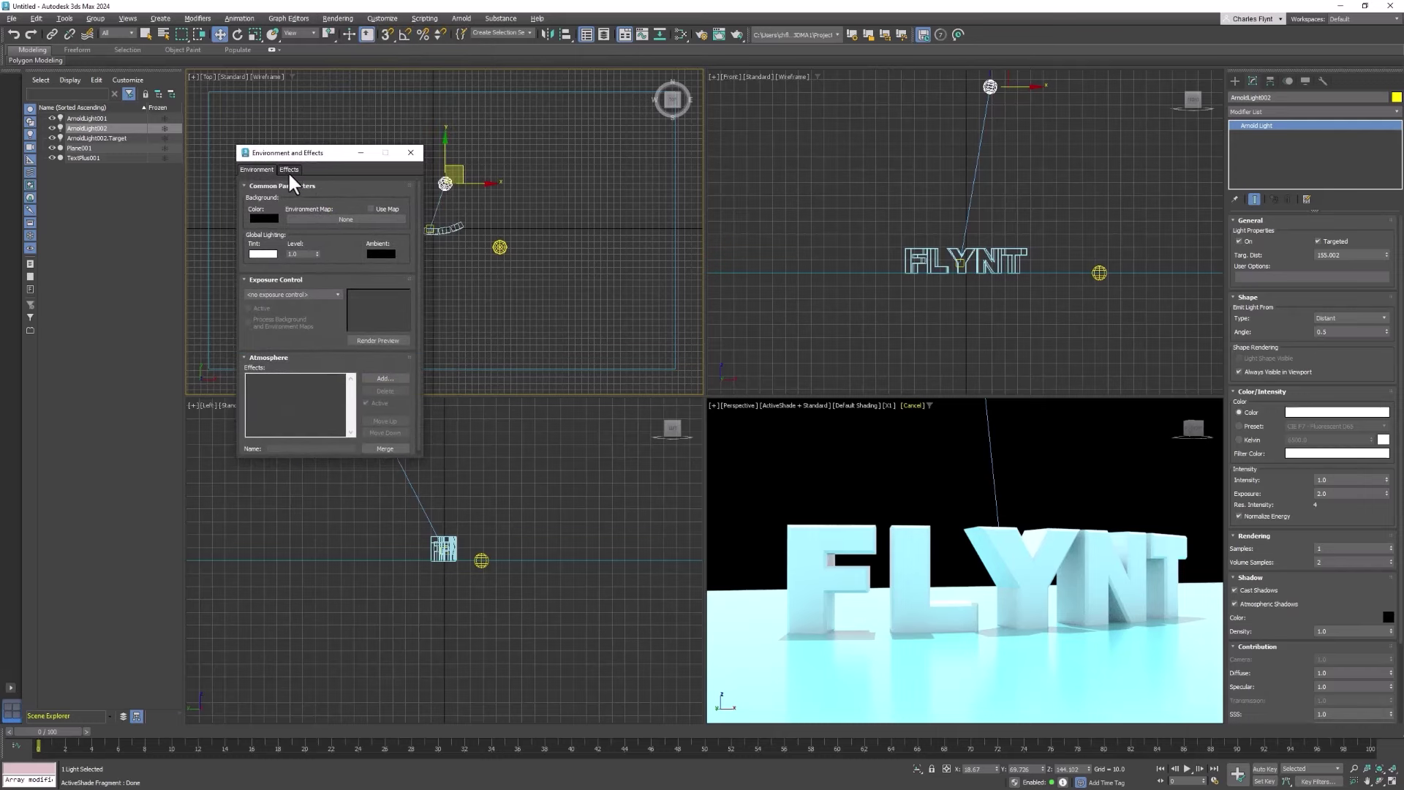
click(266, 213)
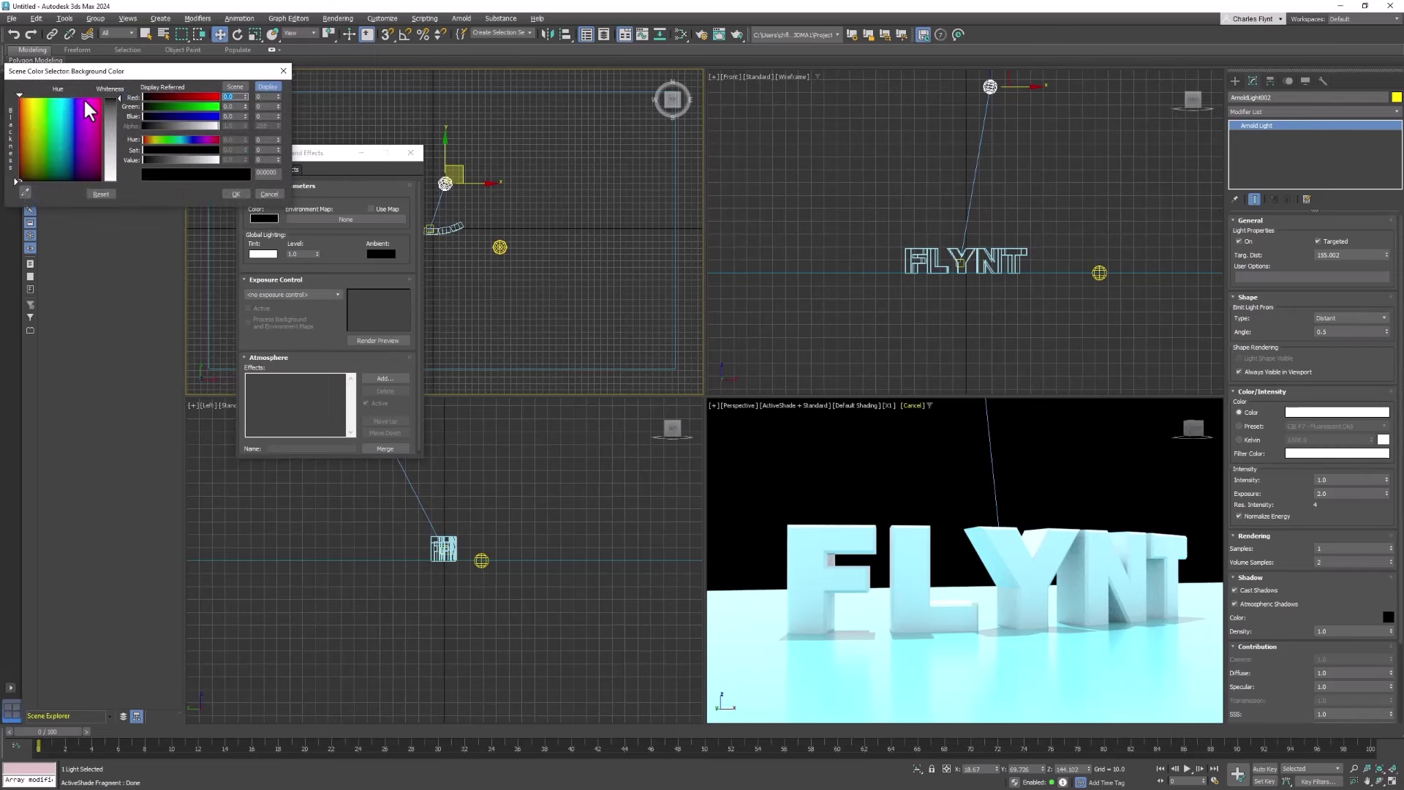
click(276, 195)
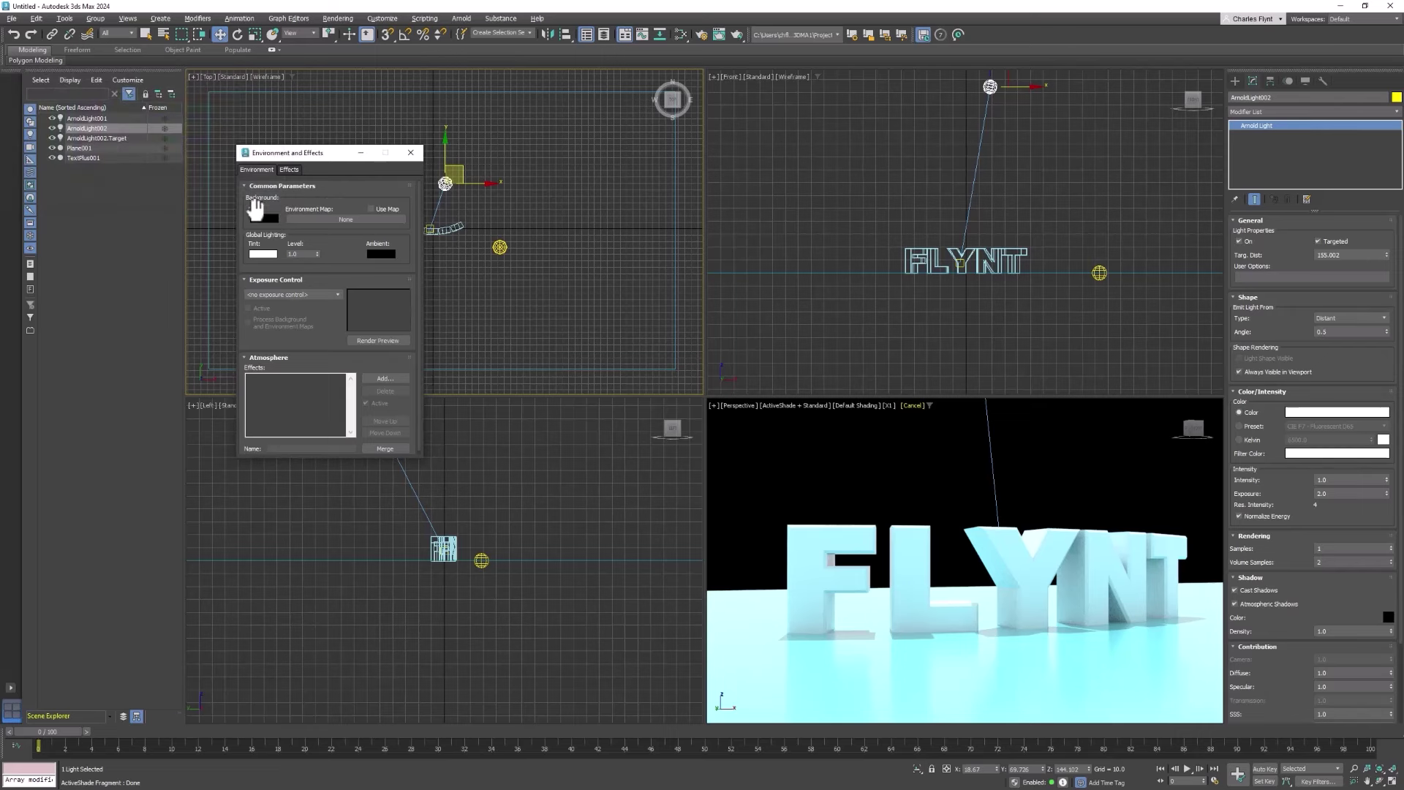
Step: Pick Gradient from the Material/Map Browser for the Environment Map
click(340, 217)
click(349, 219)
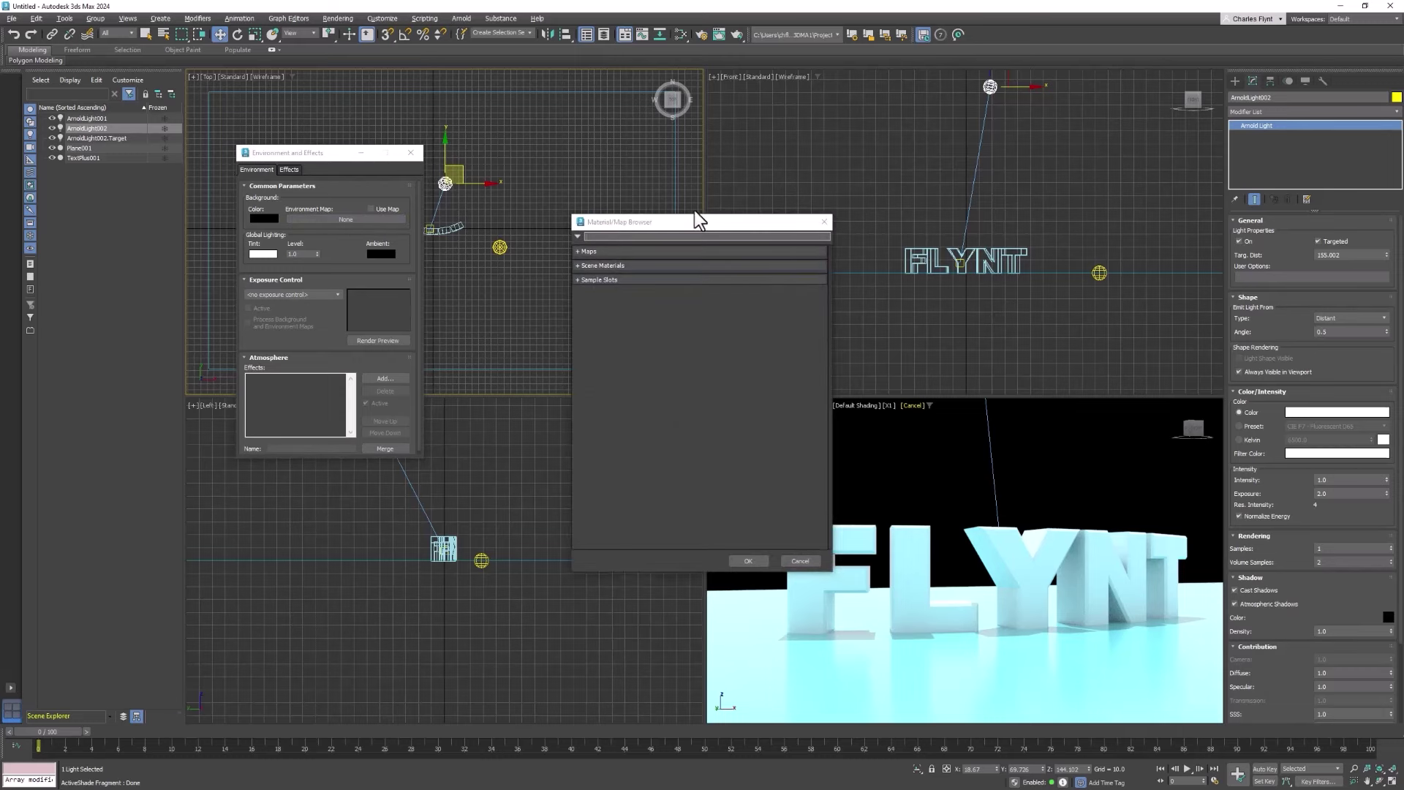
drag(687, 222, 674, 218)
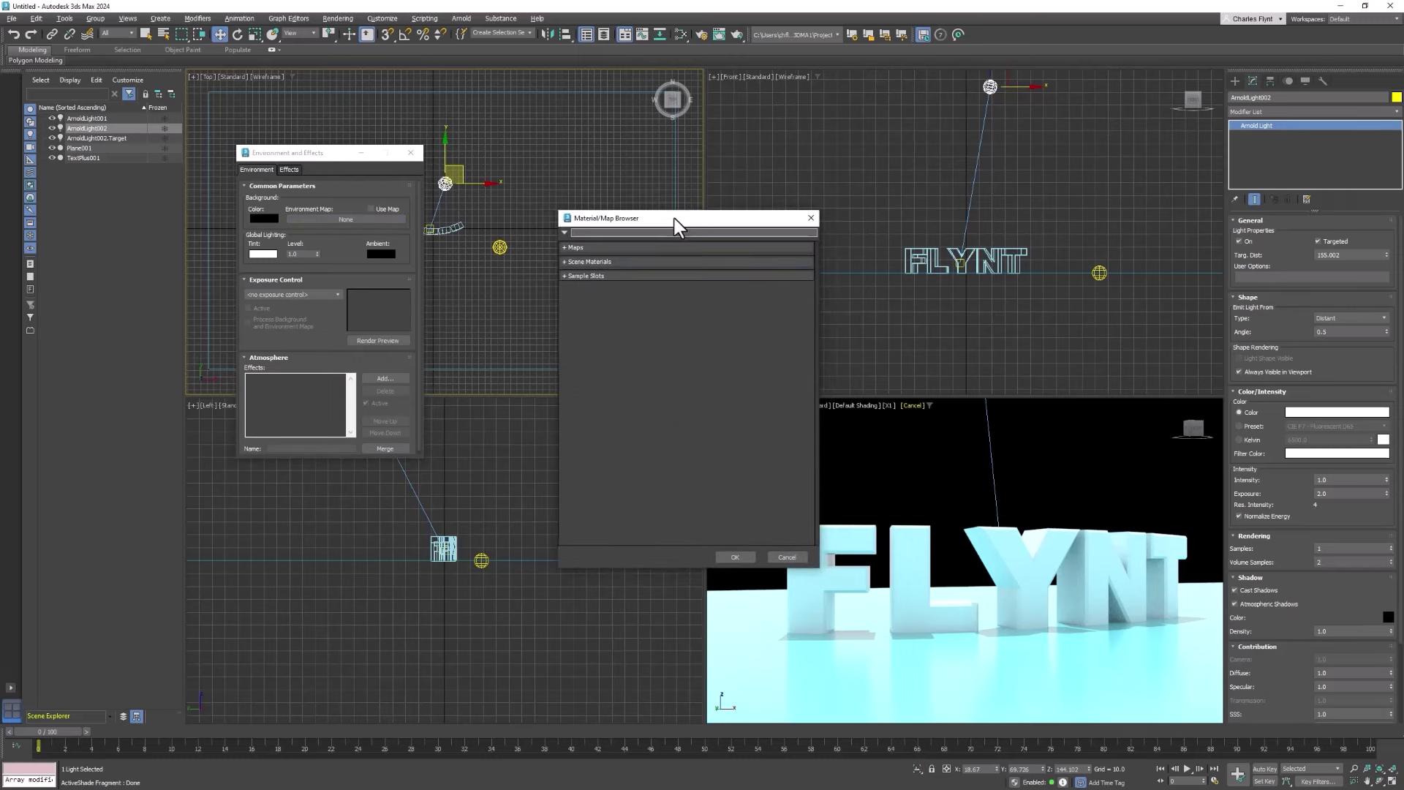
click(565, 248)
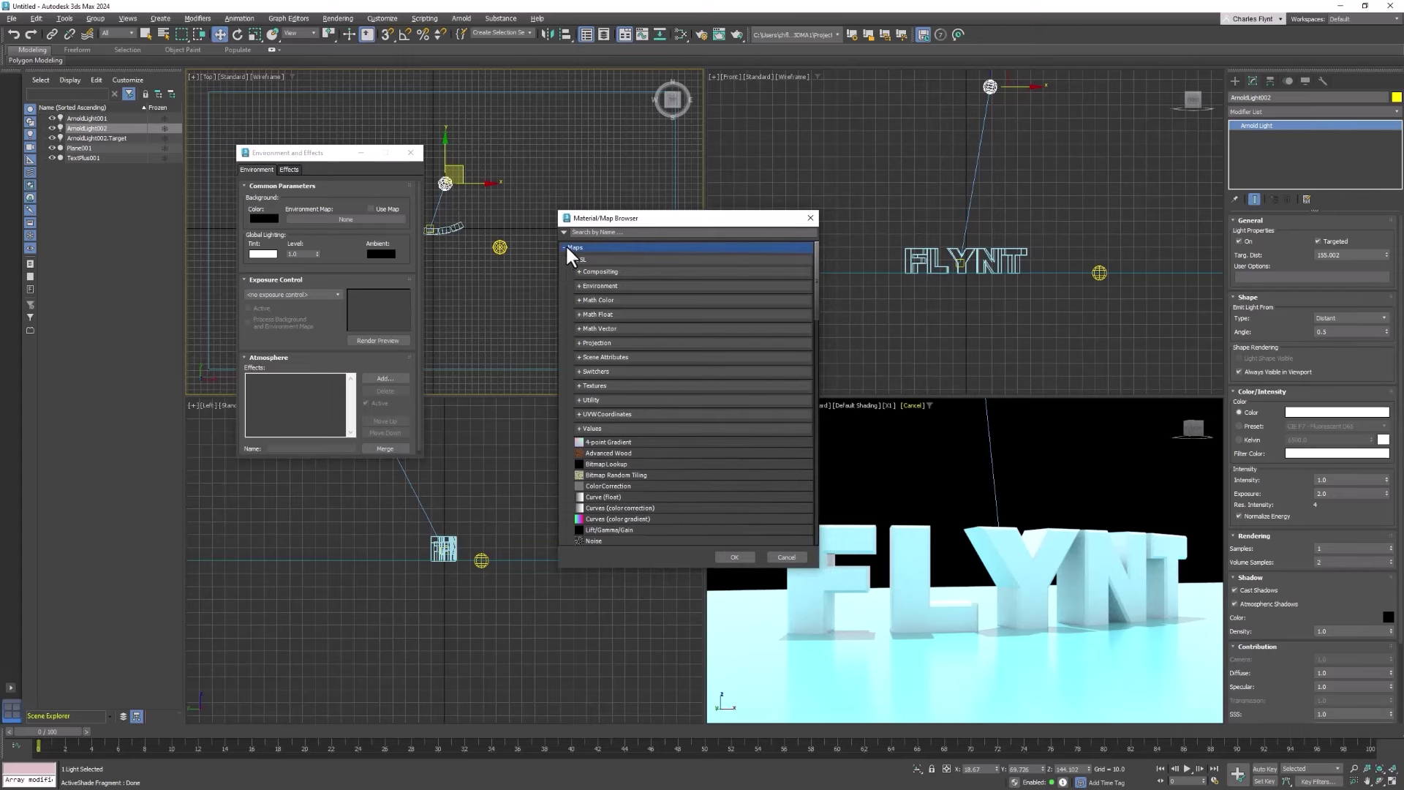
click(567, 248)
click(565, 247)
scroll(678, 424, down, 5)
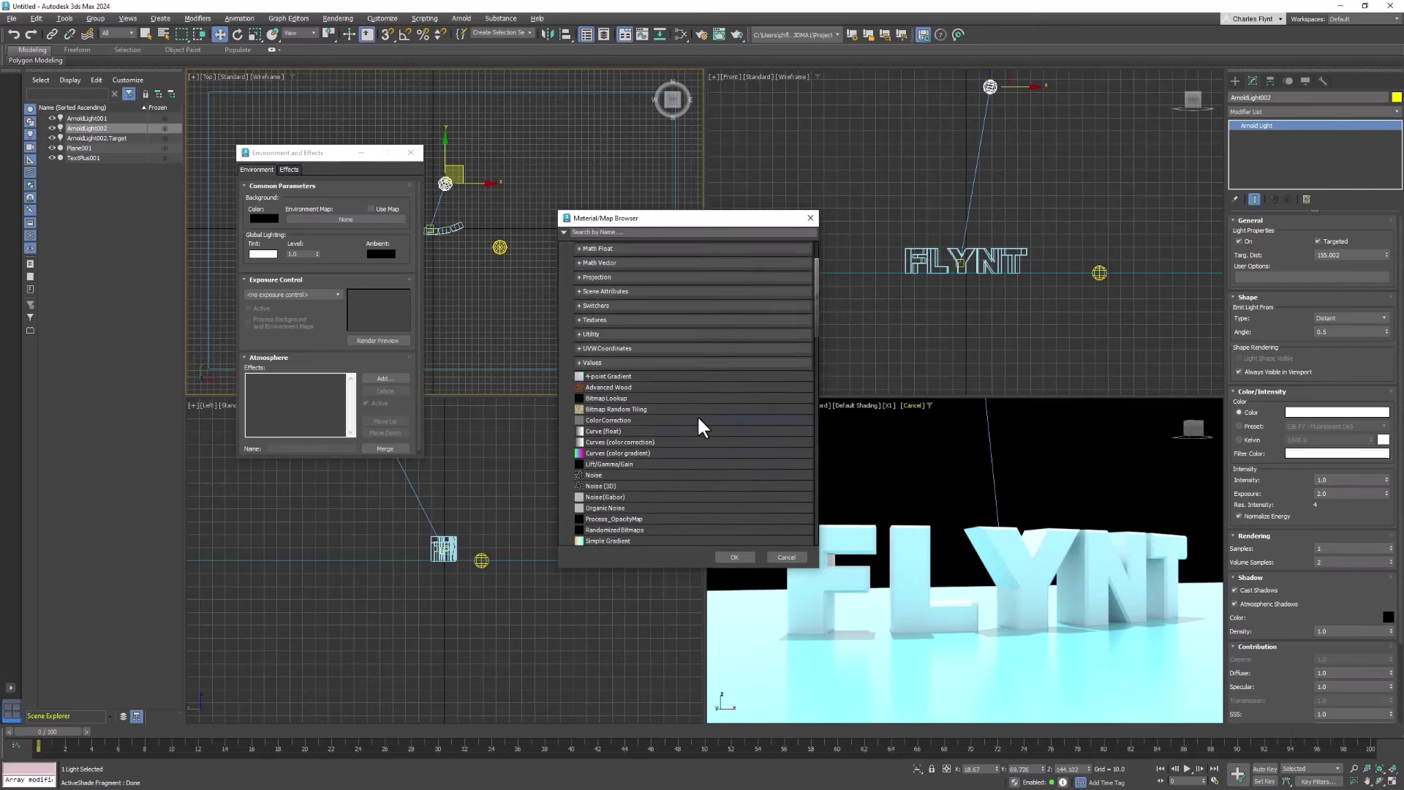
scroll(677, 418, down, 5)
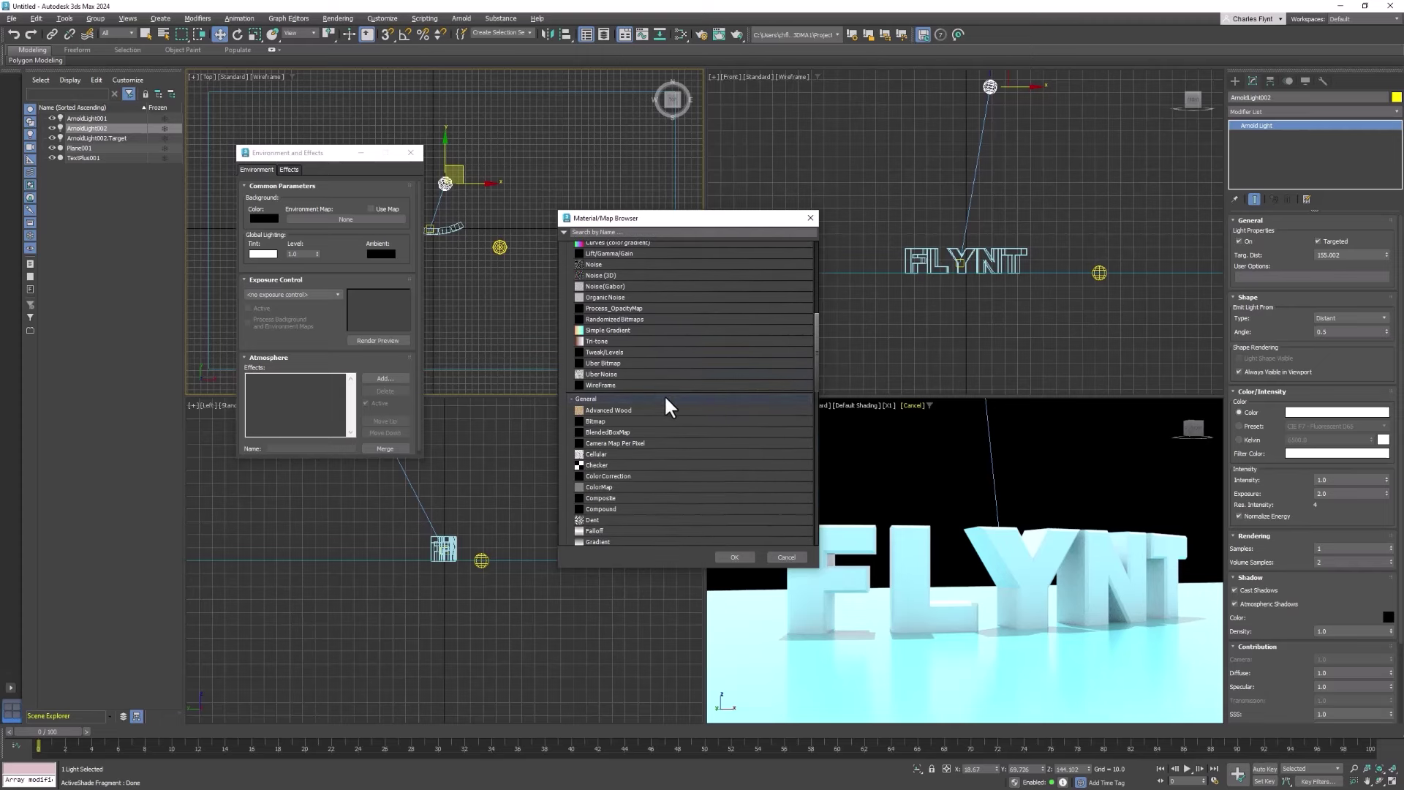
scroll(666, 419, down, 1)
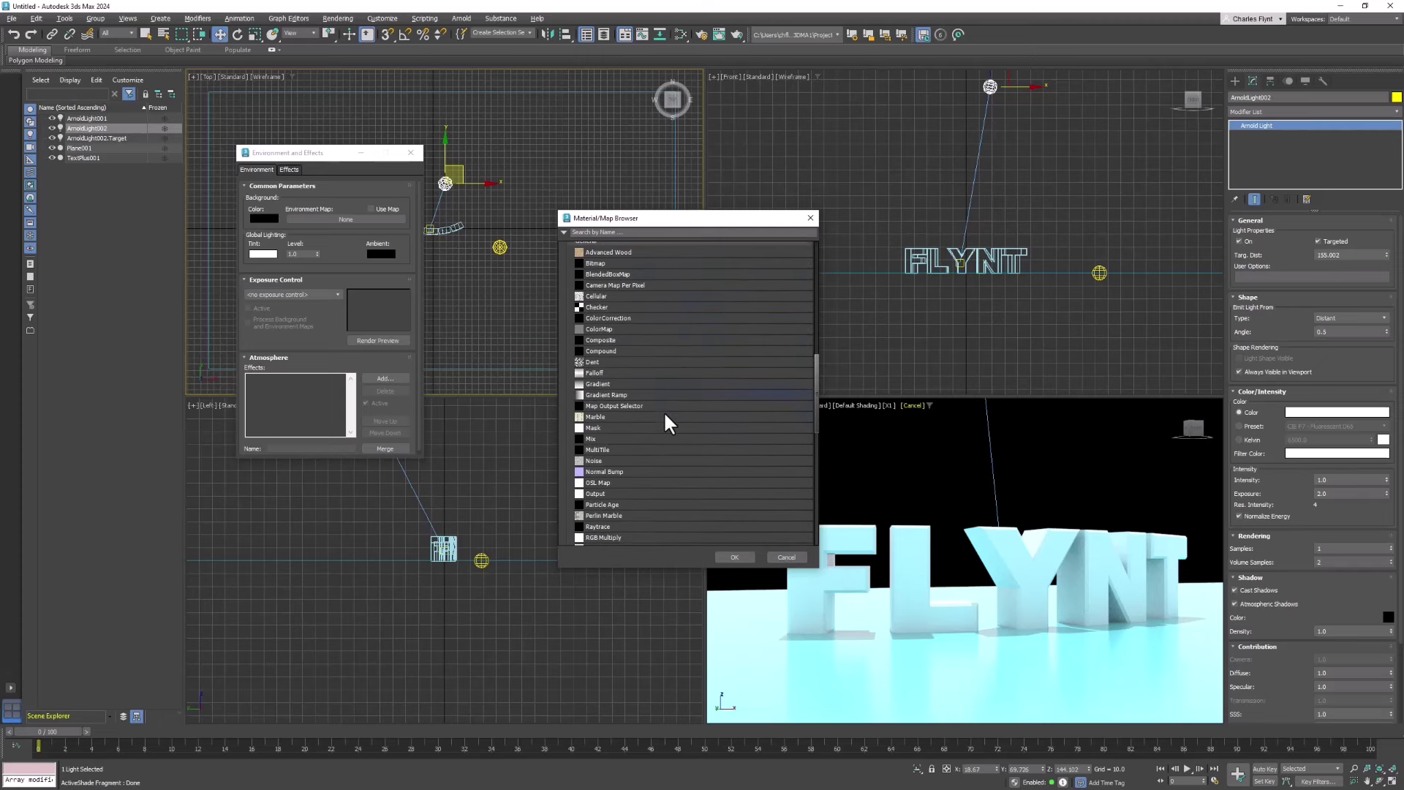
click(582, 383)
Step: Confirm Gradient as the environment map and make the Perspective view active
click(733, 558)
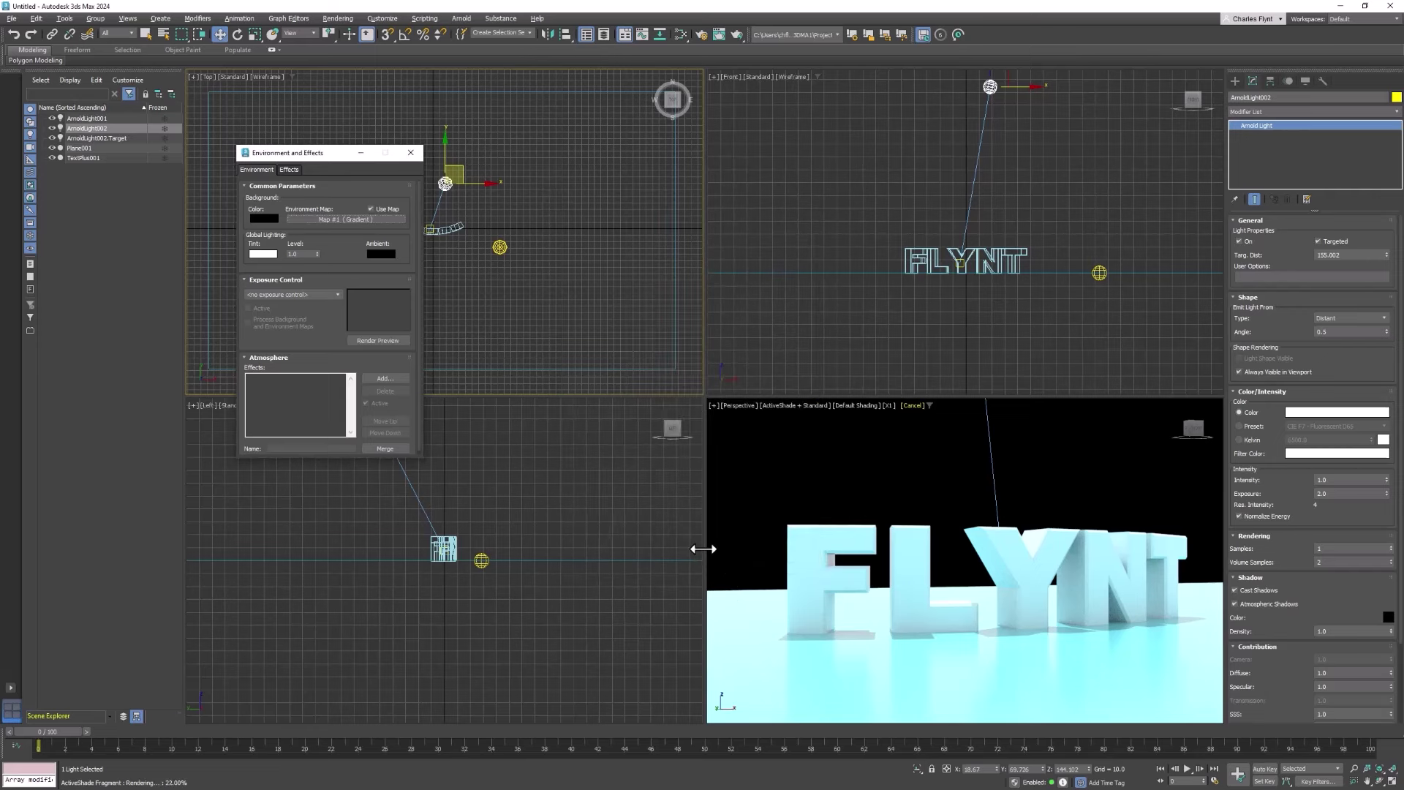
click(871, 441)
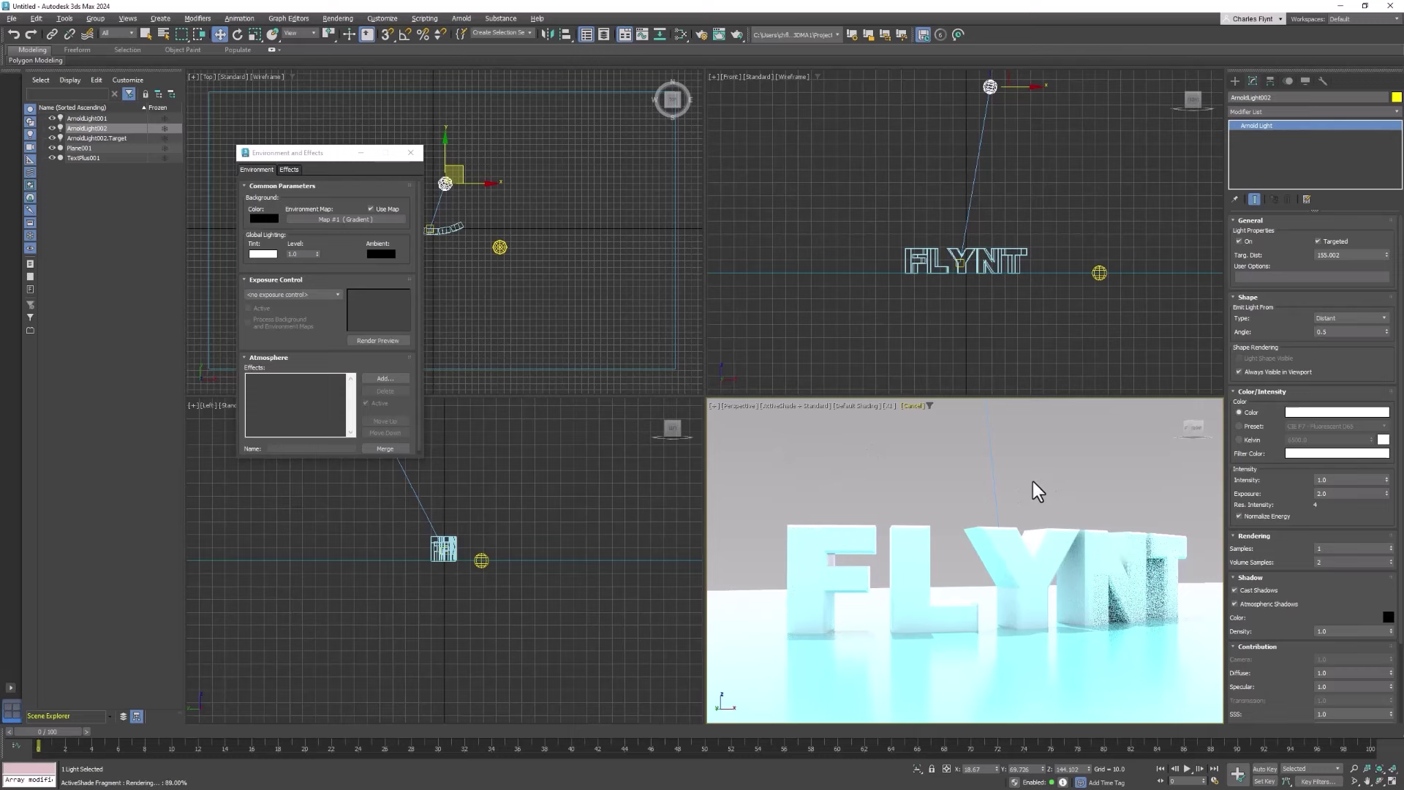
drag(315, 161, 305, 157)
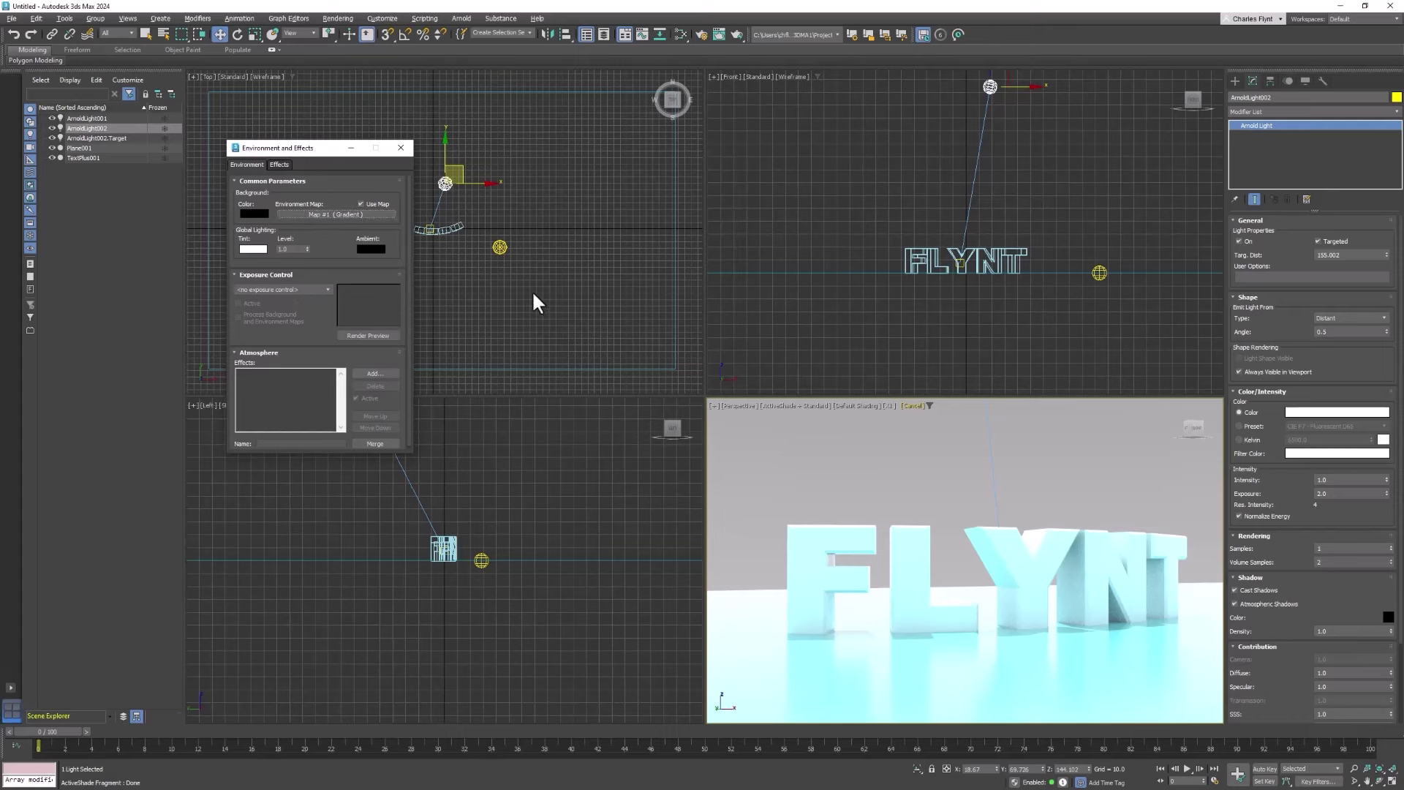
Step: Open the Slate Material Editor and drag the environment map into View1 as an Instance
click(682, 34)
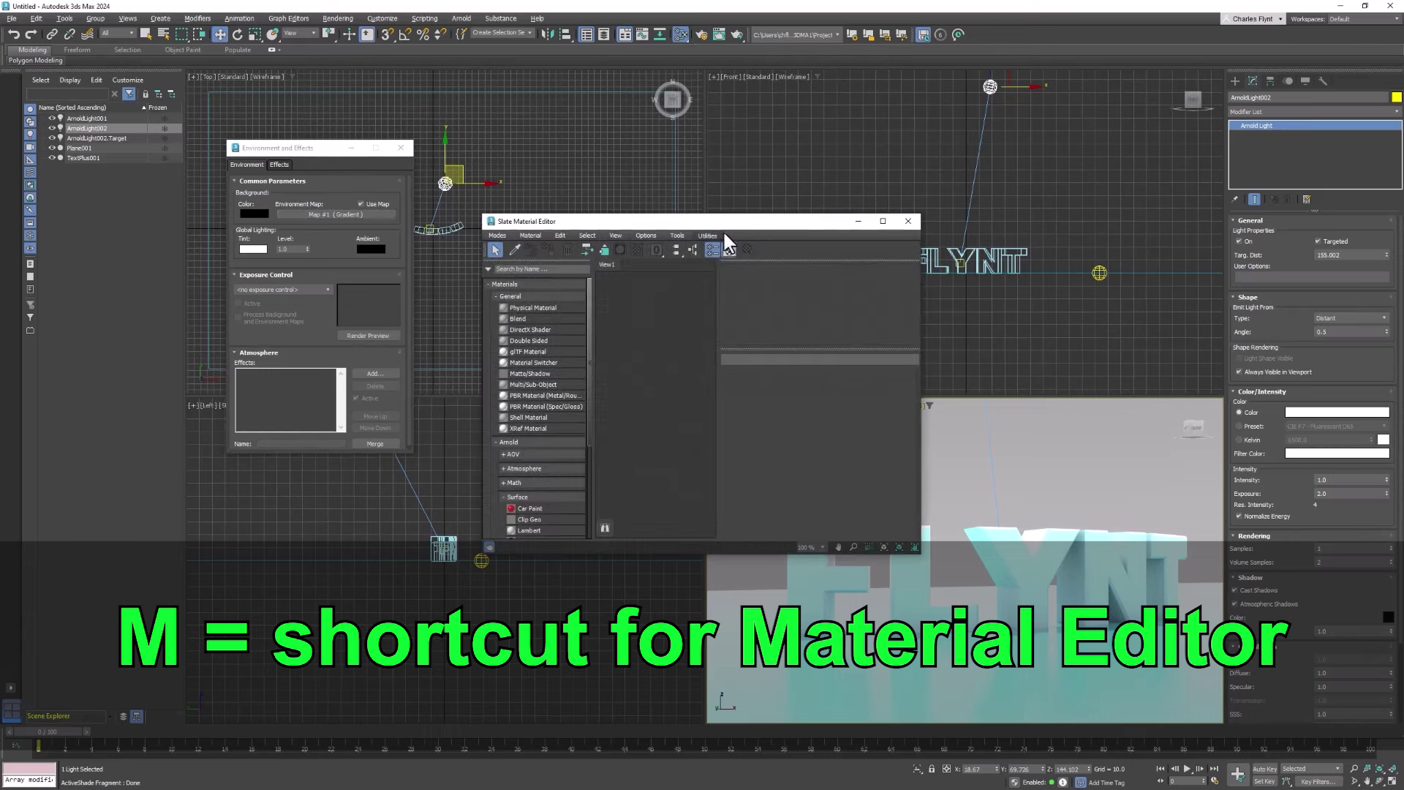
drag(723, 229, 718, 161)
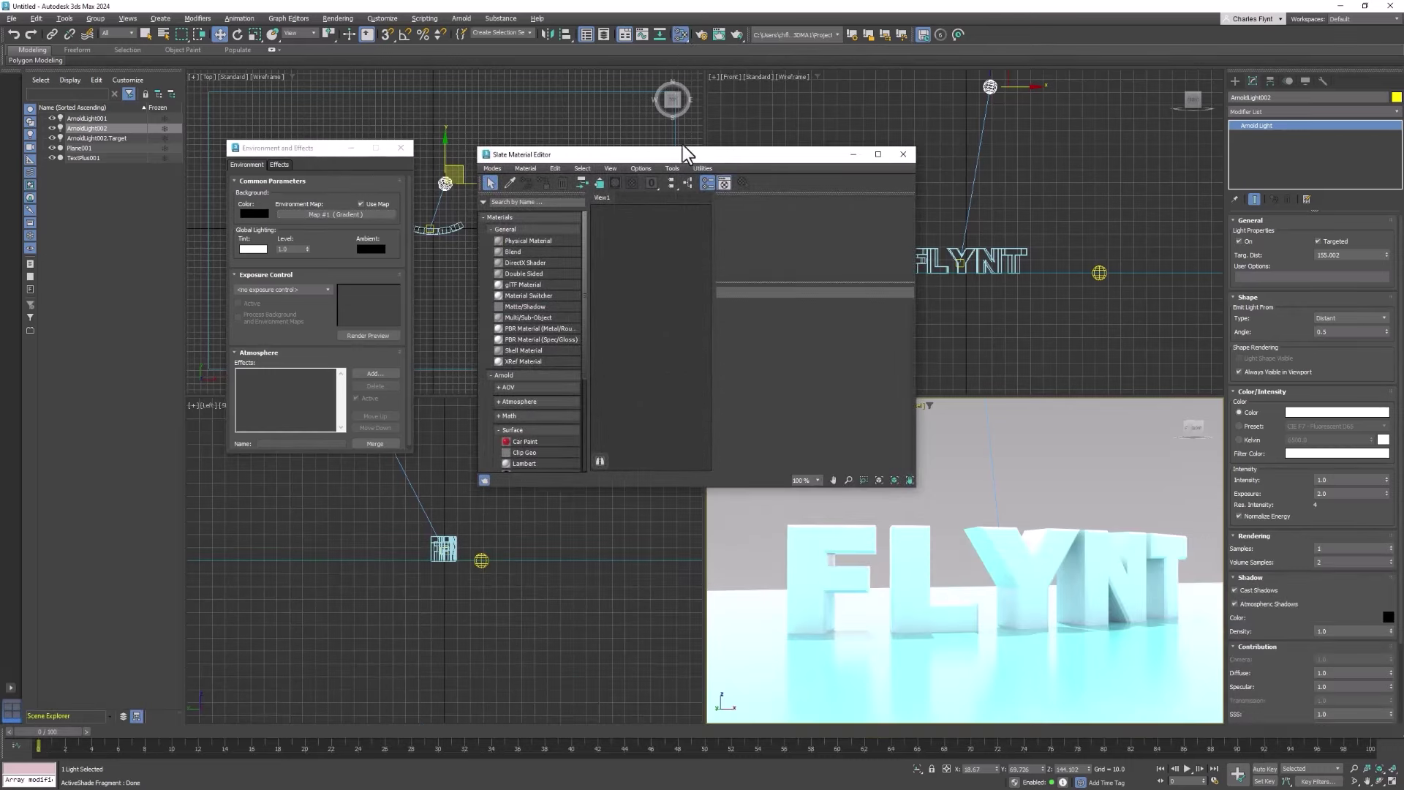
drag(914, 487, 999, 499)
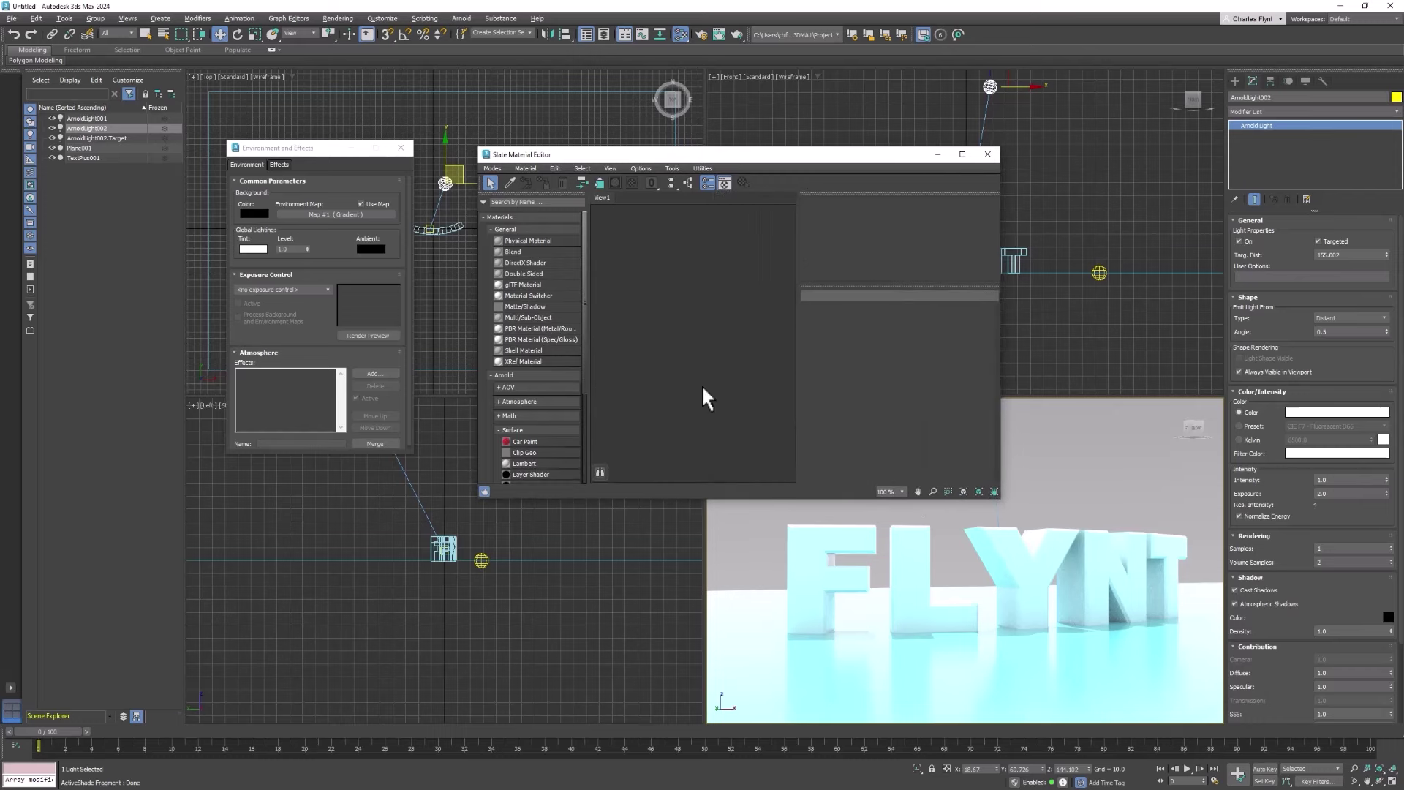
drag(333, 211, 687, 260)
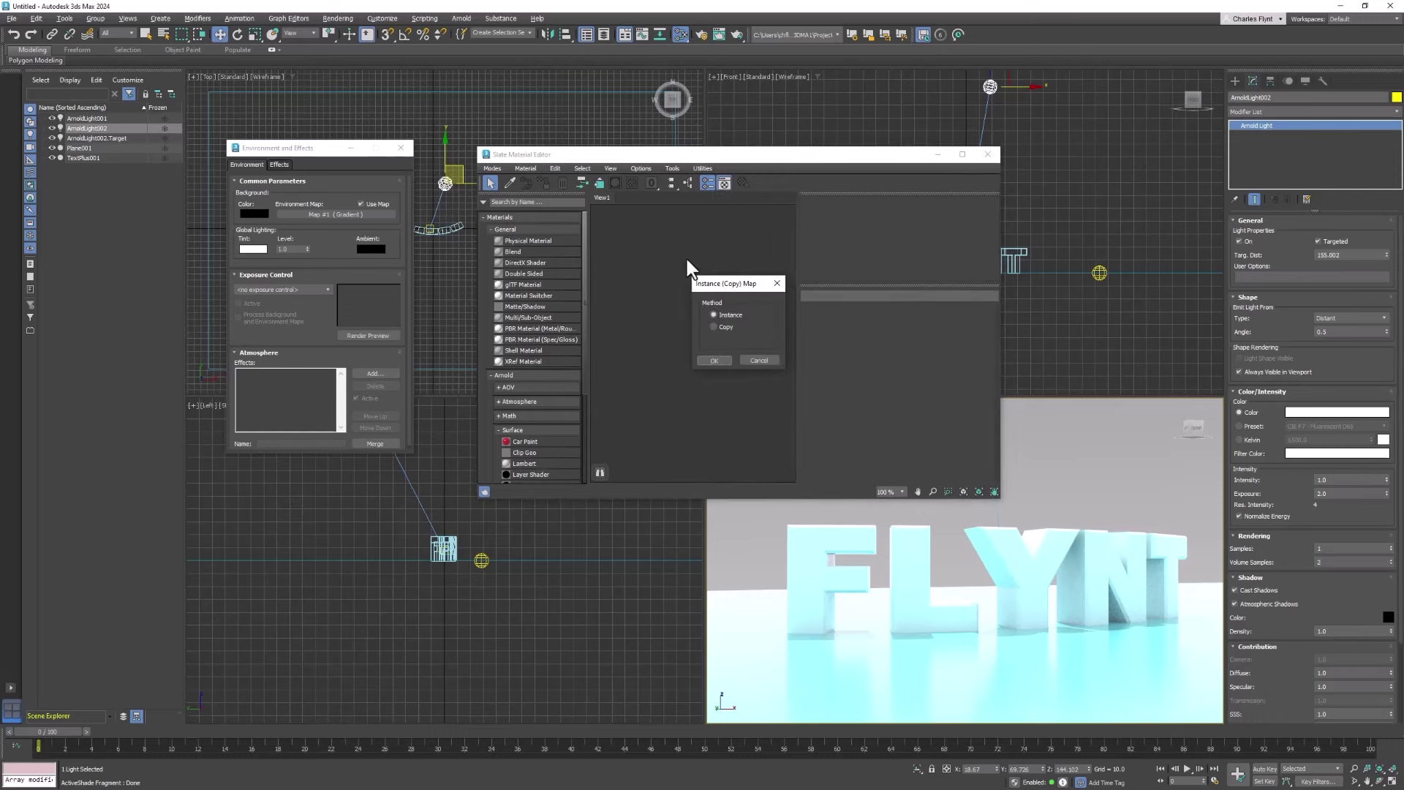
click(712, 359)
drag(676, 240, 678, 236)
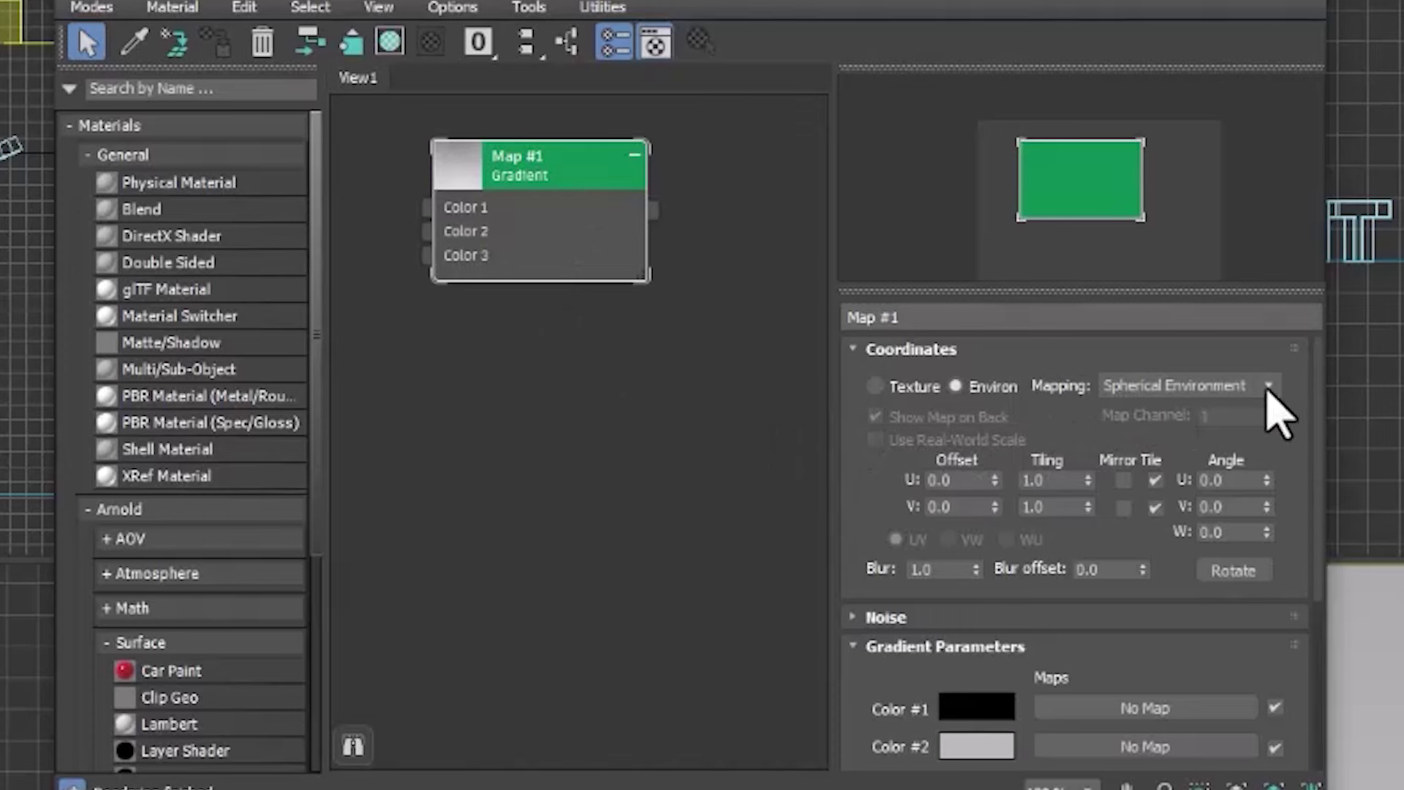
Step: Set the Map #1 gradient's Mapping to Screen
click(1269, 387)
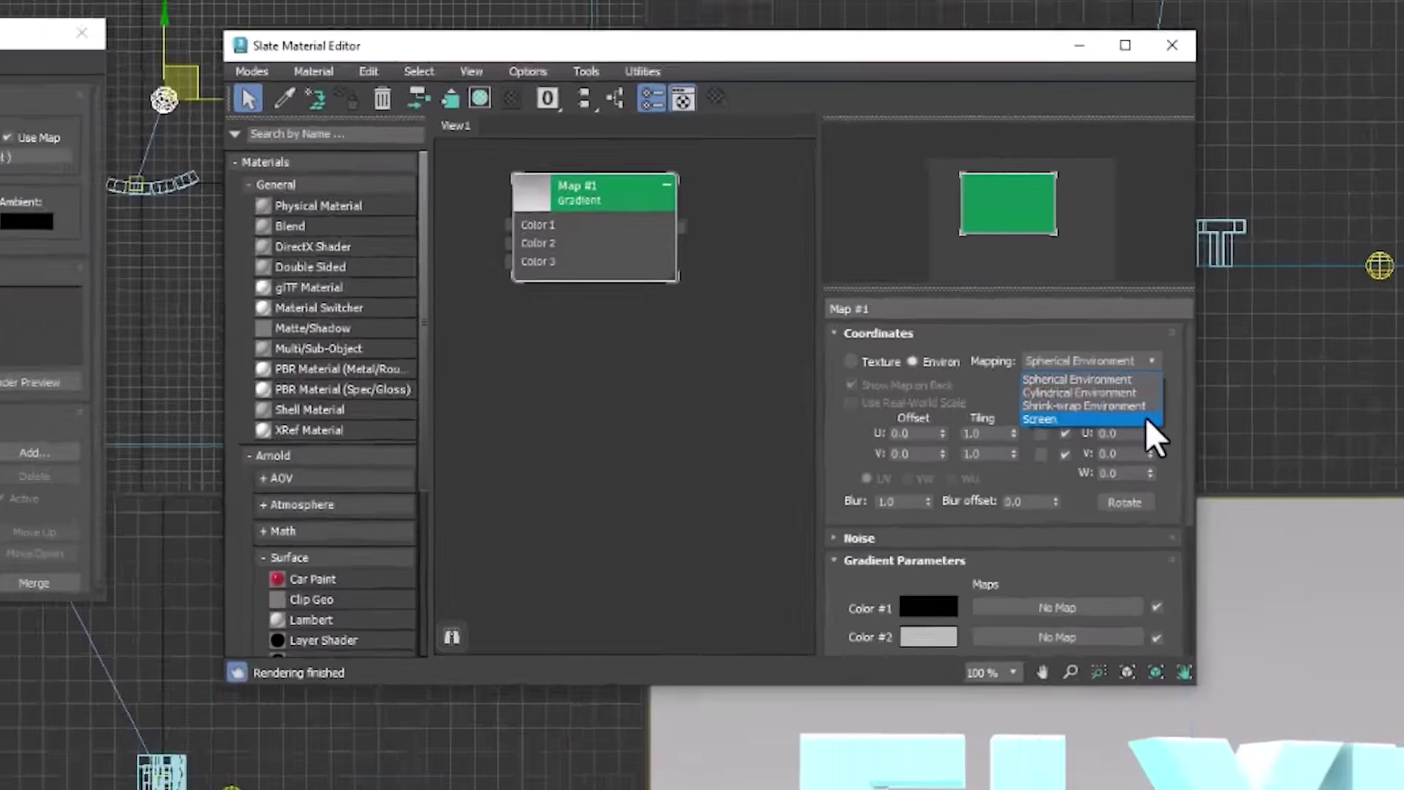
click(1262, 463)
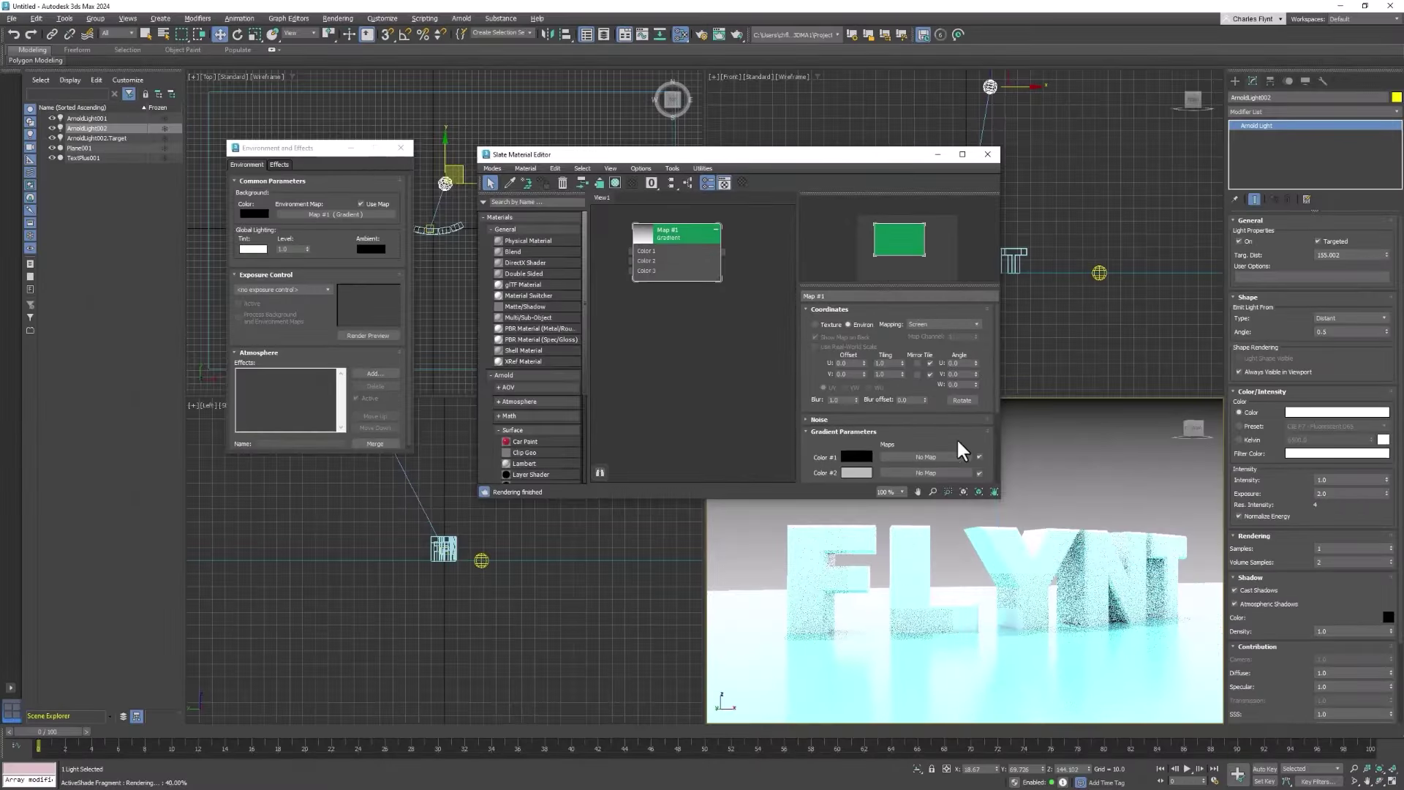
scroll(907, 420, down, 2)
scroll(939, 401, down, 3)
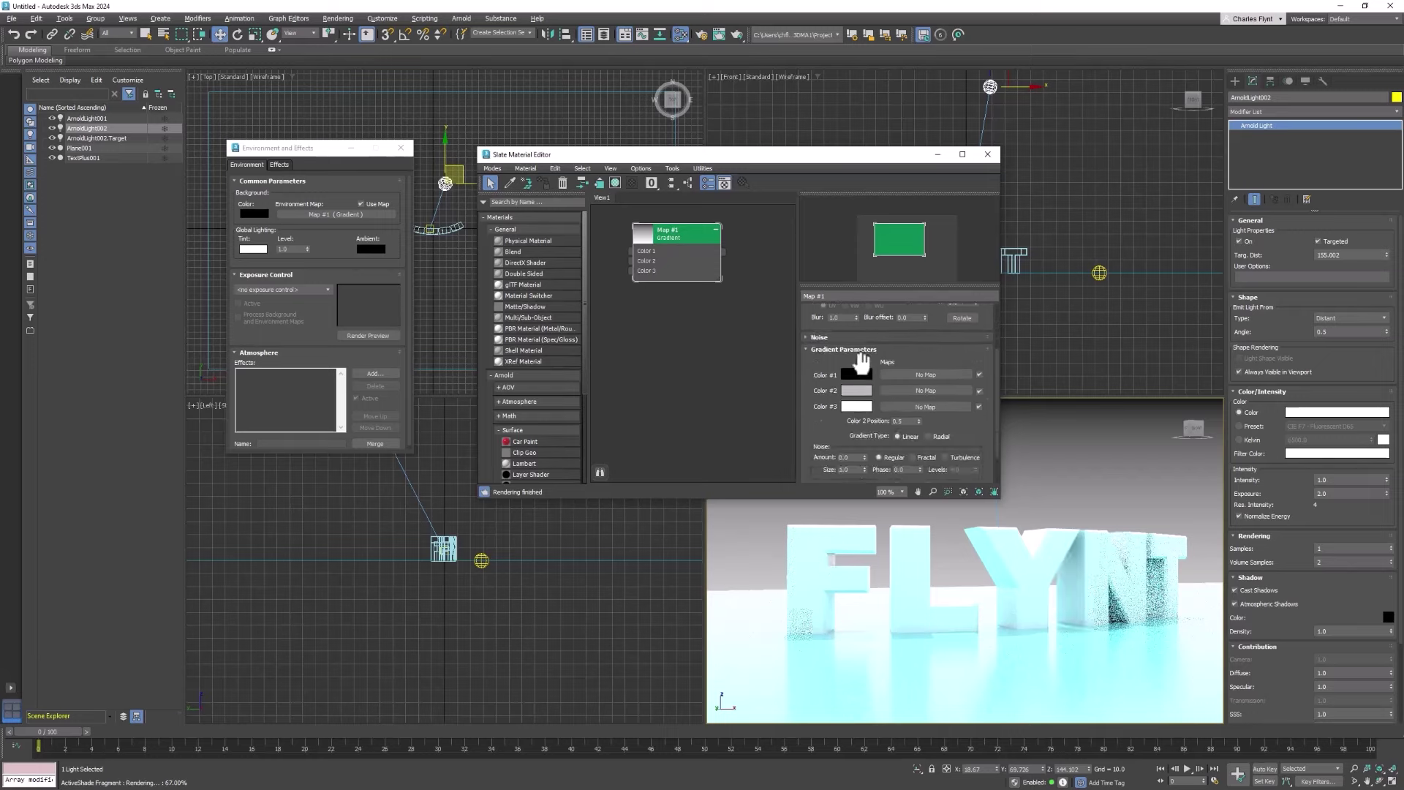
Step: Set gradient colours to lime green (#1), pink (#2) and light cyan (#3)
click(857, 375)
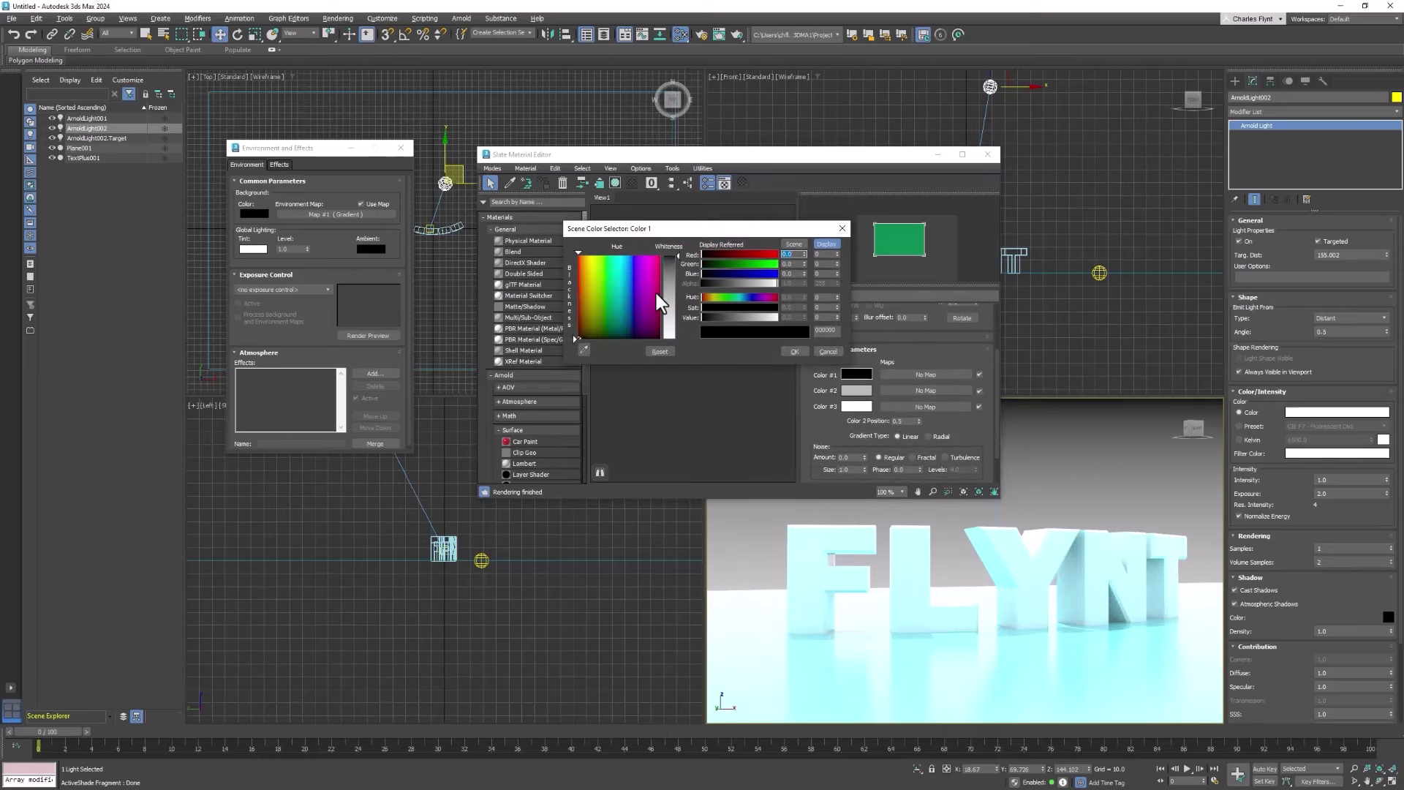
drag(656, 293, 603, 254)
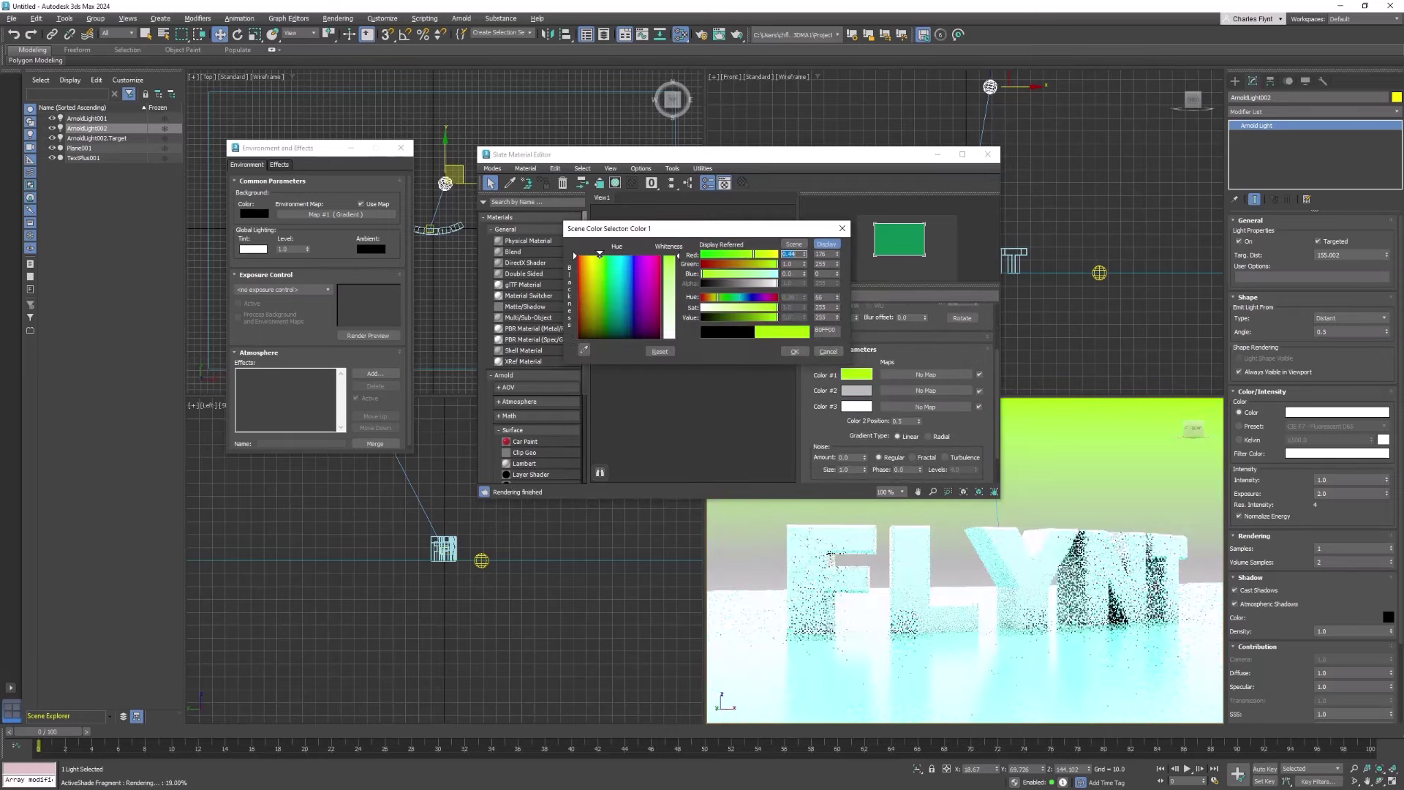
click(793, 350)
click(855, 390)
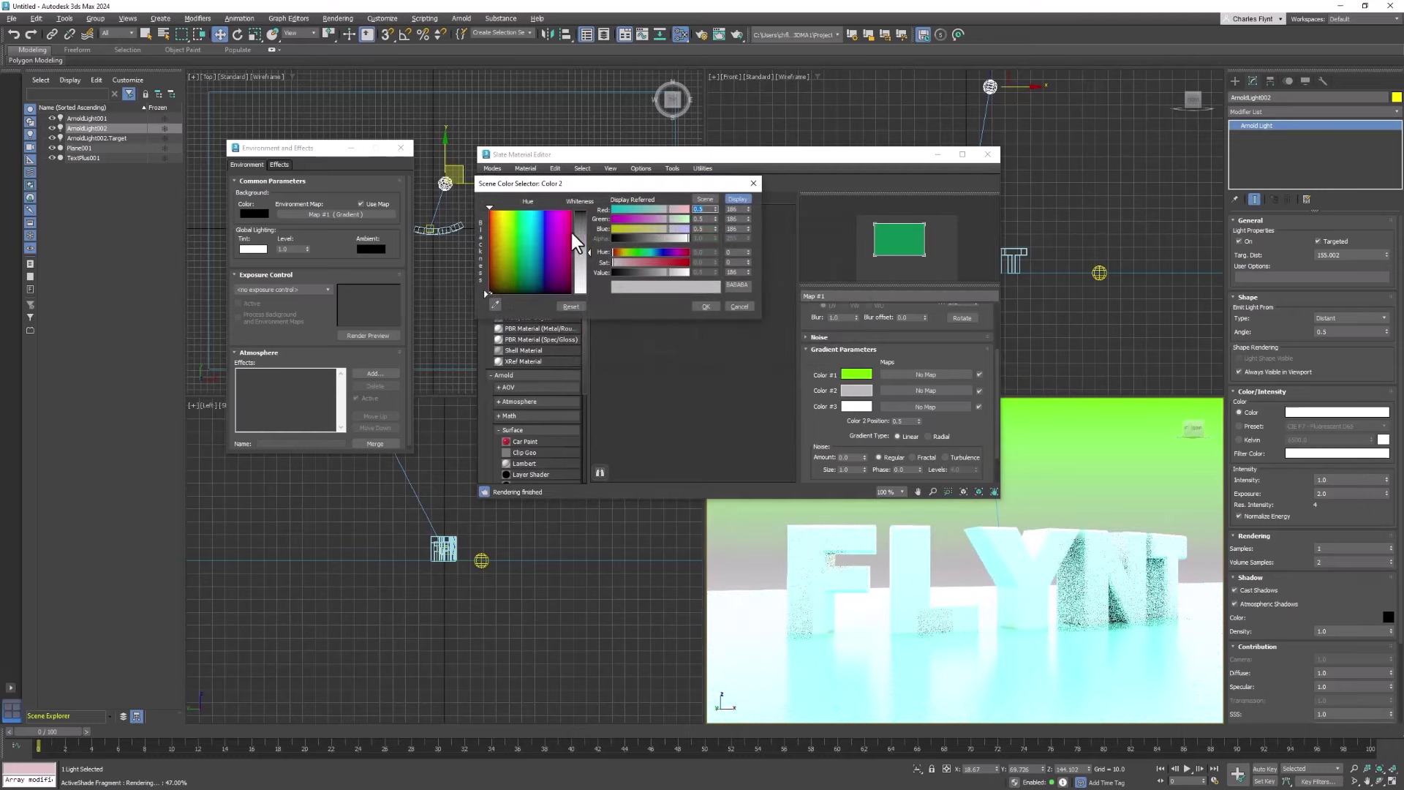
click(555, 220)
click(706, 307)
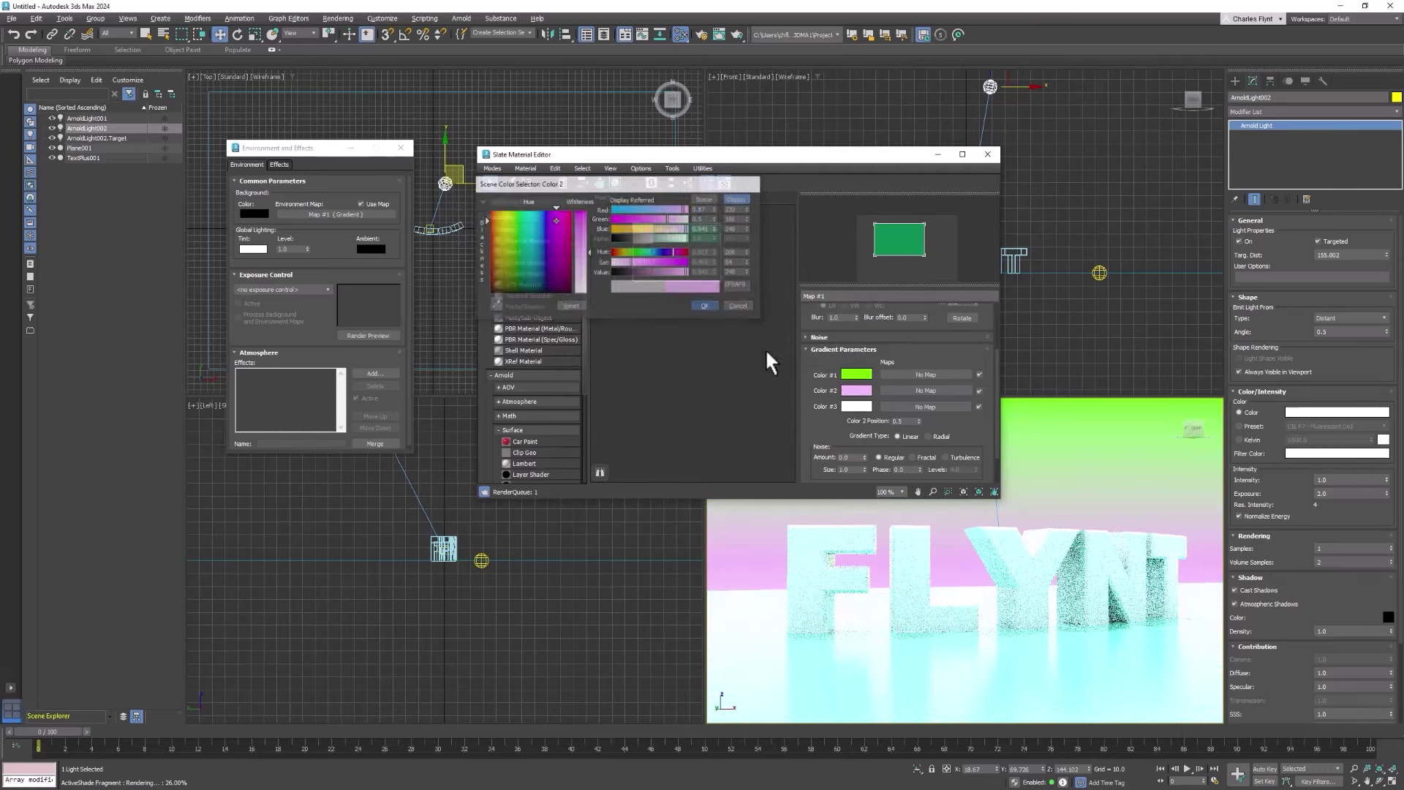
click(855, 406)
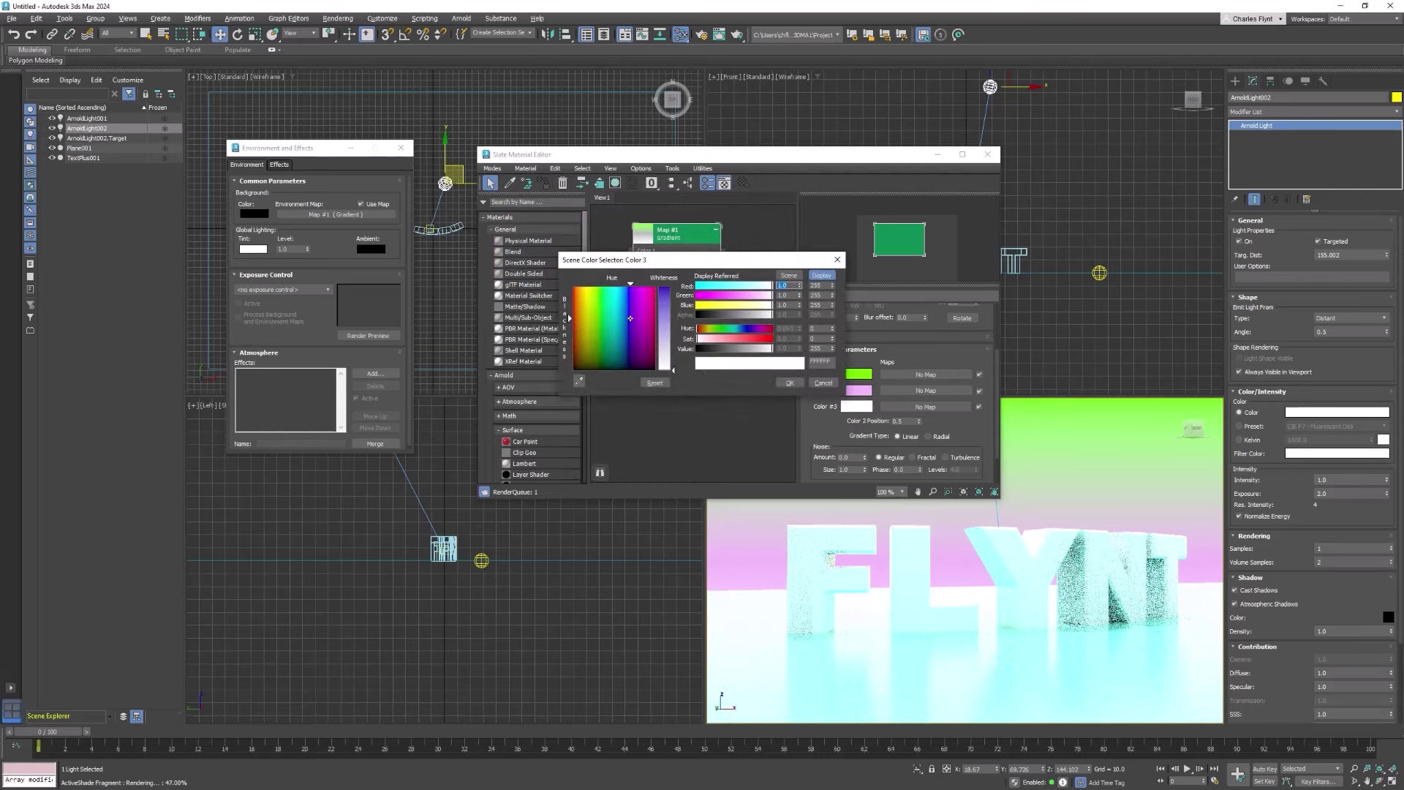
drag(671, 361, 672, 329)
click(787, 383)
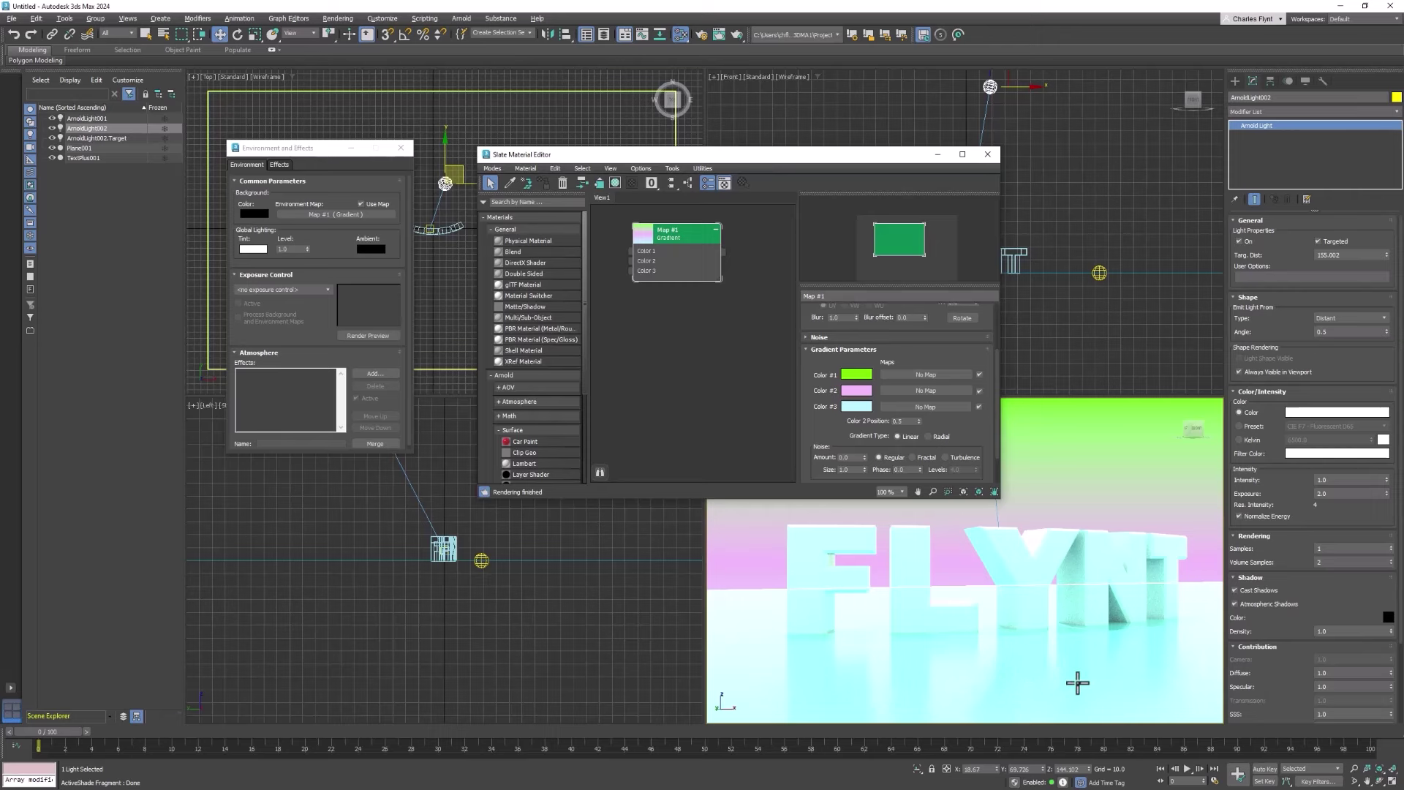
Step: Create a Matte/Shadow material node in the Slate editor and assign it to ground Plane001
click(500, 305)
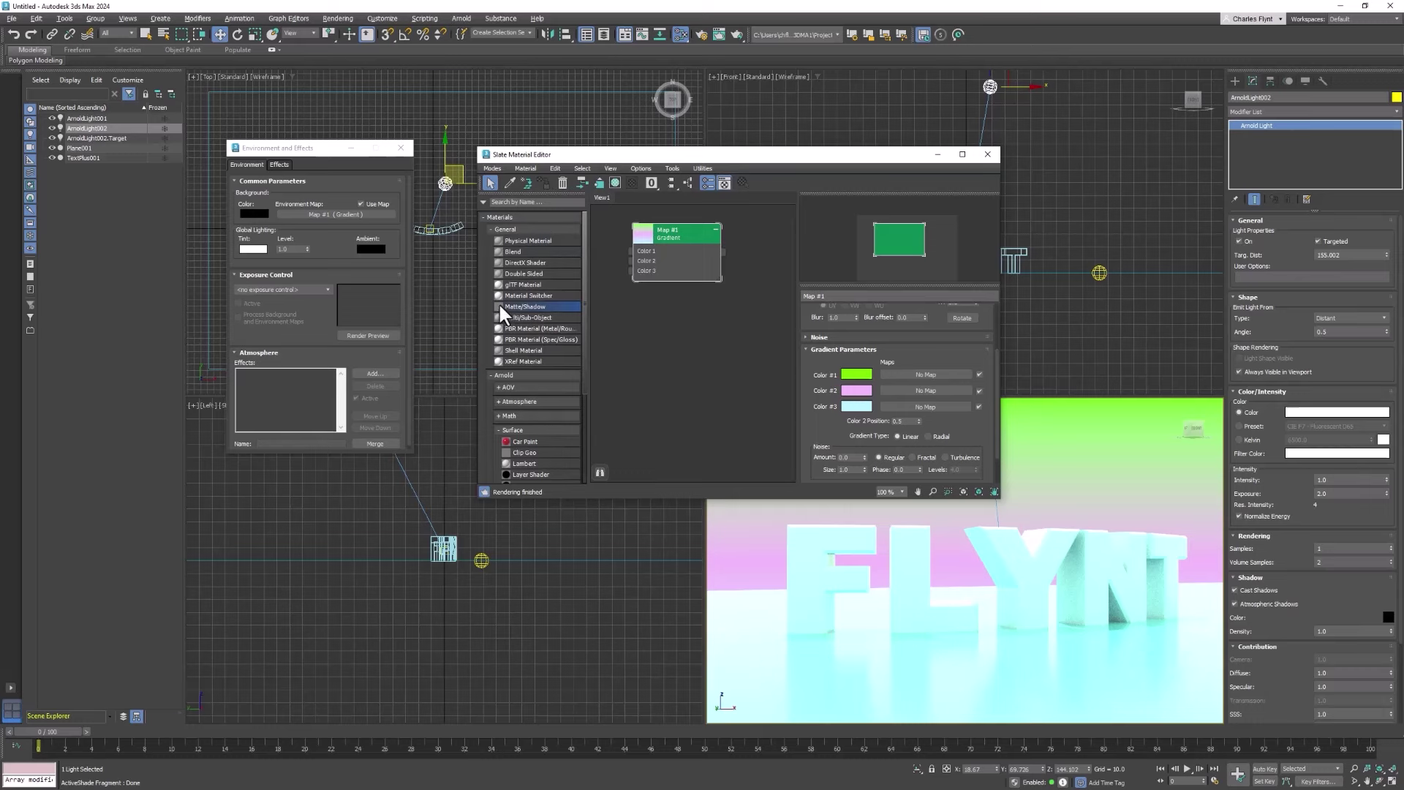
drag(672, 309, 674, 311)
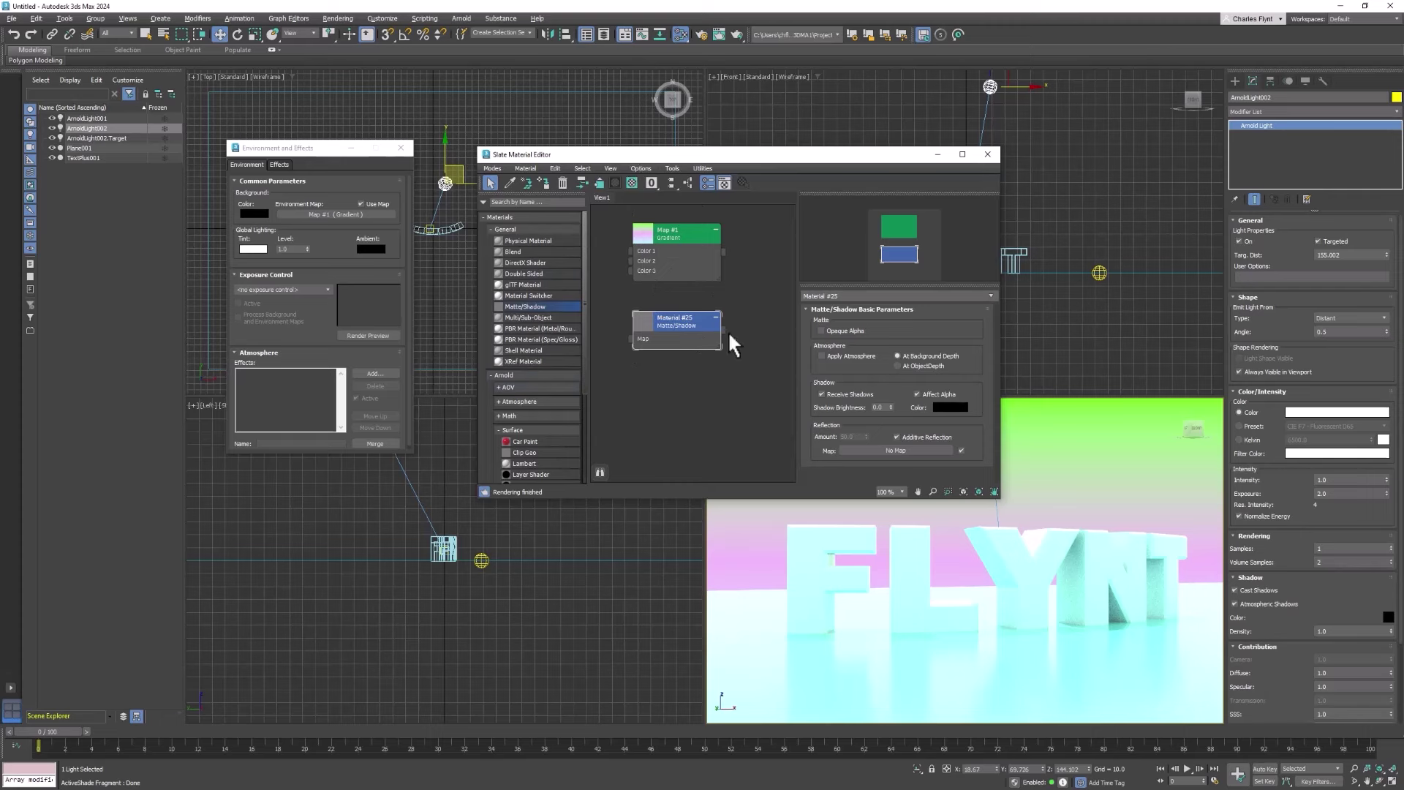
drag(724, 329, 753, 333)
drag(763, 249, 748, 295)
click(740, 292)
drag(776, 227, 765, 662)
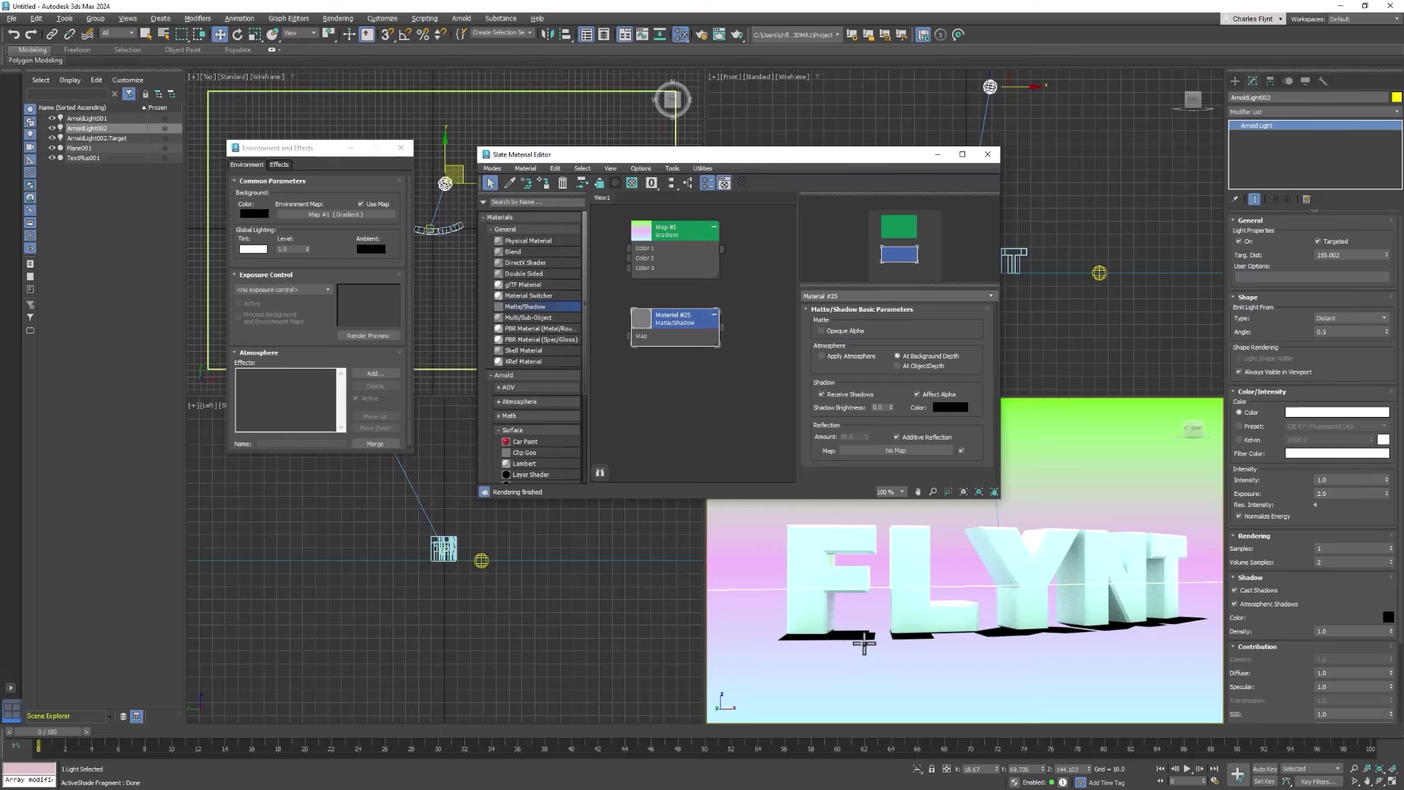
Step: Close the Slate editor and Environment dialog, then move the light slightly closer to the text in the Front view
click(987, 154)
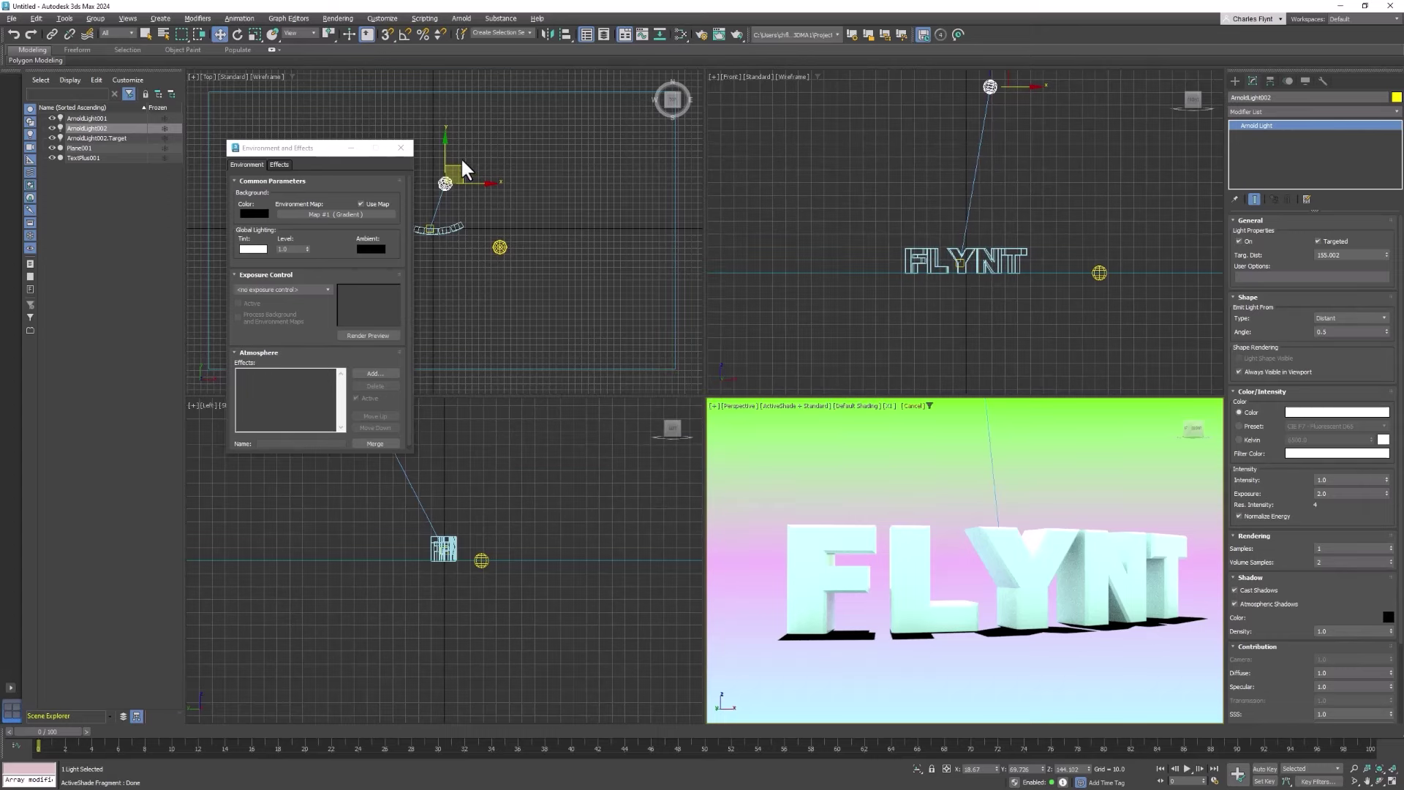
click(400, 149)
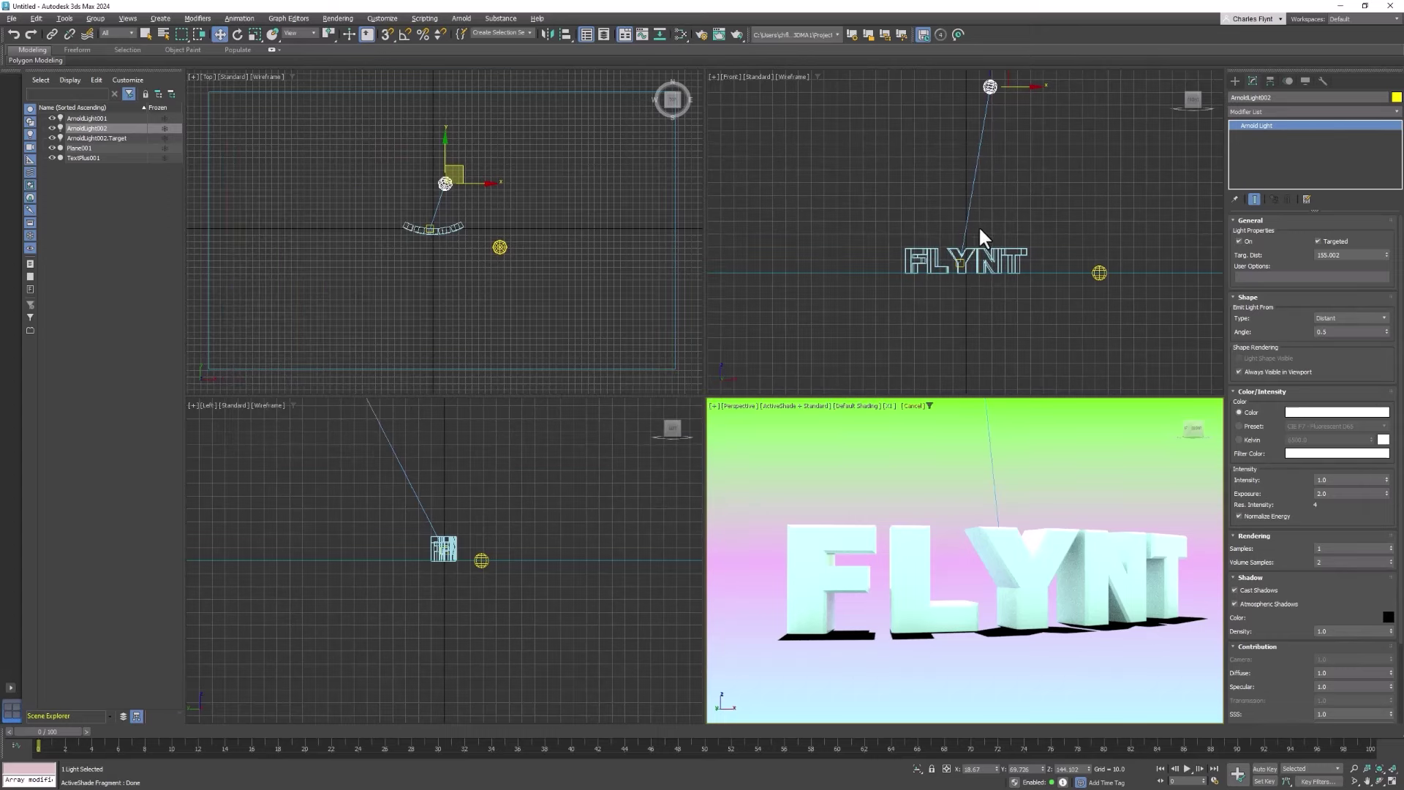
click(989, 85)
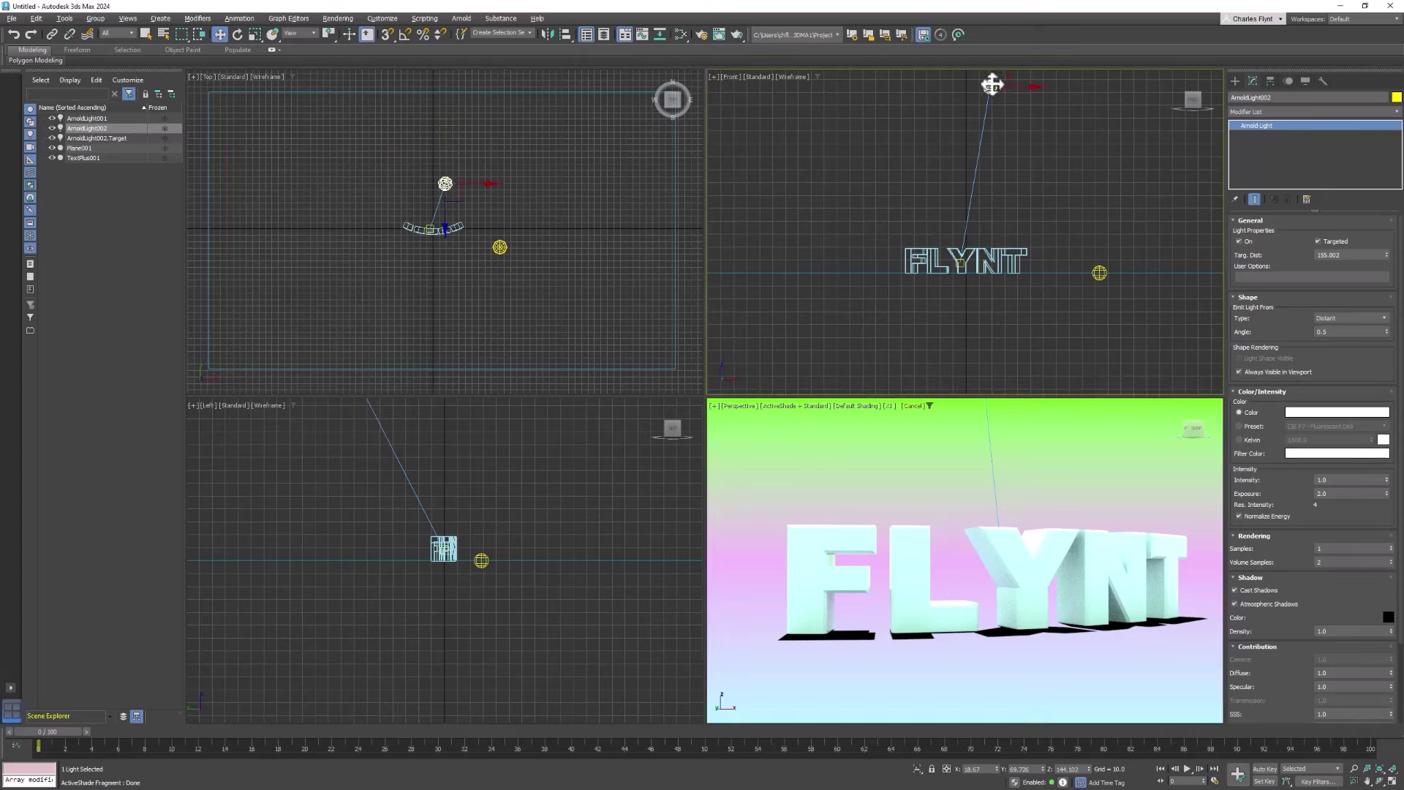
drag(990, 85, 1043, 109)
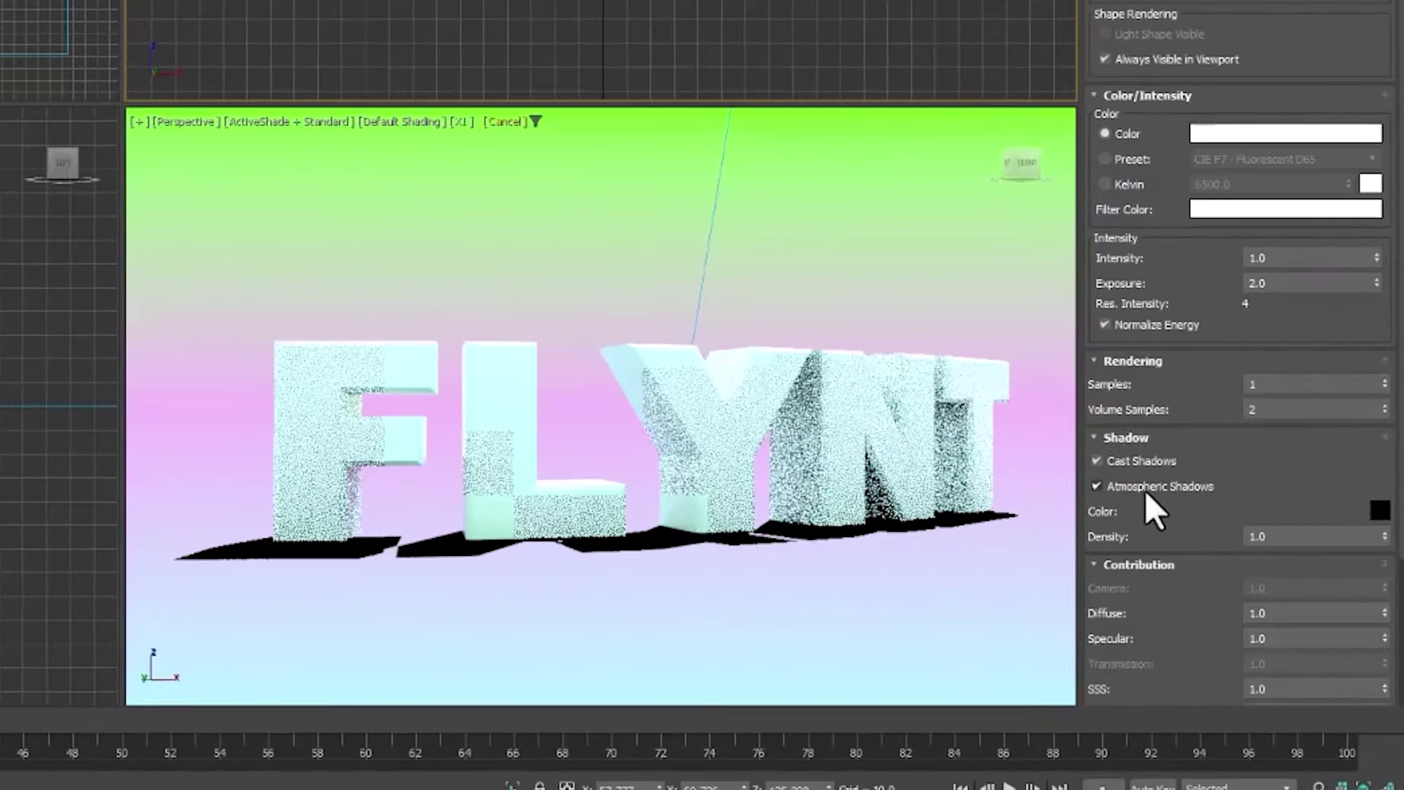
Step: Set the light's Shadow Density to 0.5 and deselect to view the lighter shadows
double_click(1287, 538)
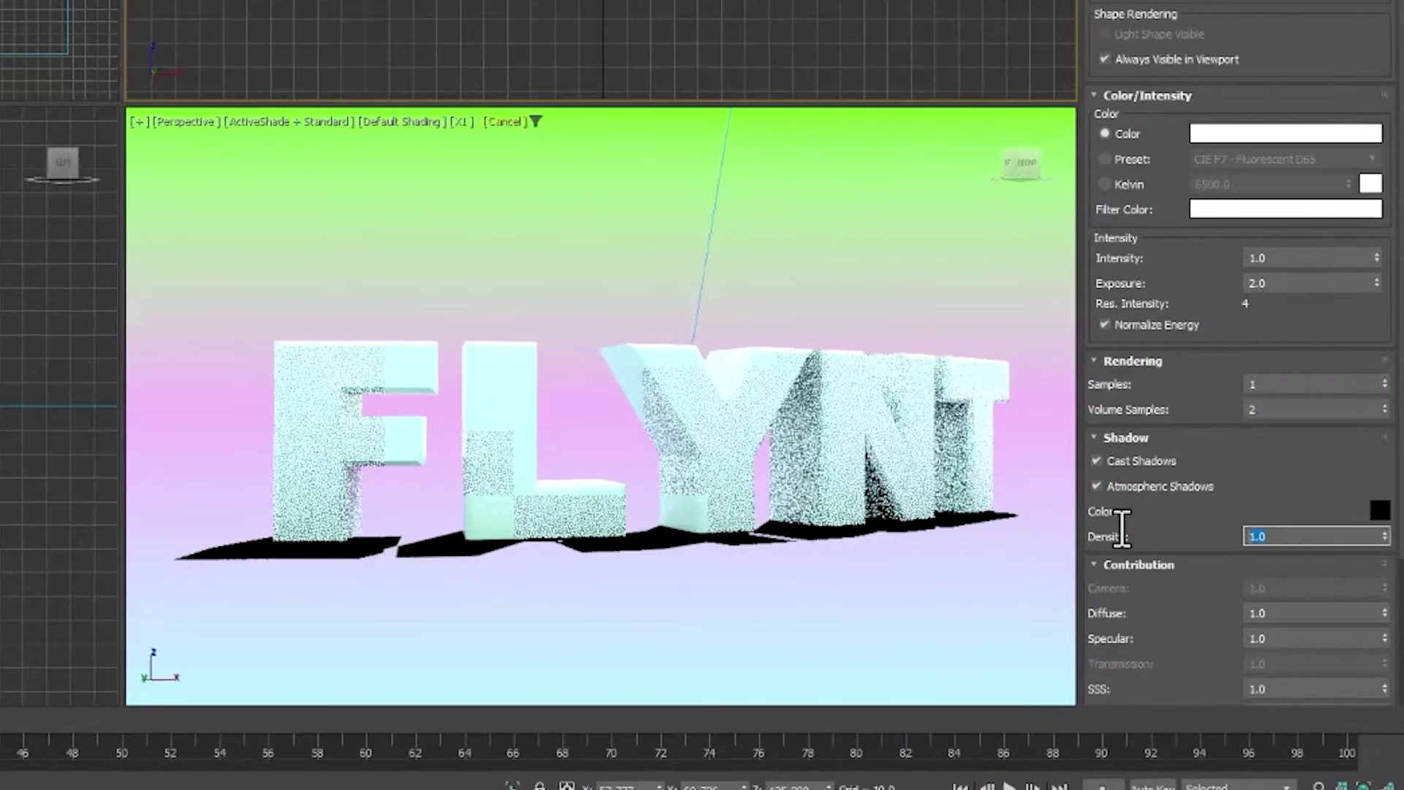
text(.5)
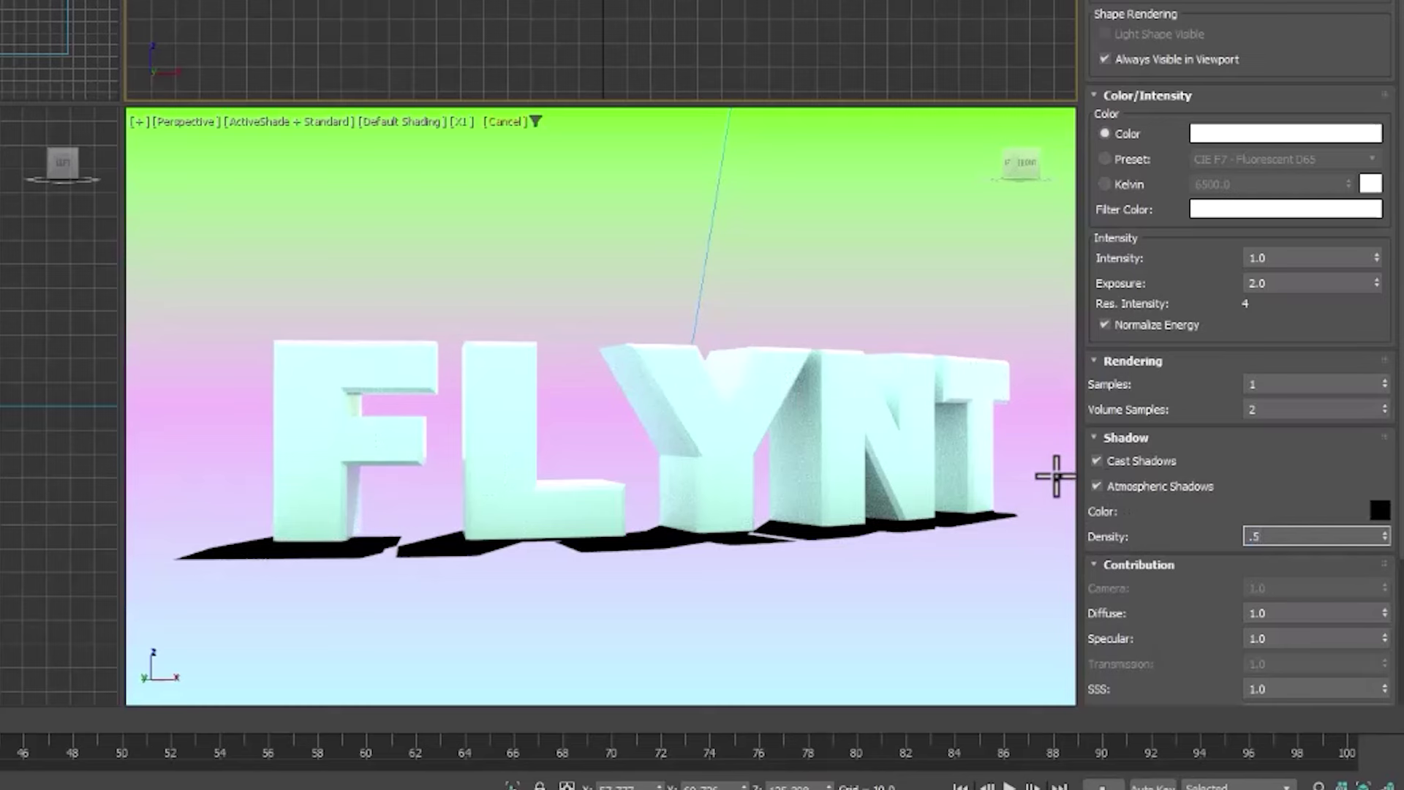
key(Return)
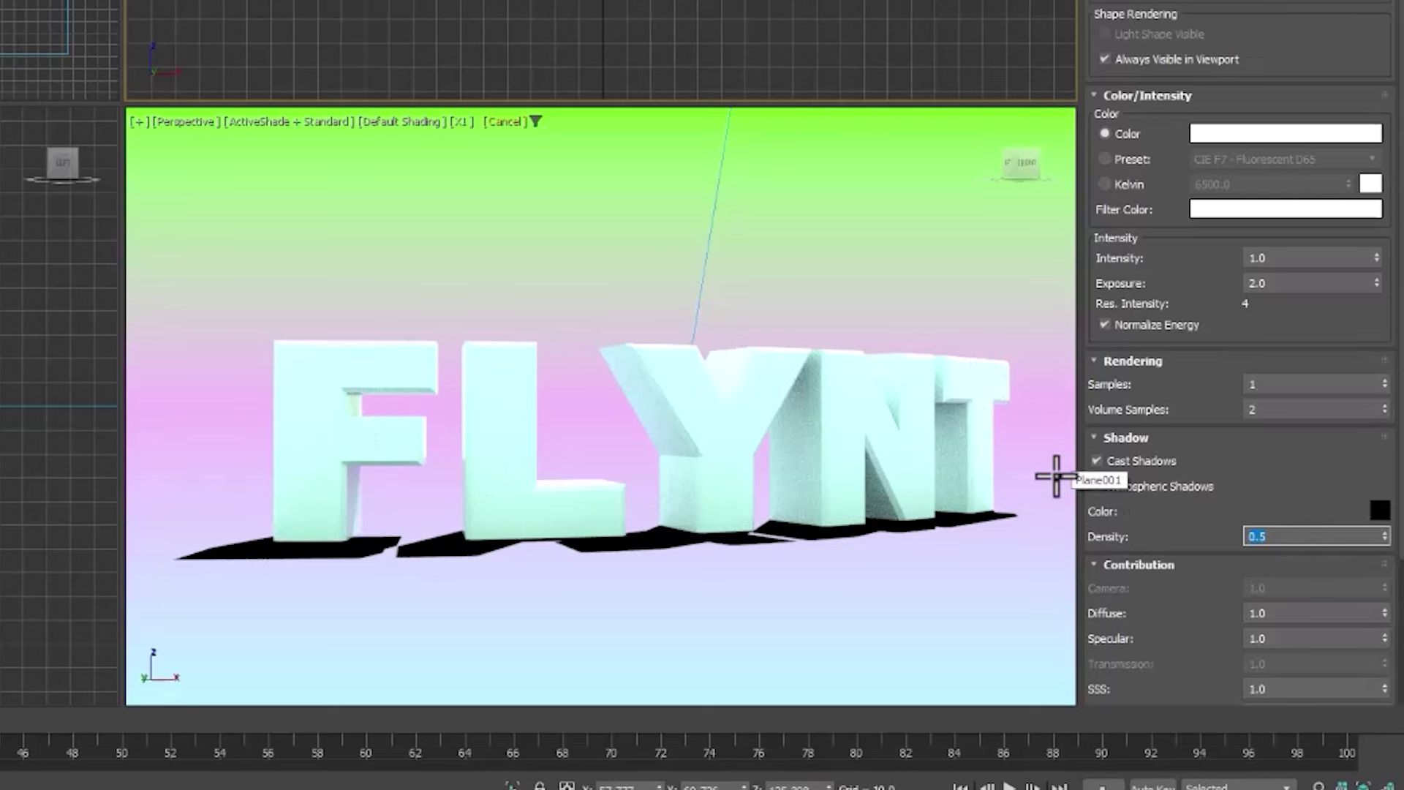
click(897, 222)
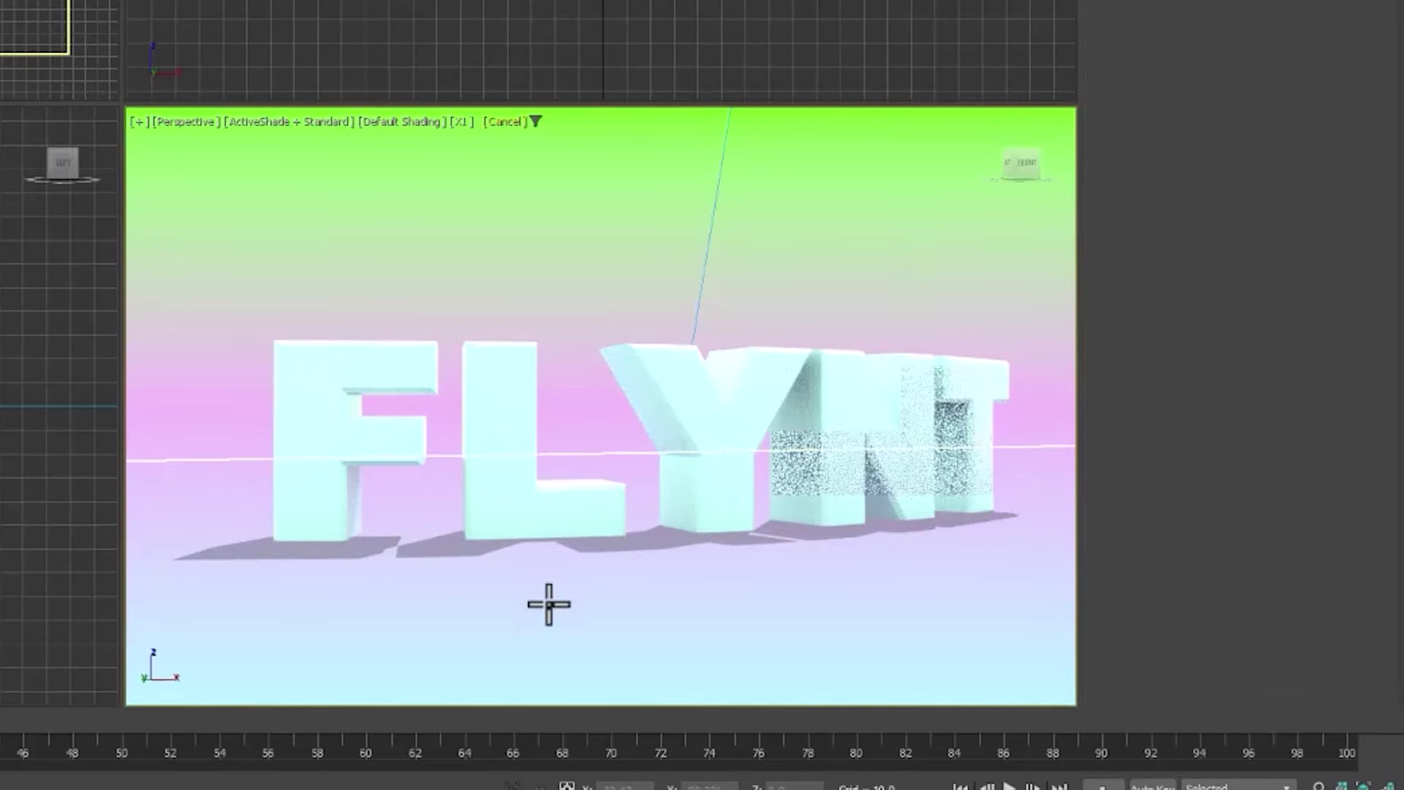